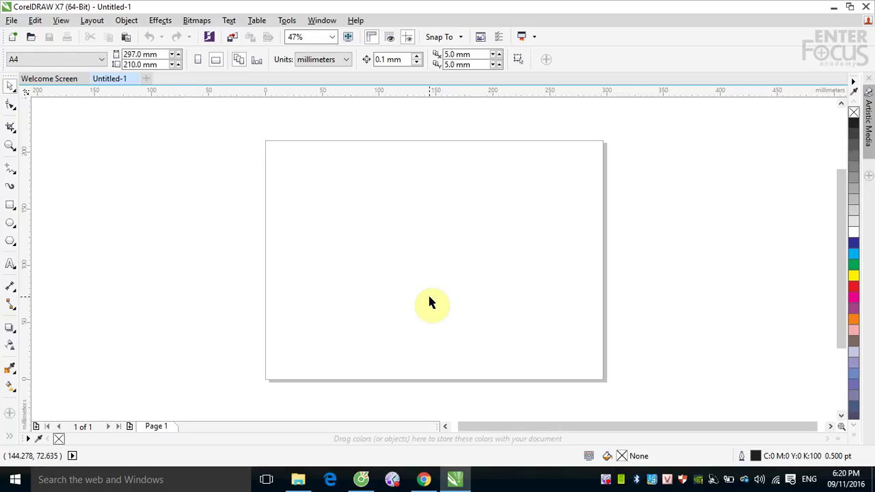
Step: Draw a rectangle about 83 by 68 mm in the upper middle of the page and fill it with cyan
click(10, 205)
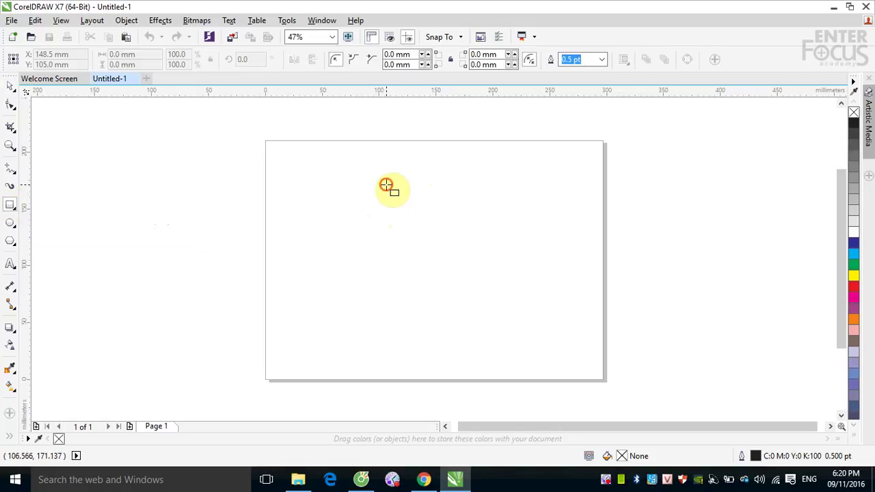
drag(387, 184, 480, 262)
click(10, 87)
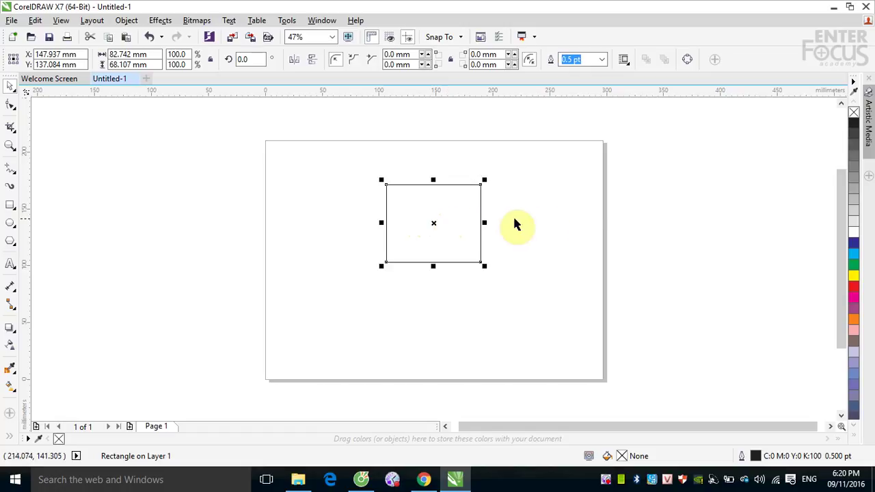
click(854, 255)
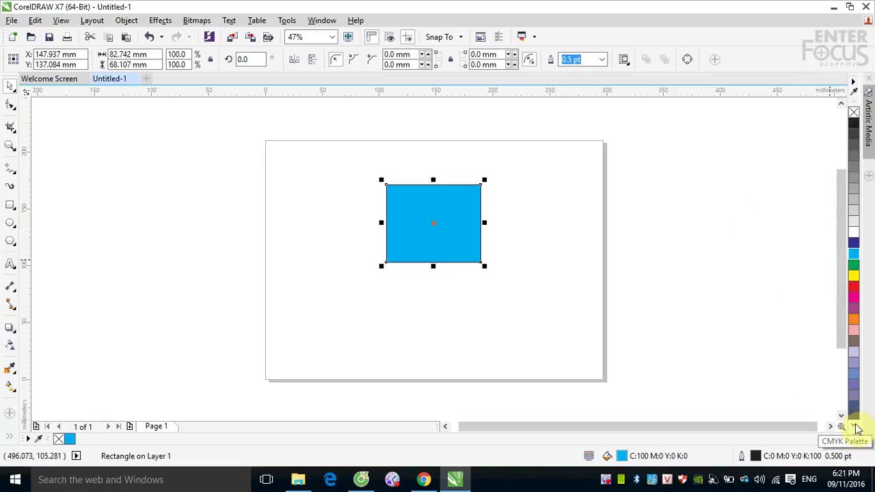
Step: Browse the full CMYK palette and fill the rectangle with crimson (C:0 M:100 Y:60 K:0)
scroll(857, 428, down, 5)
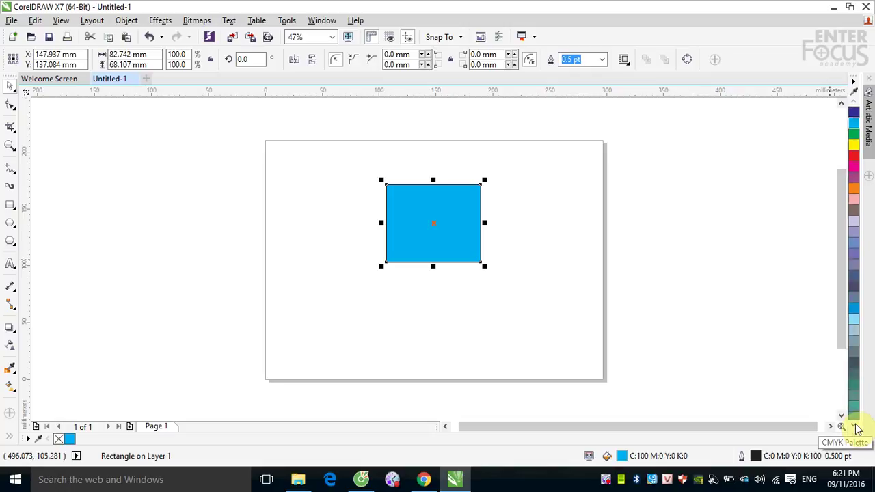
scroll(857, 428, down, 8)
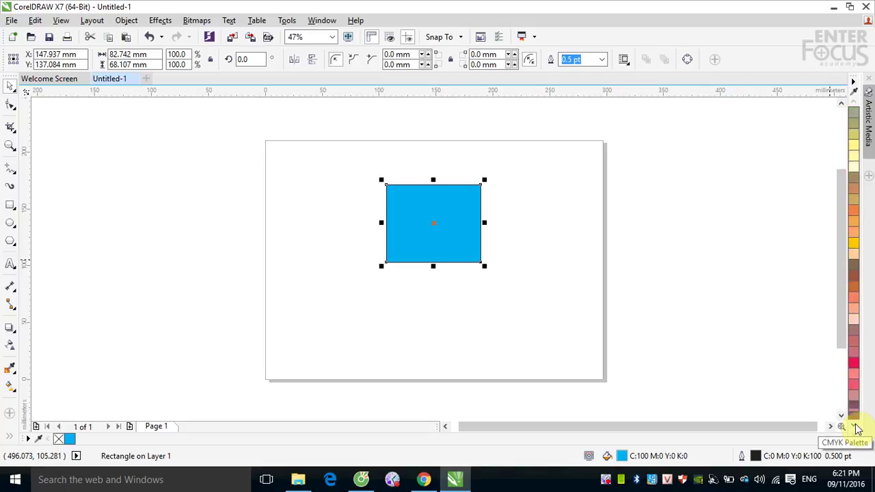
scroll(857, 427, down, 3)
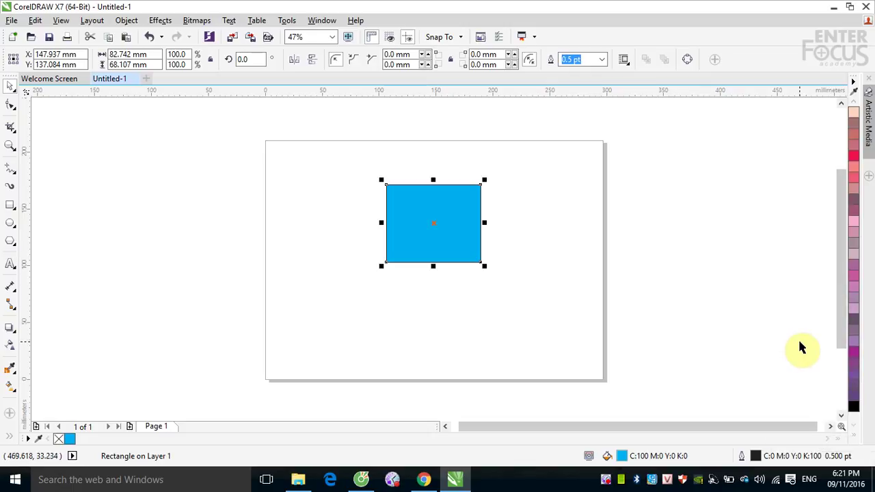
click(857, 441)
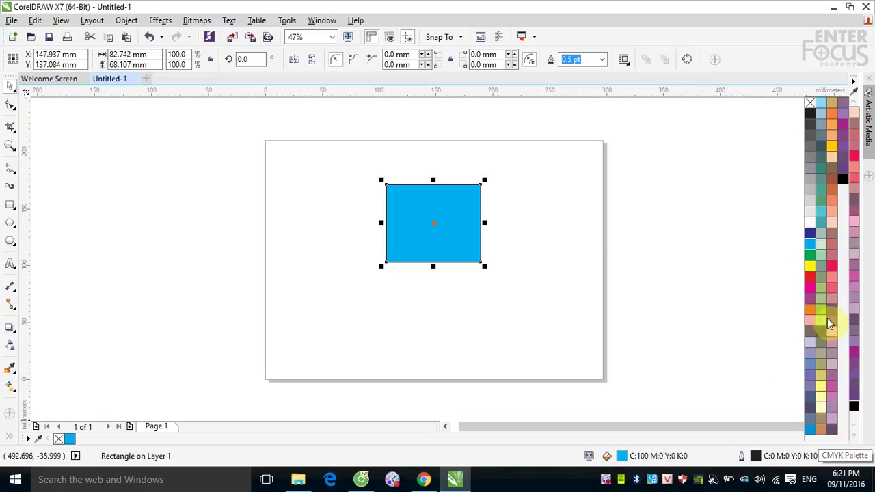
click(833, 267)
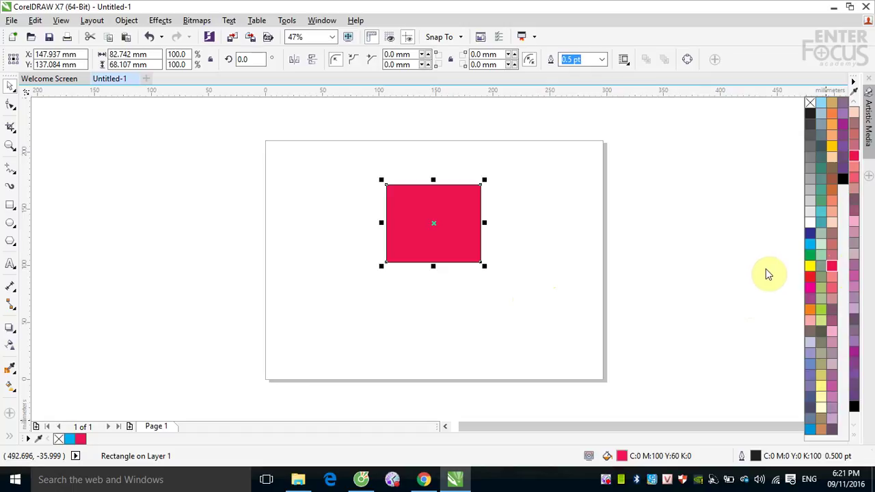
click(667, 216)
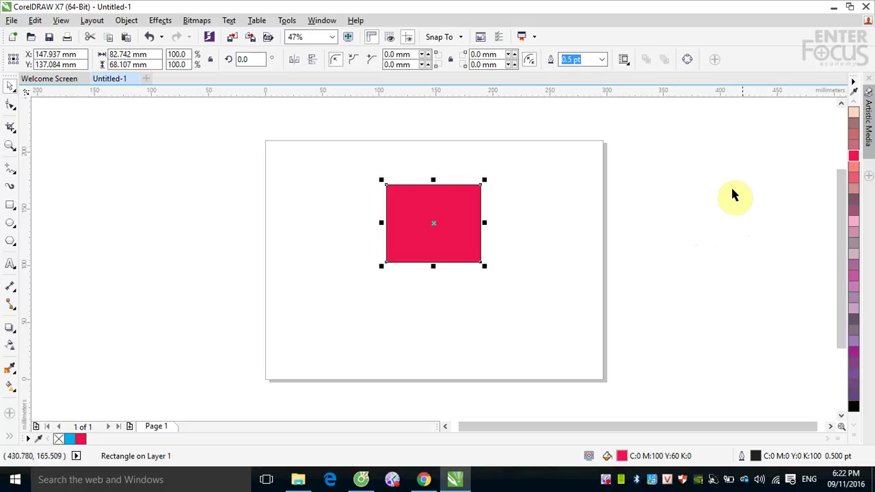
Step: View the related shades of the crimson palette color
click(853, 158)
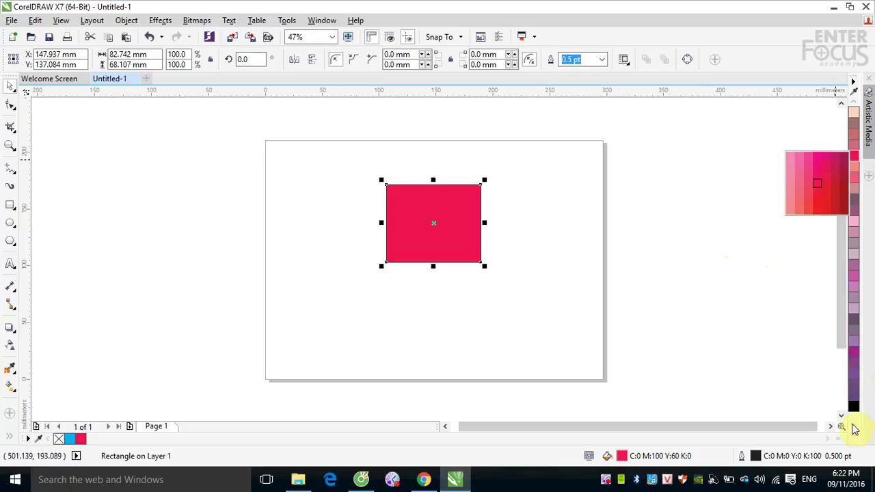
click(761, 188)
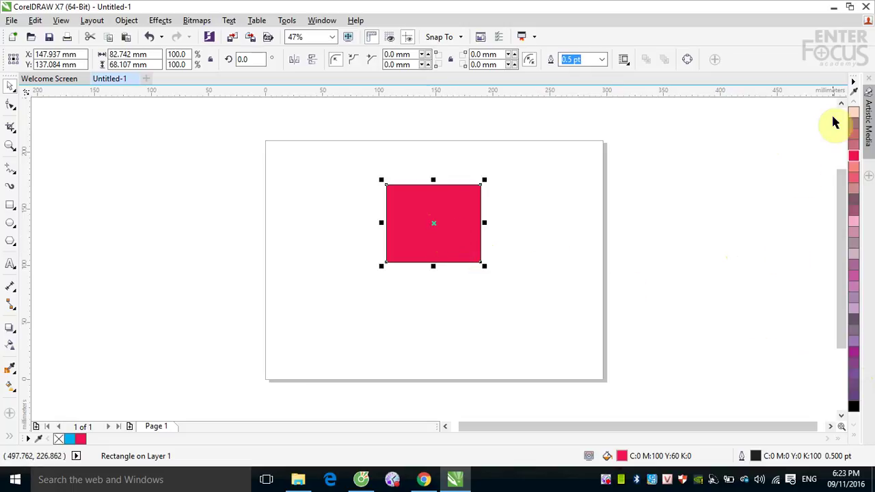
Step: Mix the golden-yellow palette color into the rectangle's crimson fill twice, producing C:0 M:85 Y:67 K:0
click(854, 102)
click(853, 102)
click(854, 103)
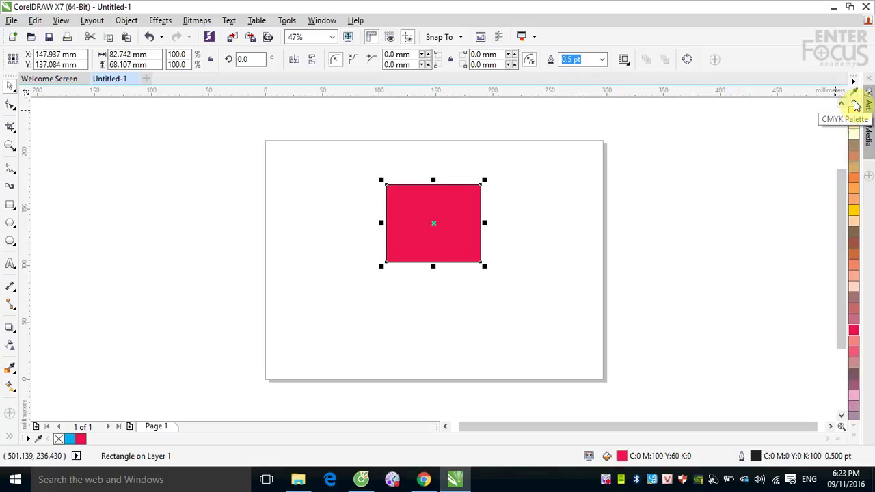
click(854, 103)
click(855, 103)
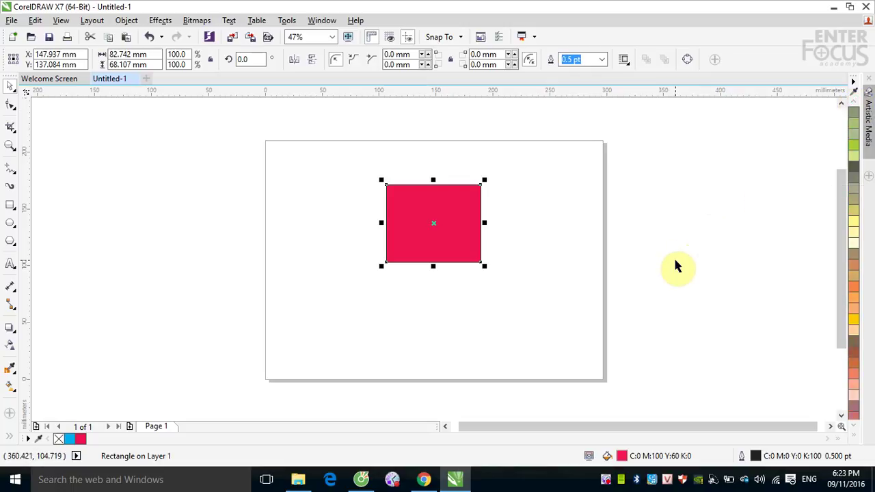
ctrl+click(854, 323)
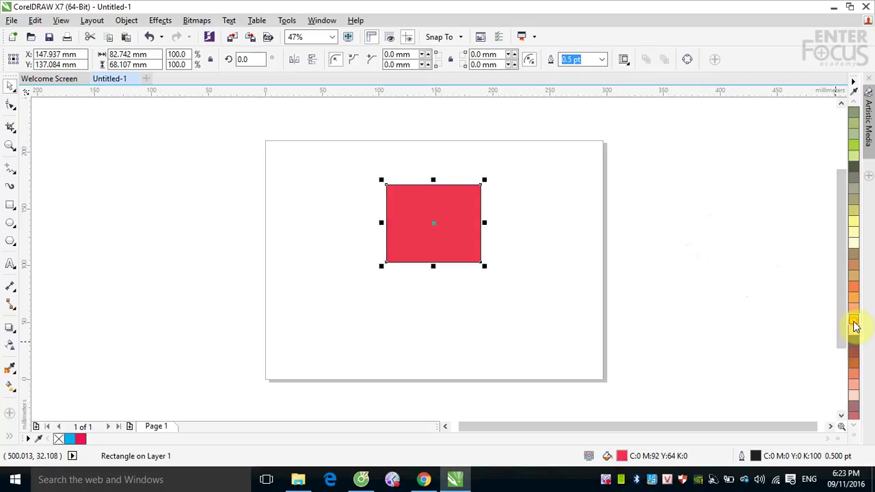
ctrl+click(854, 323)
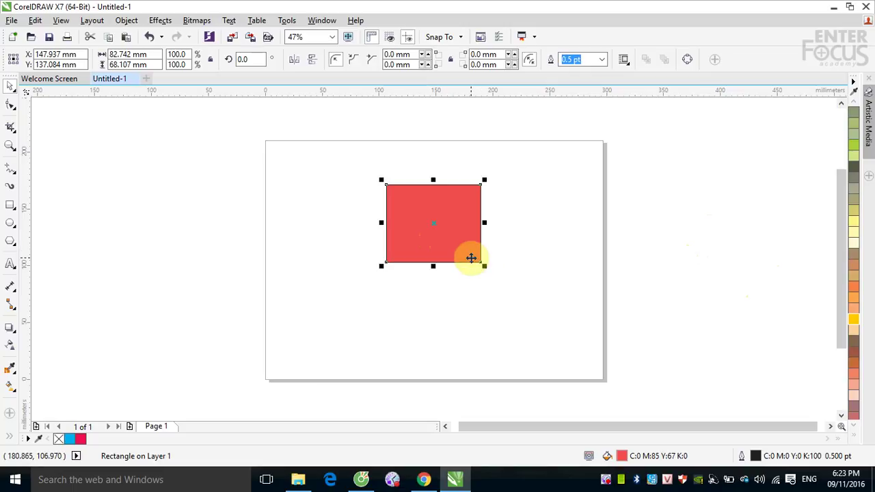
click(420, 224)
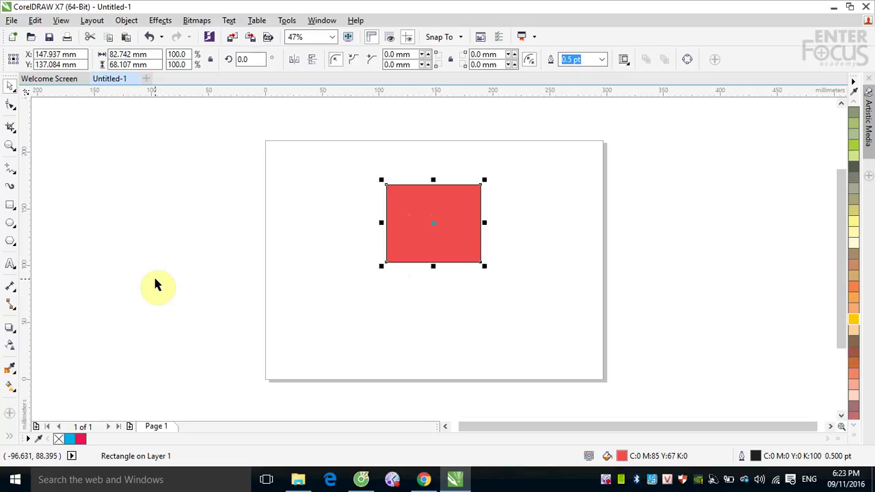
Step: Draw a second rectangle about 79 by 68 mm beside the red one, toward the page's right edge
click(10, 204)
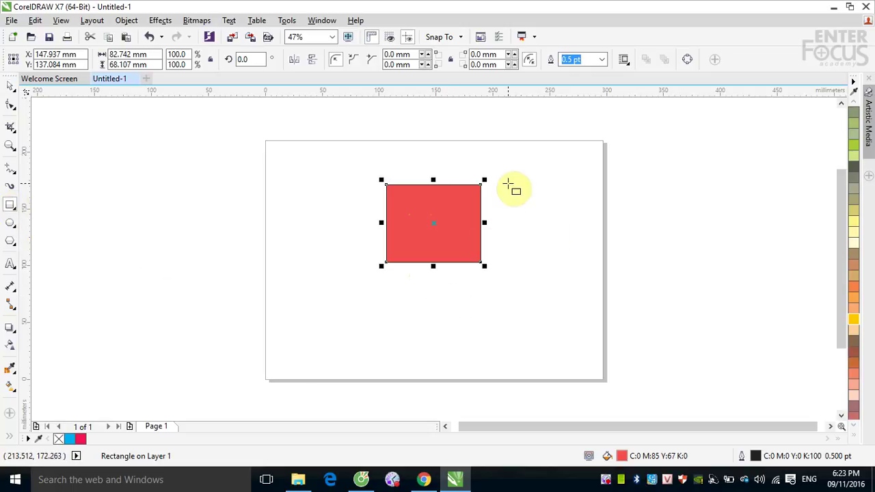
drag(509, 185, 600, 262)
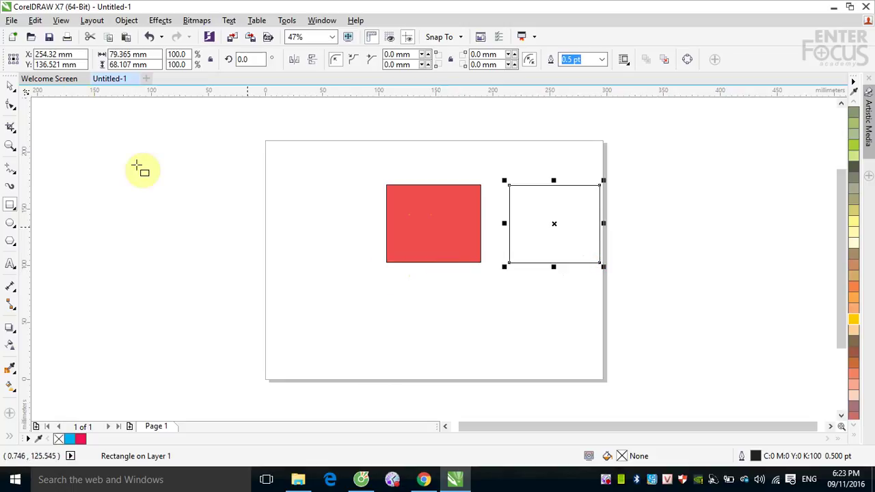
click(9, 85)
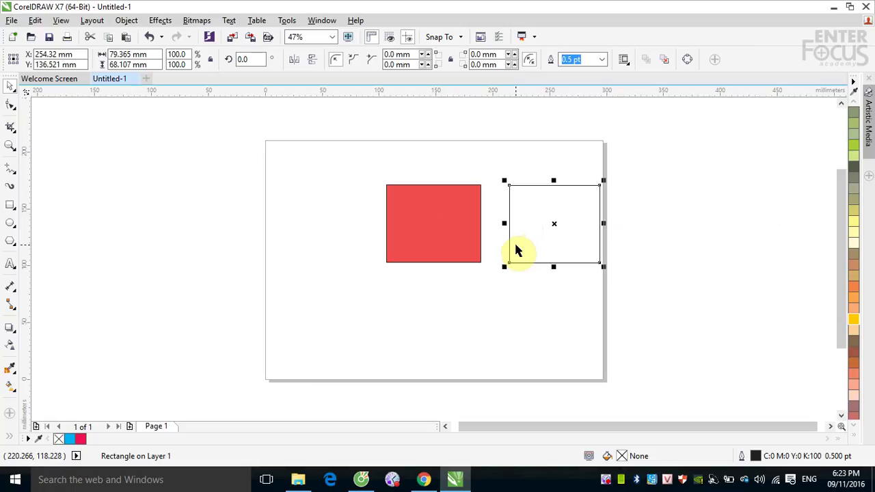
Step: Copy only the Fill property from the red rectangle to the new rectangle with Copy Properties From
click(36, 21)
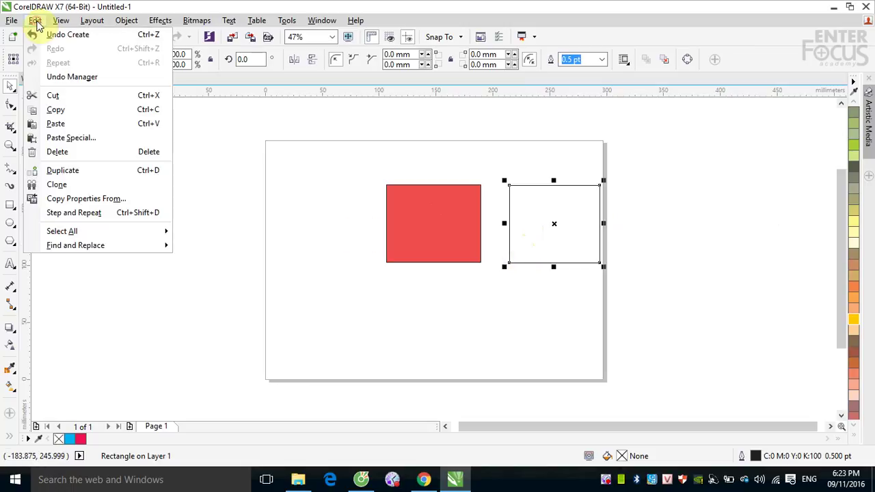
click(61, 203)
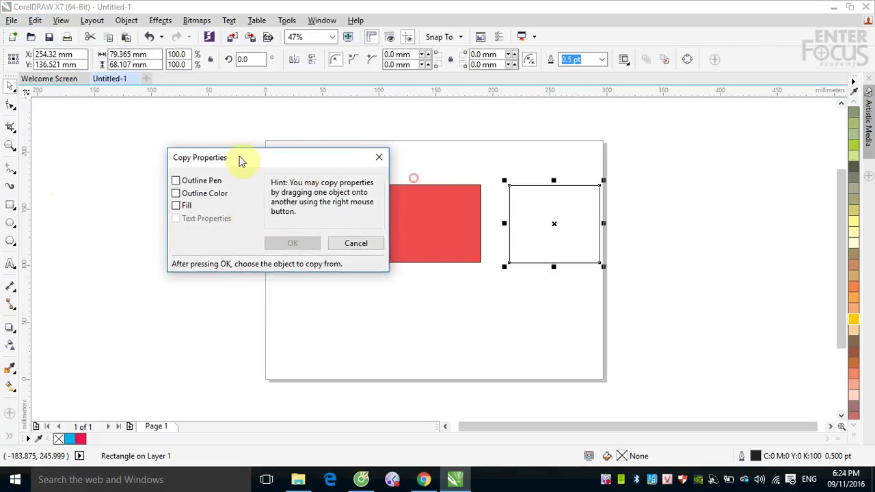
drag(240, 161, 215, 162)
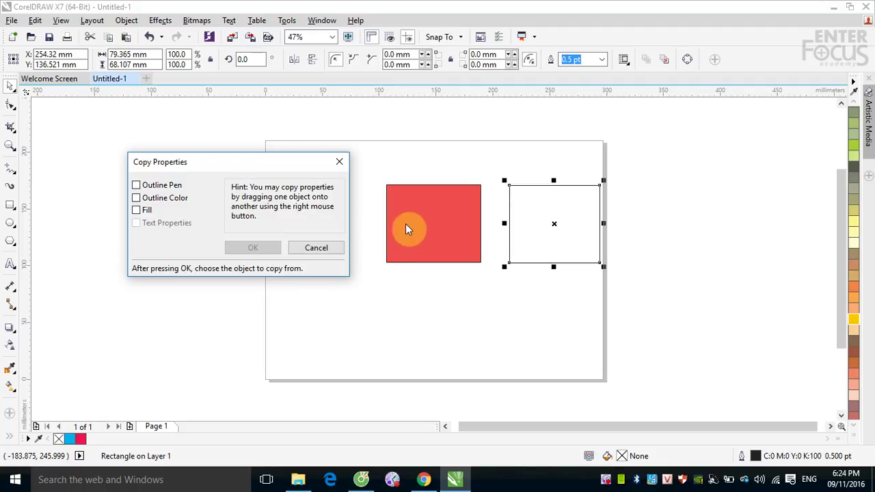
click(137, 212)
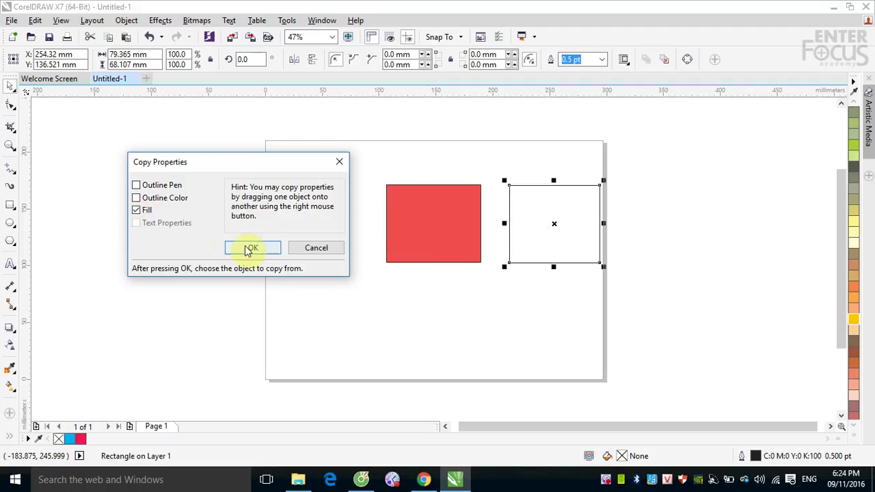
click(251, 248)
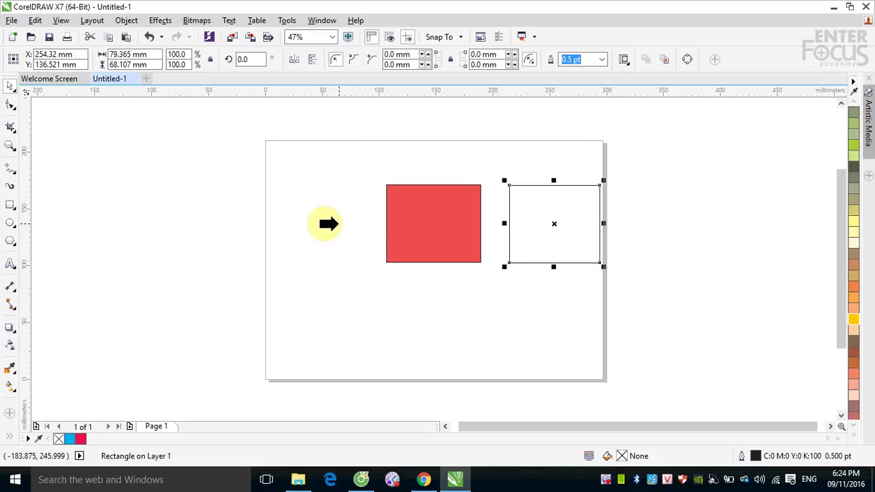
click(409, 223)
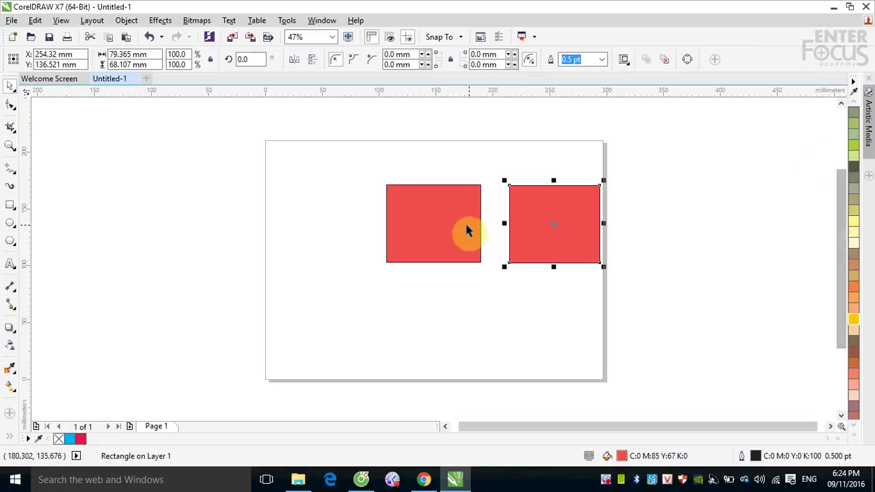
Step: Fill the second rectangle with lime green (C:40 M:0 Y:100 K:0)
click(853, 144)
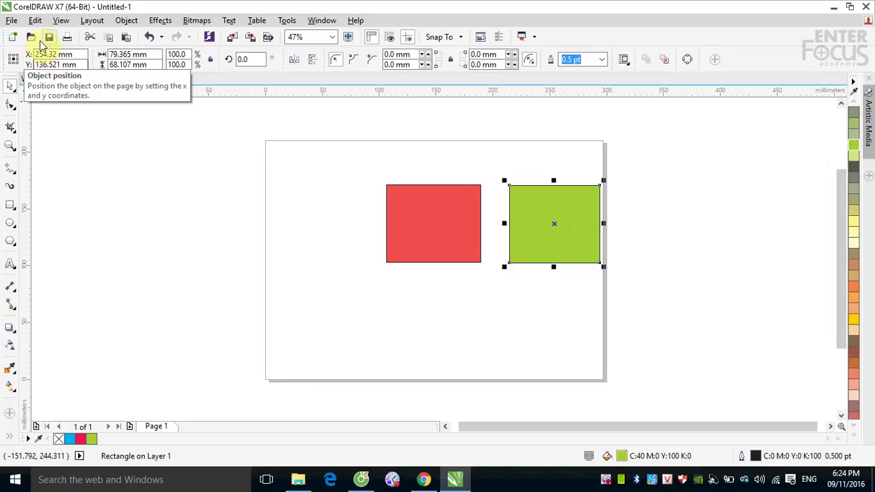
click(389, 226)
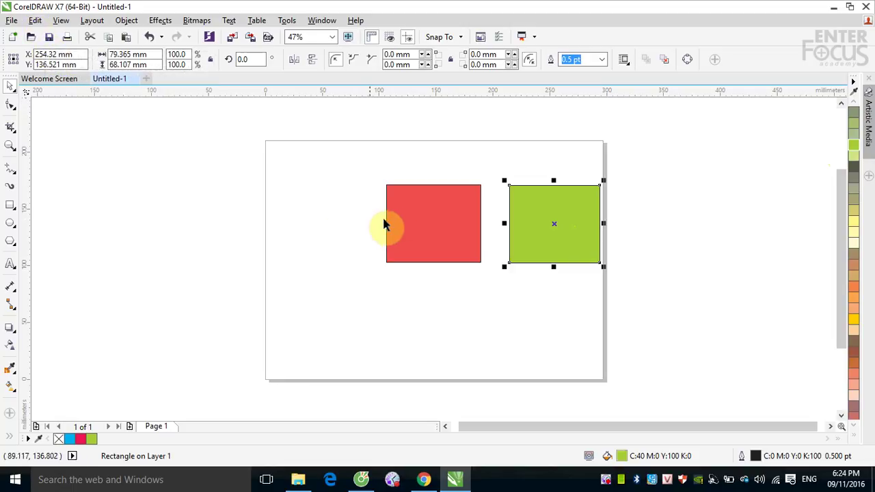
click(35, 21)
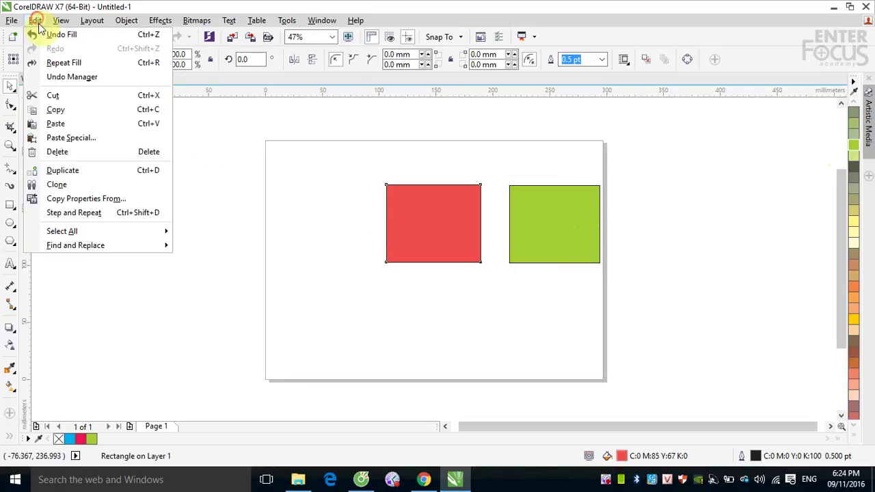
click(86, 198)
drag(412, 186, 220, 178)
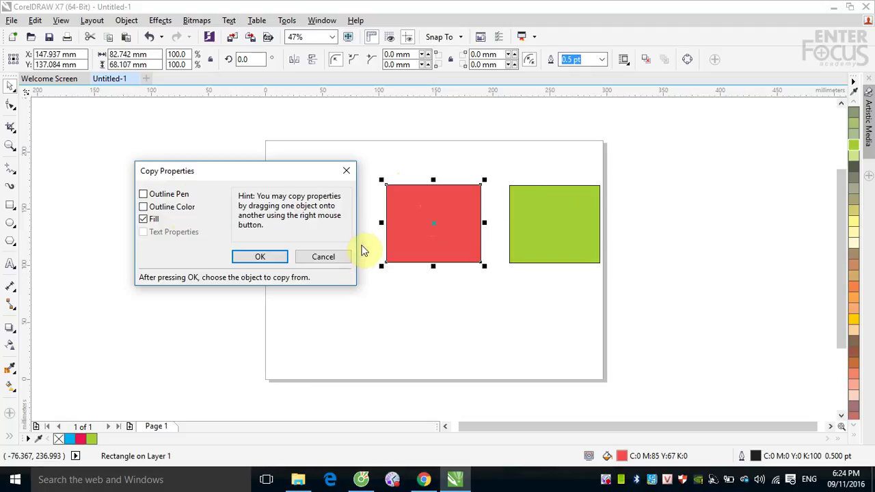
click(424, 234)
click(318, 260)
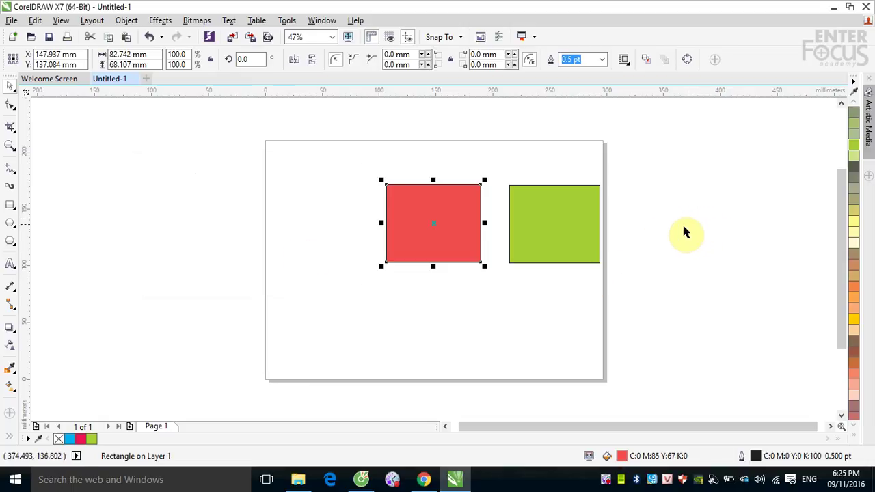
click(681, 231)
click(440, 220)
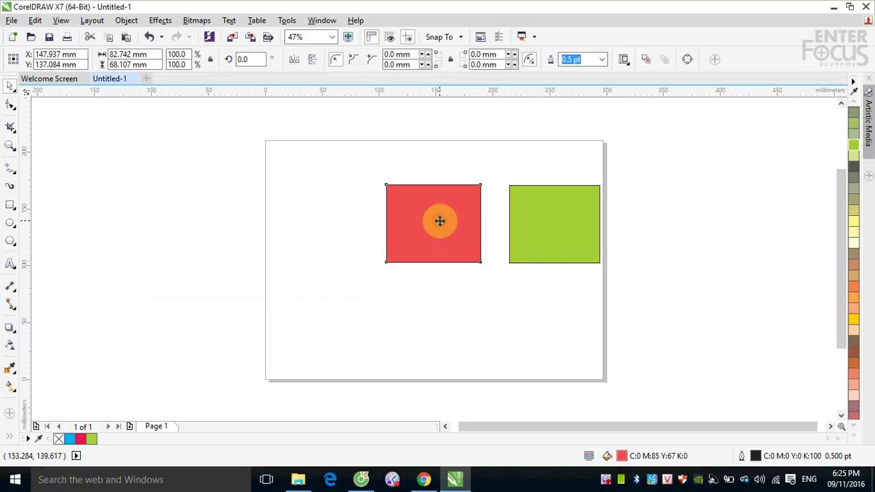
Step: Copy the green rectangle's fill onto the red rectangle with Copy Fill Here
click(557, 226)
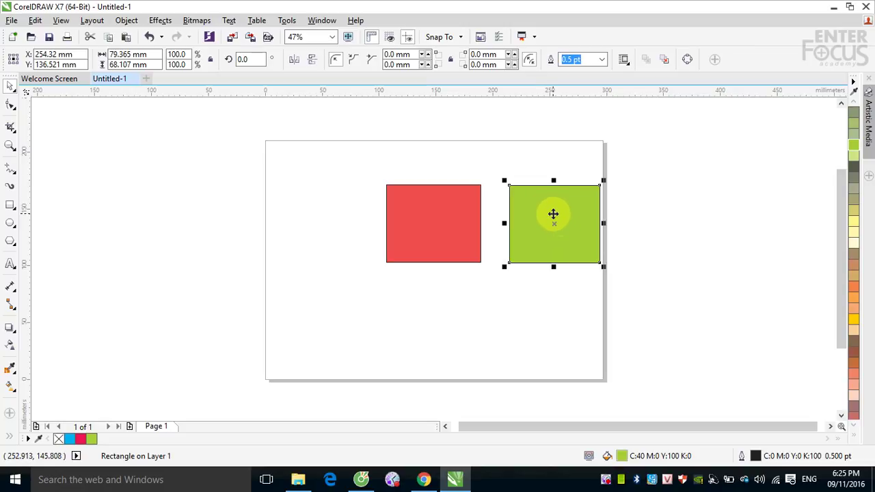
drag(553, 214, 465, 216)
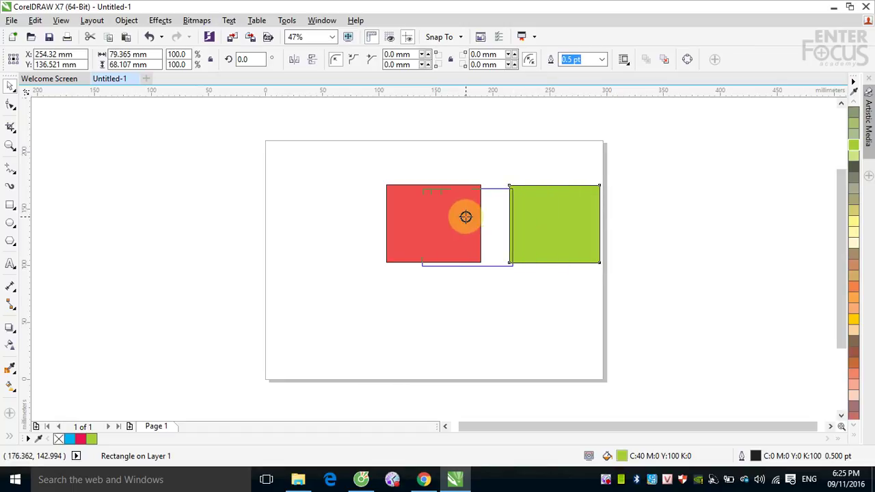
drag(465, 217, 693, 204)
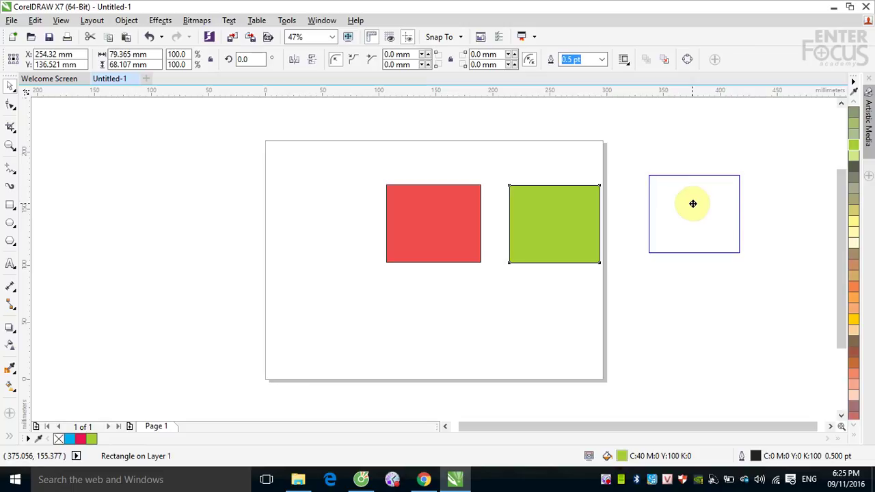
drag(693, 204, 472, 217)
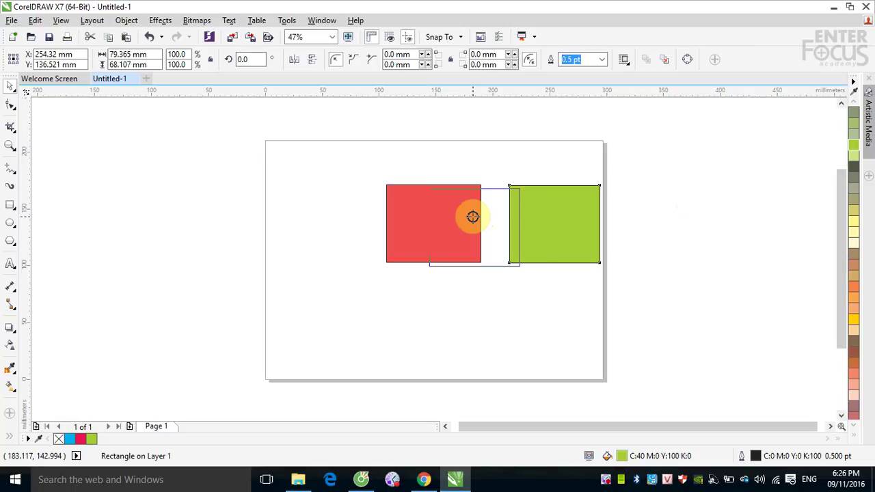
drag(472, 216, 468, 216)
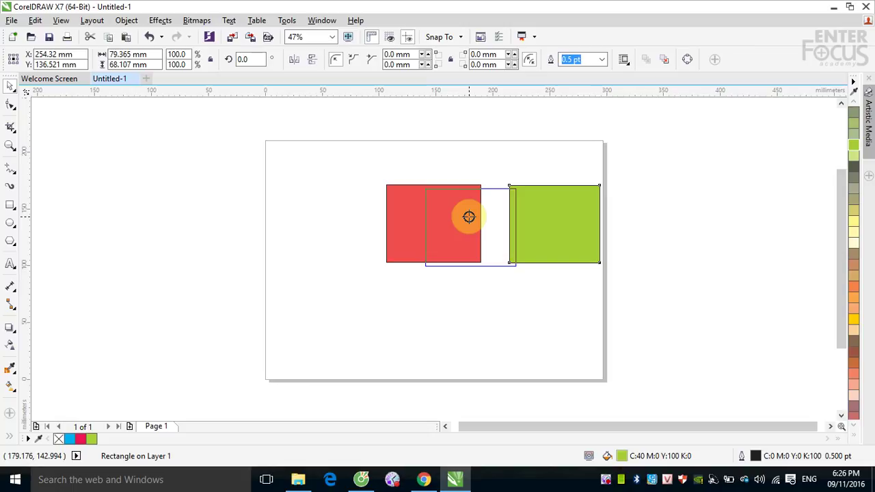
drag(468, 216, 469, 218)
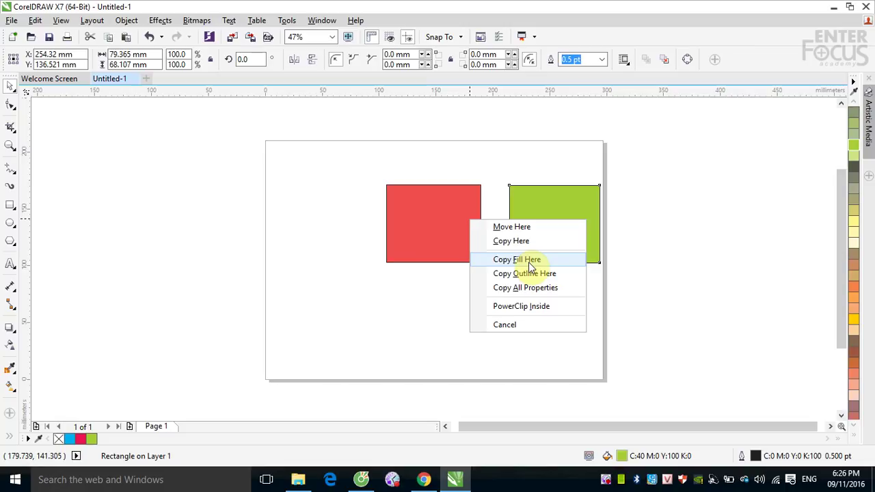
click(530, 260)
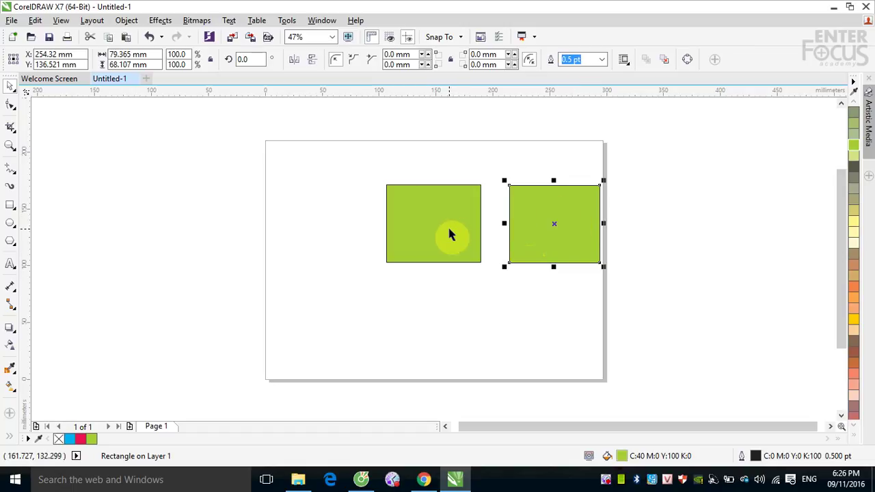
drag(555, 244, 459, 245)
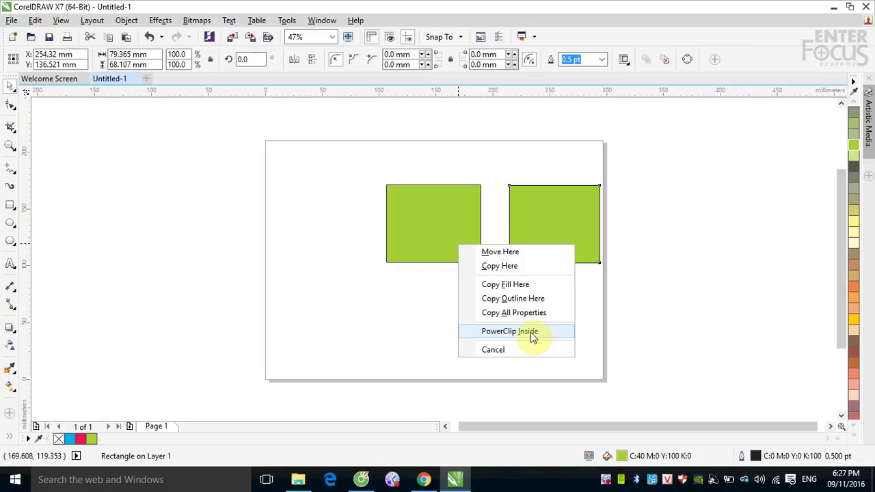
click(667, 319)
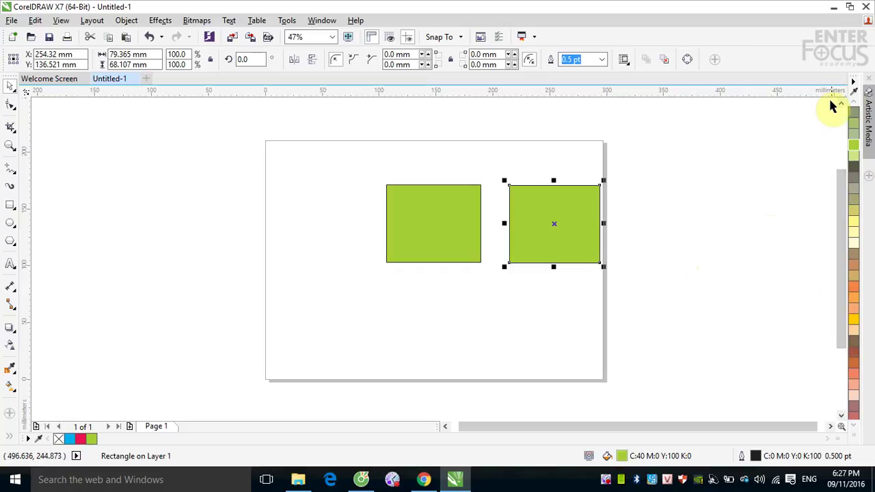
Step: Apply the Orange palette color (C:0 M:60 Y:100 K:0) to the outline of the second rectangle
click(854, 102)
scroll(853, 102, up, 10)
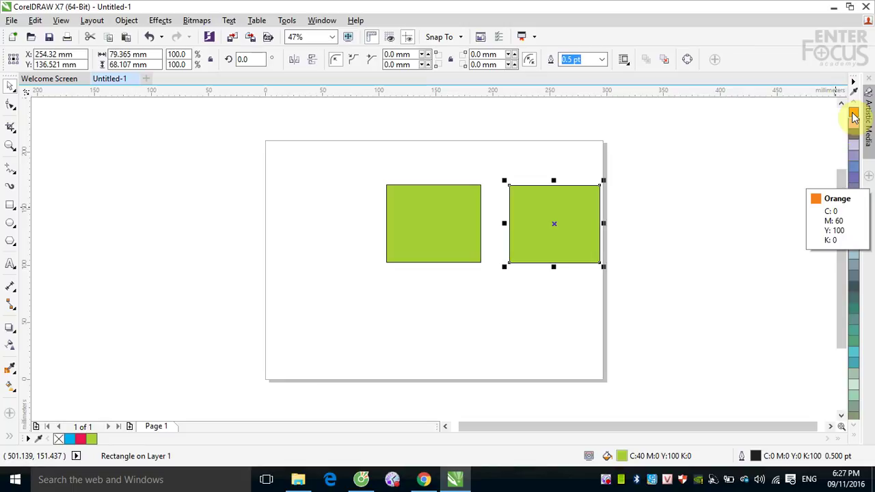
right_click(854, 116)
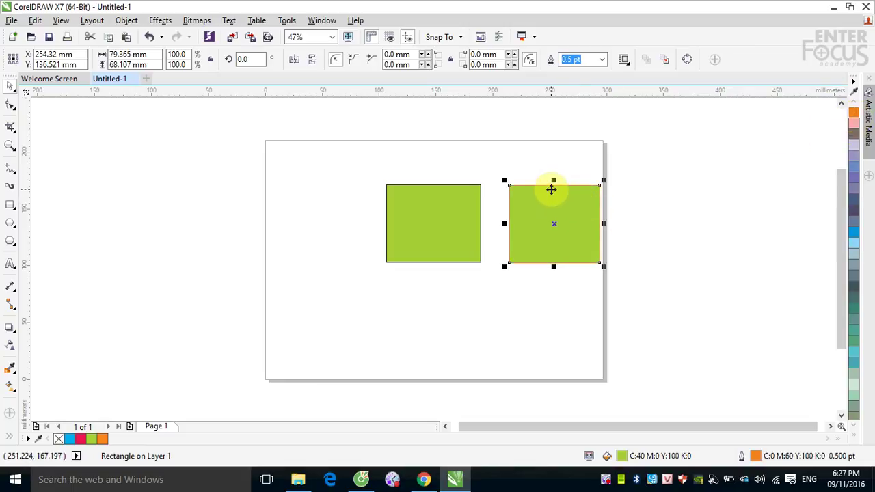
Step: Change the second rectangle's outline color to red (C:0 M:100 Y:100 K:0)
key(F2)
drag(528, 172, 568, 200)
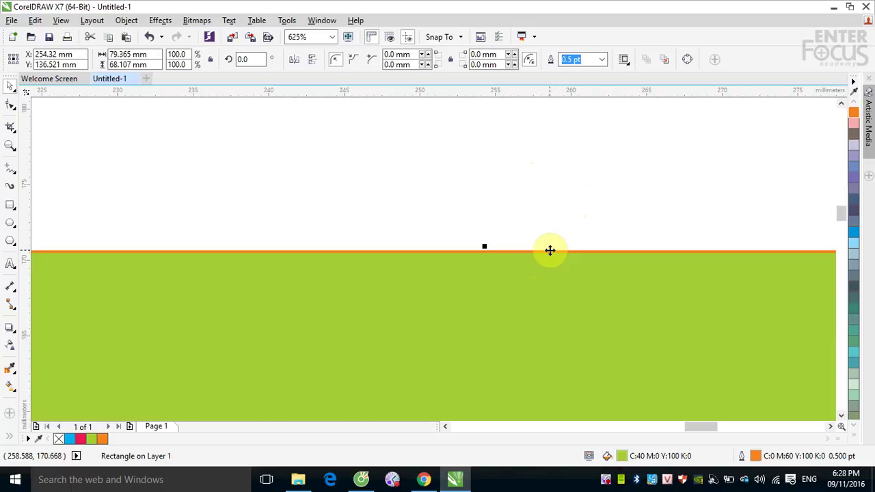
click(856, 115)
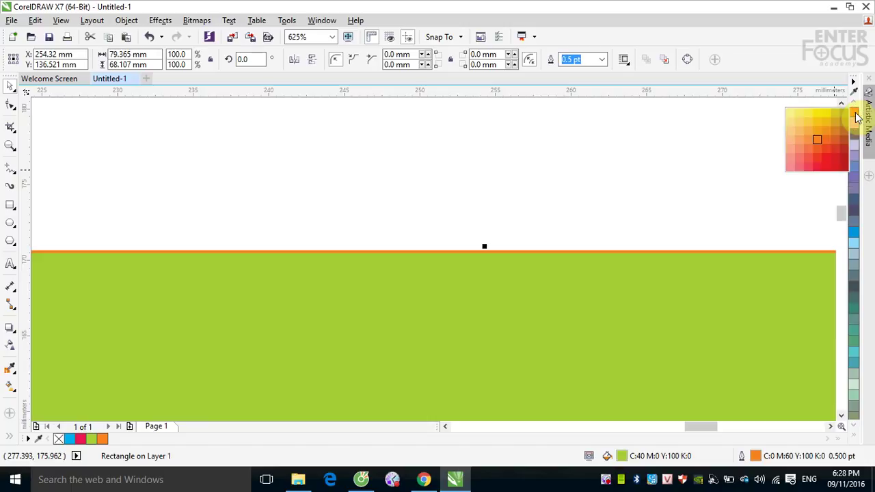
right_click(826, 158)
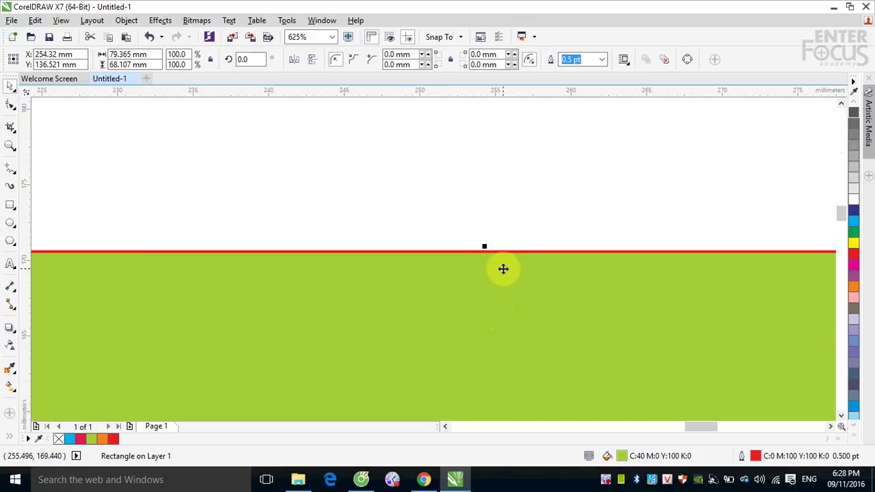
Step: Mix the yellow palette color into the red outline repeatedly, producing C:0 M:65 Y:100 K:0
ctrl+right_click(855, 244)
ctrl+right_click(854, 244)
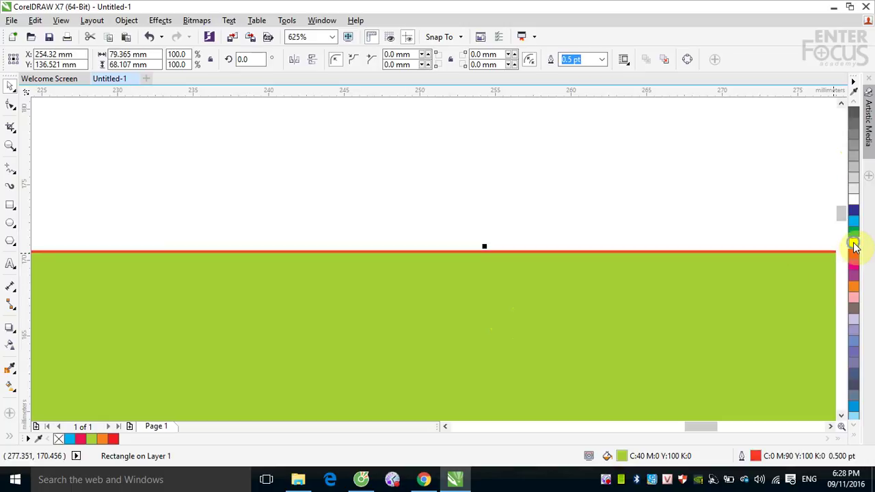
ctrl+right_click(855, 245)
ctrl+right_click(855, 245)
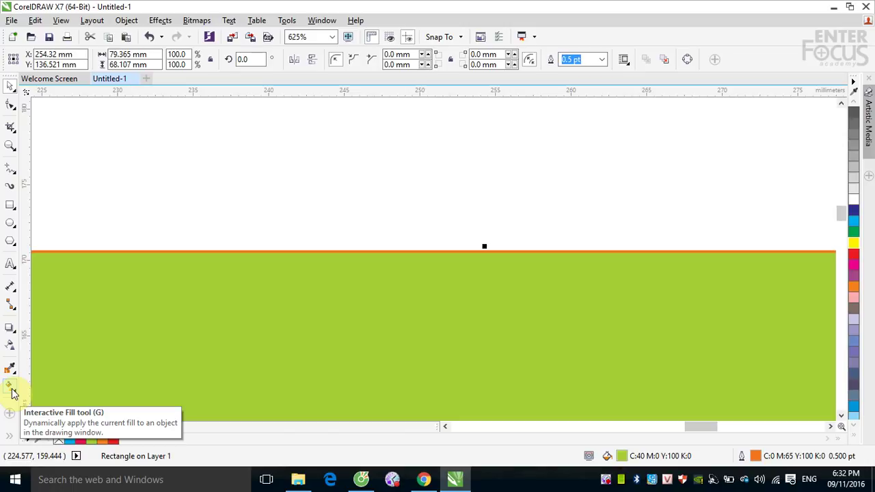
Step: Delete both green rectangles from the page
key(F3)
key(F3)
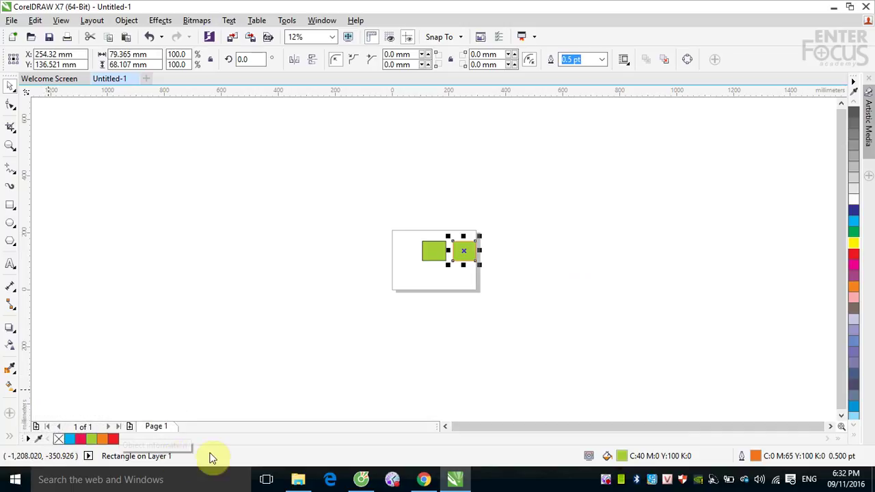
click(176, 192)
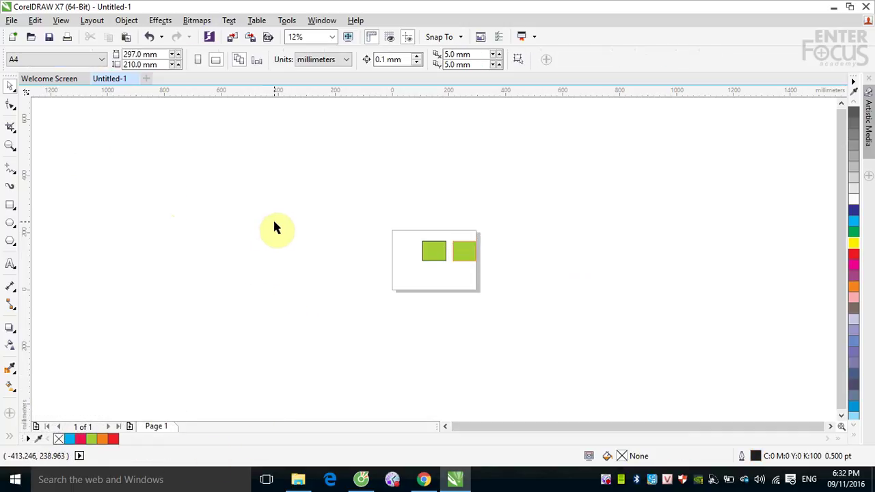
key(F4)
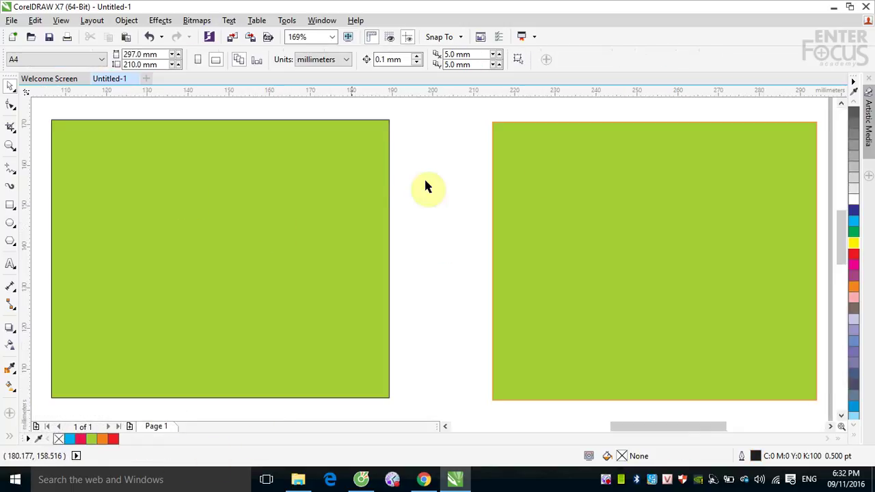
click(600, 216)
key(Delete)
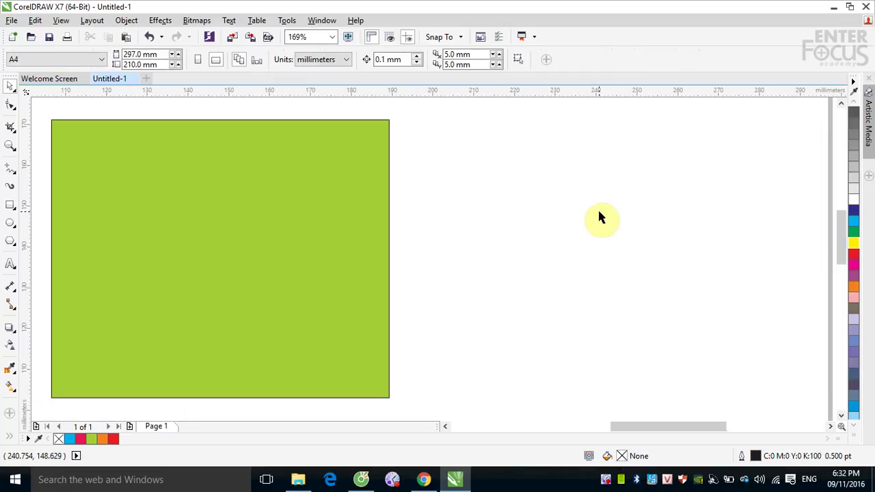
click(317, 220)
key(Delete)
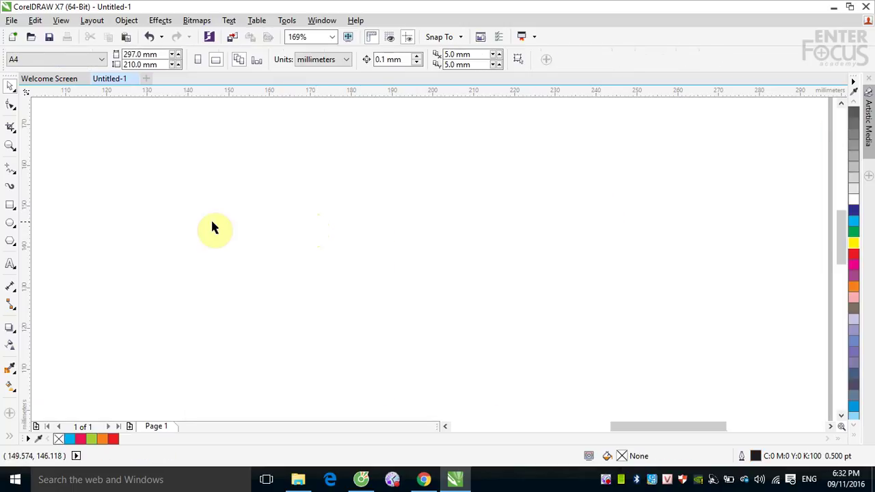
Step: Draw a new rectangle about 54 by 47 mm on the empty page
click(11, 205)
drag(212, 161, 434, 351)
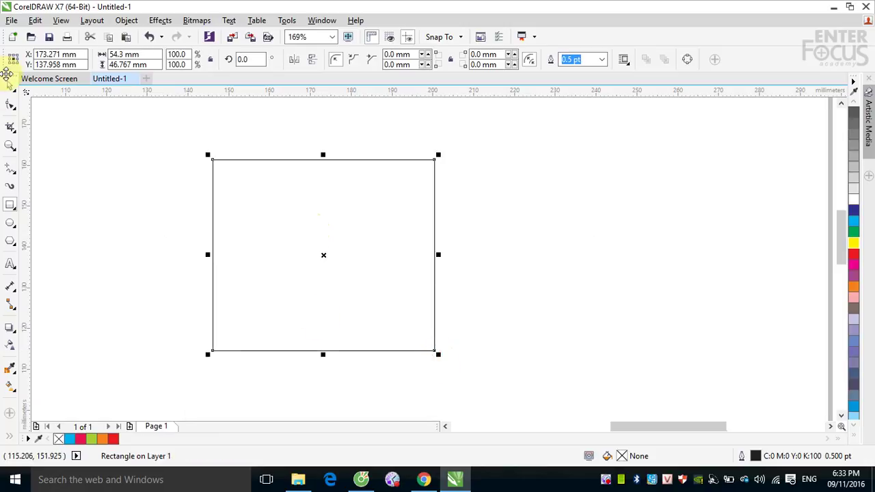
click(10, 86)
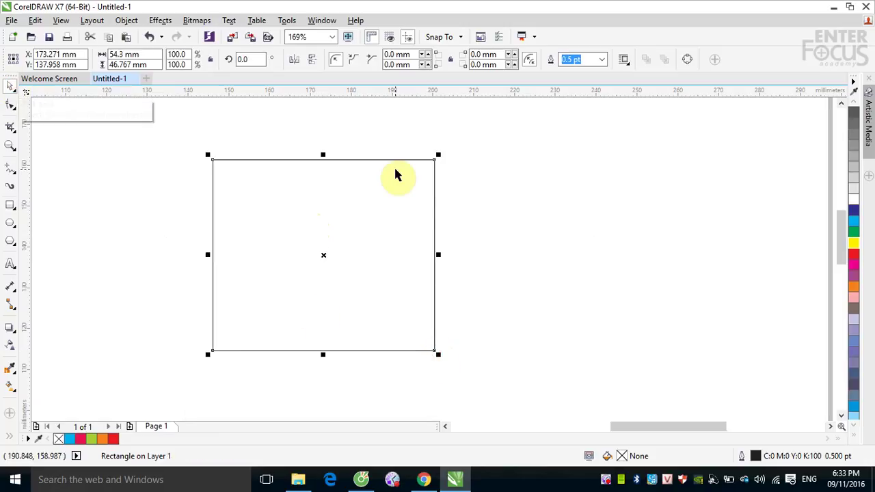
Step: Apply a black uniform fill (C:0 M:0 Y:0 K:100) to the new rectangle with the Interactive Fill tool
click(11, 388)
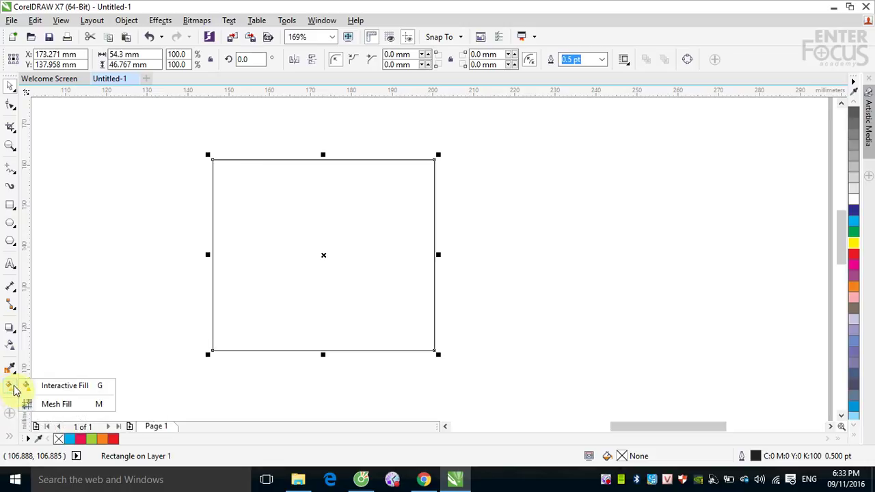
click(65, 386)
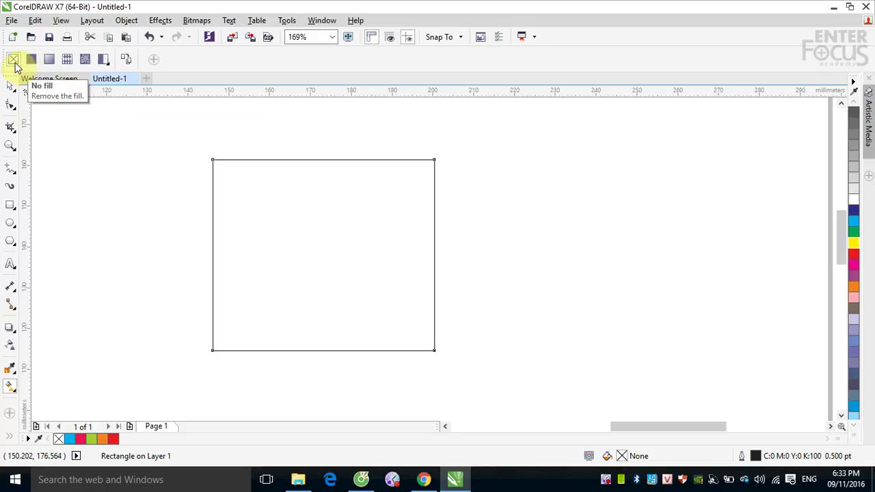
click(854, 103)
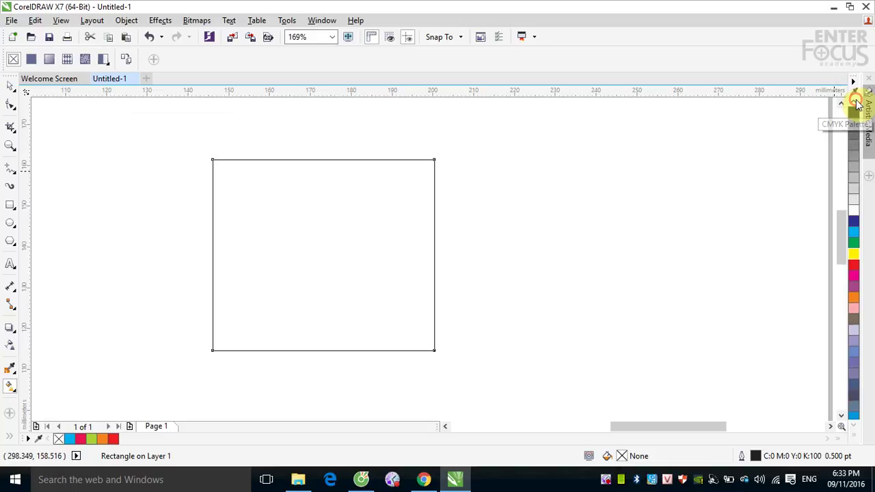
click(854, 102)
click(854, 102)
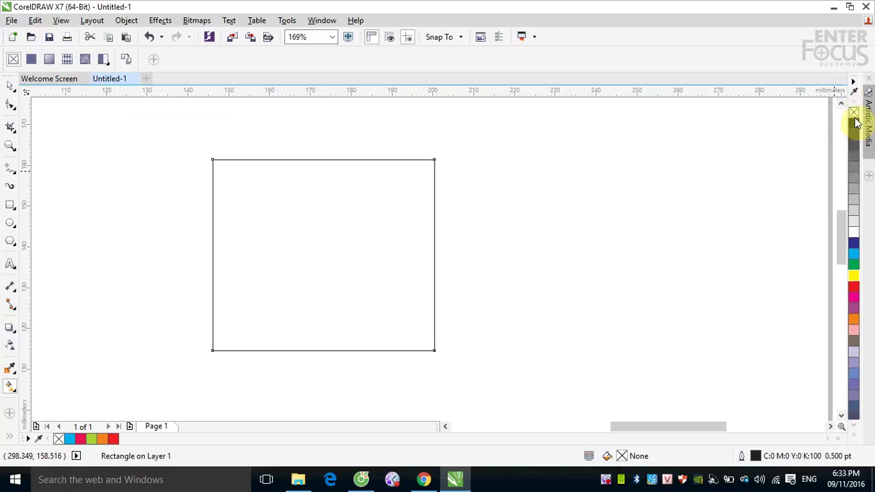
click(33, 60)
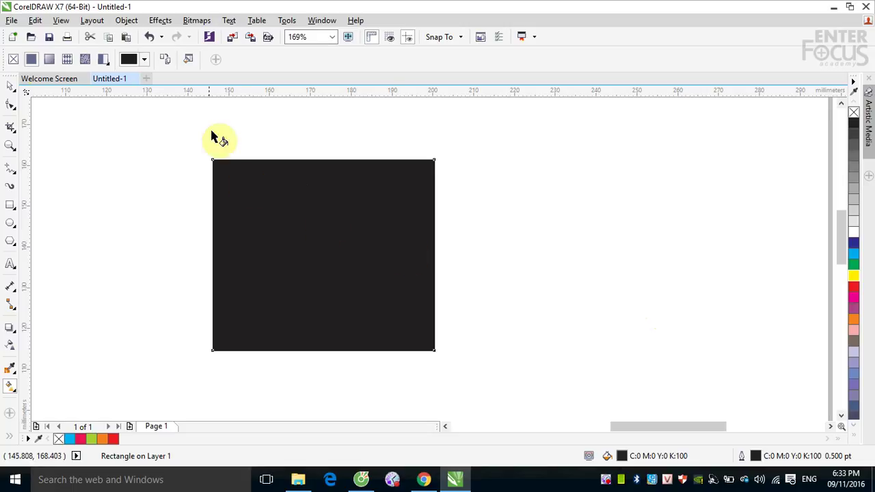
Step: Set the rectangle's uniform fill to a crimson shade (C:0 M:100 Y:47 K:0) using the visual color picker
click(145, 60)
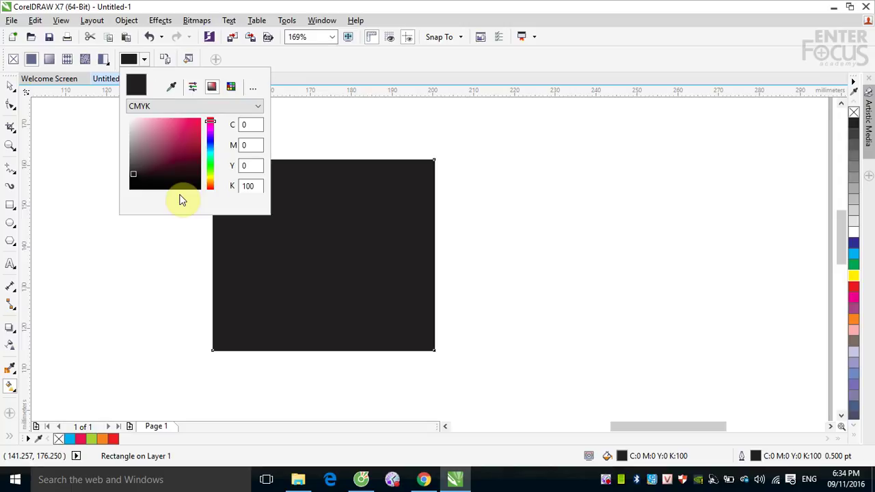
click(189, 130)
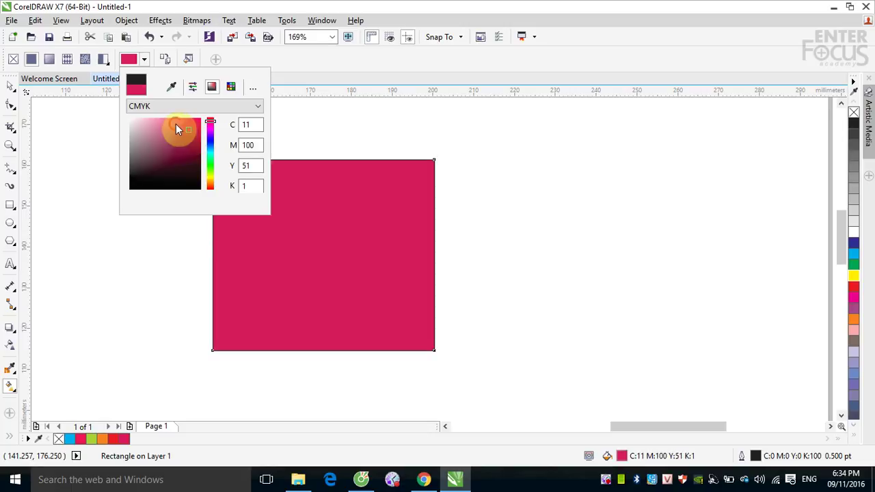
click(168, 142)
mouse_move(168, 142)
mouse_down()
mouse_move(189, 149)
mouse_move(192, 124)
mouse_up()
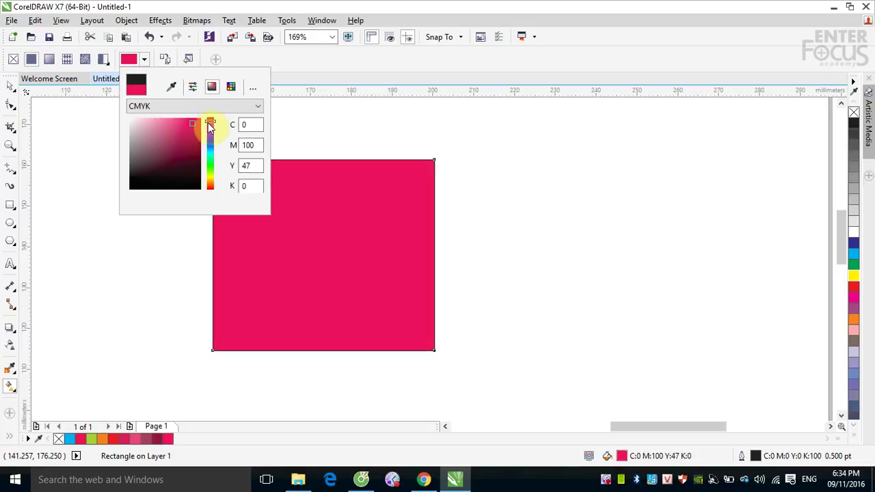
Step: Shift the fill's hue to green and pick a darker shade, C:92 M:27 Y:100 K:14
drag(211, 123, 210, 162)
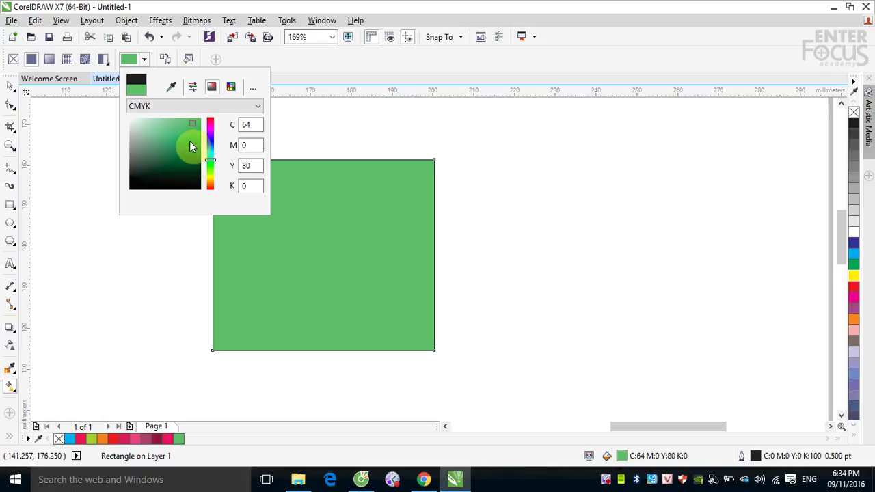
click(188, 155)
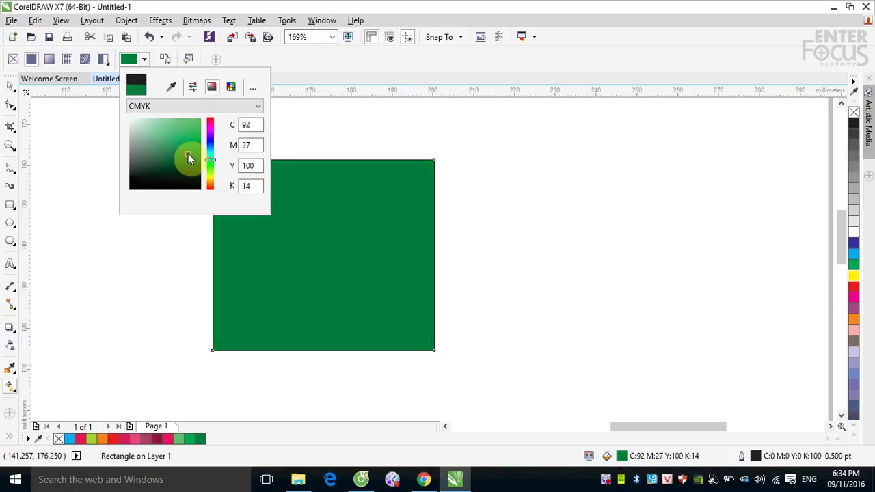
click(255, 126)
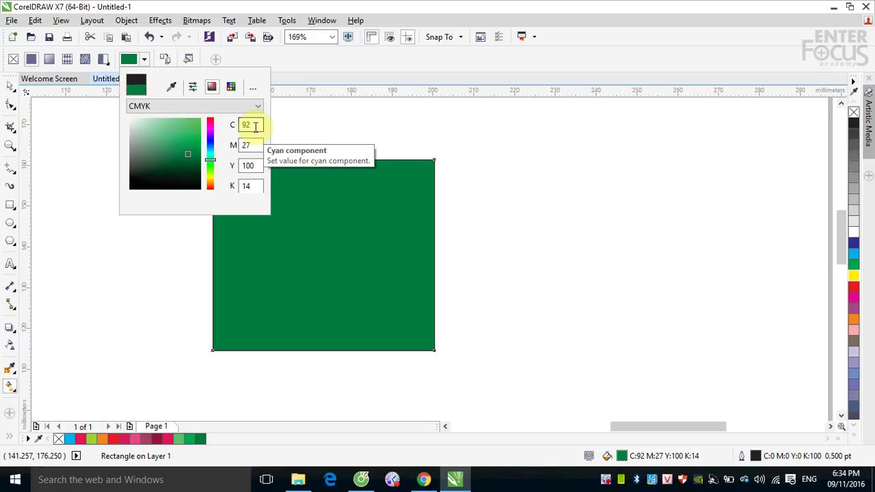
click(245, 186)
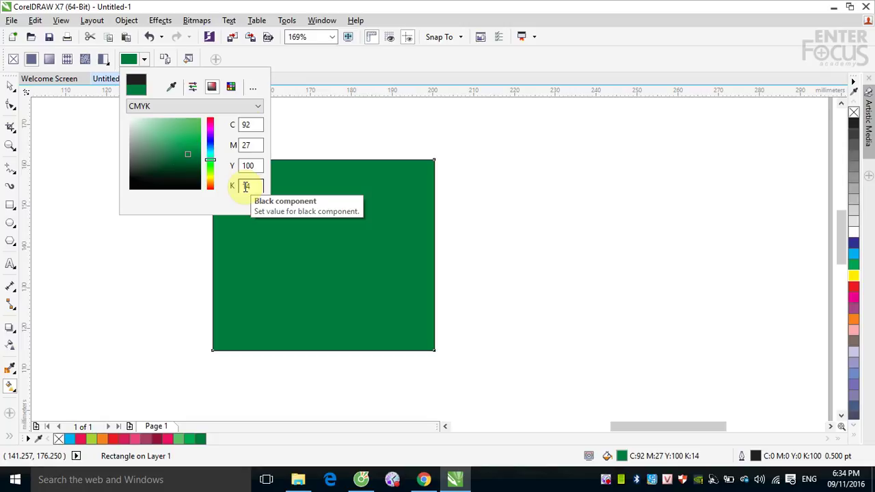
Step: Set the rectangle's fill to C:90 M:30 Y:100 K:15, and lower the cyan component to 86 with the color sliders
double_click(248, 125)
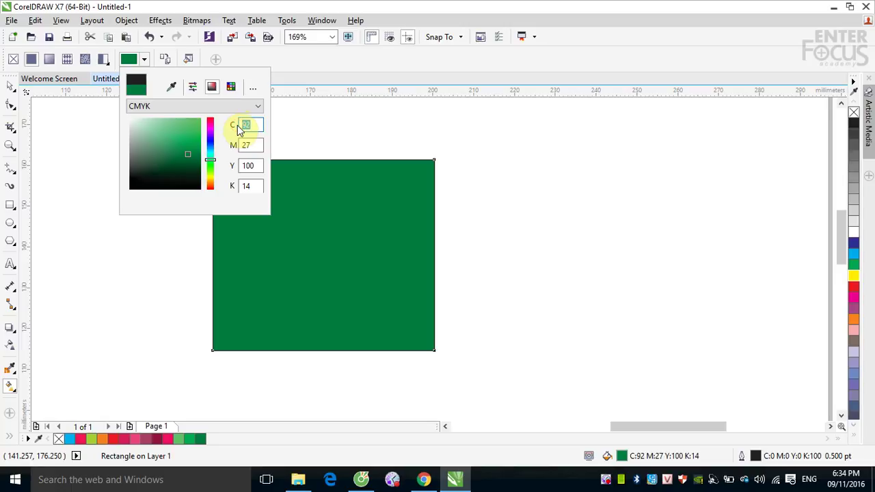
text(90)
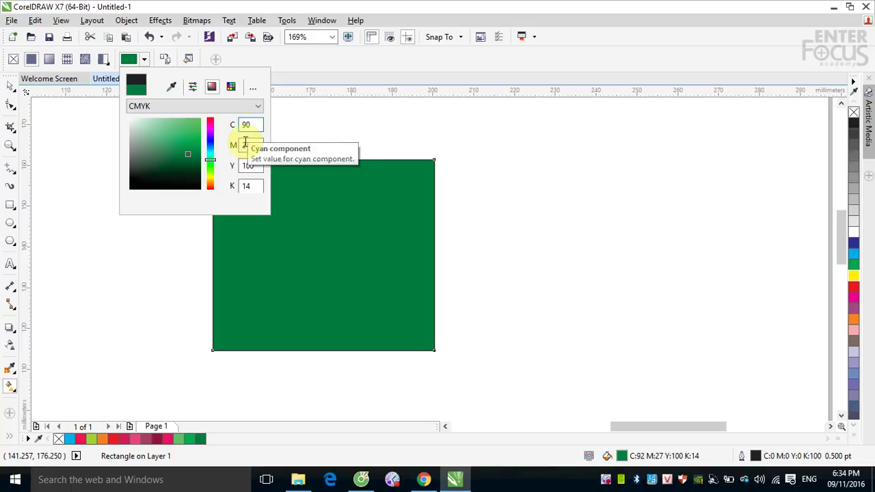
double_click(245, 145)
text(30)
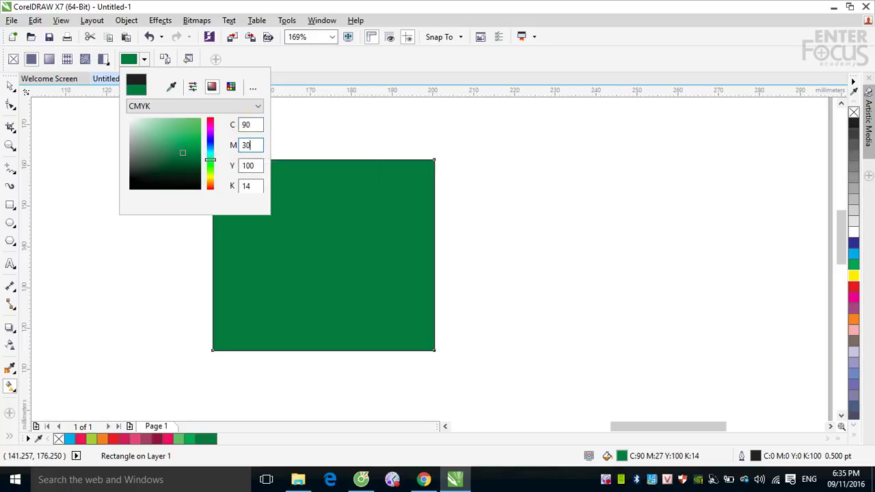
double_click(247, 186)
text(1)
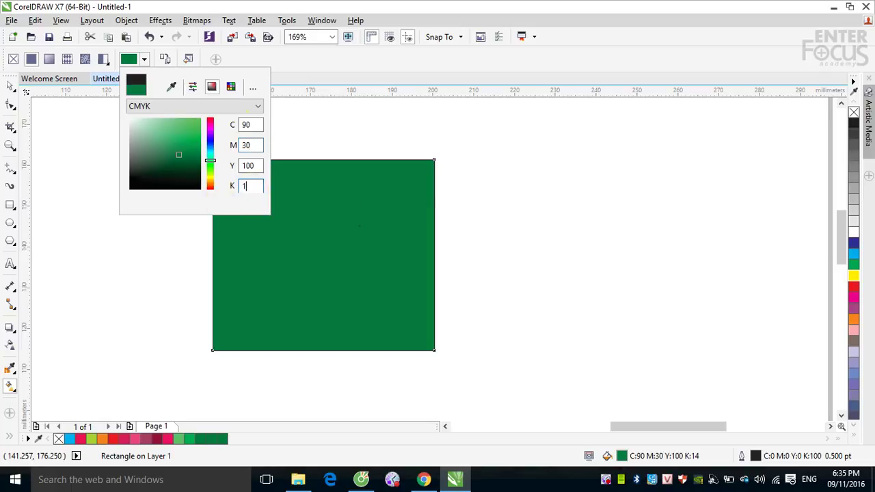
text(5)
click(194, 89)
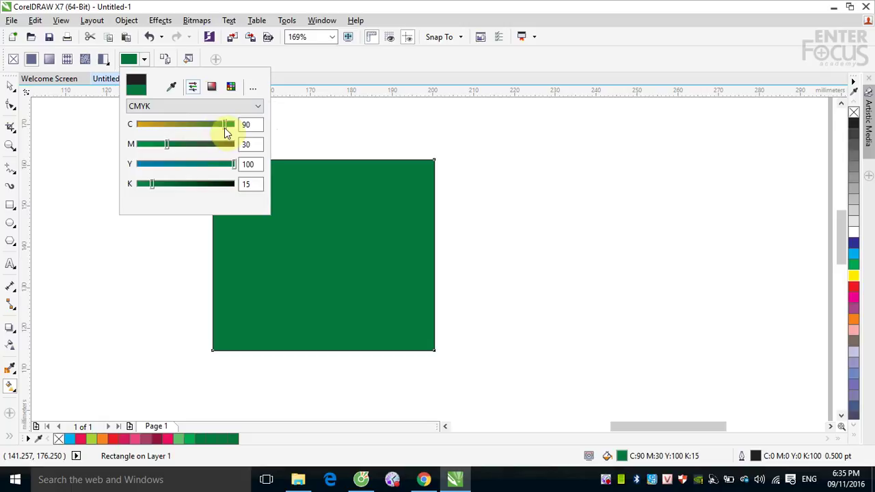
mouse_move(226, 130)
mouse_down()
mouse_move(186, 128)
mouse_move(223, 131)
mouse_up()
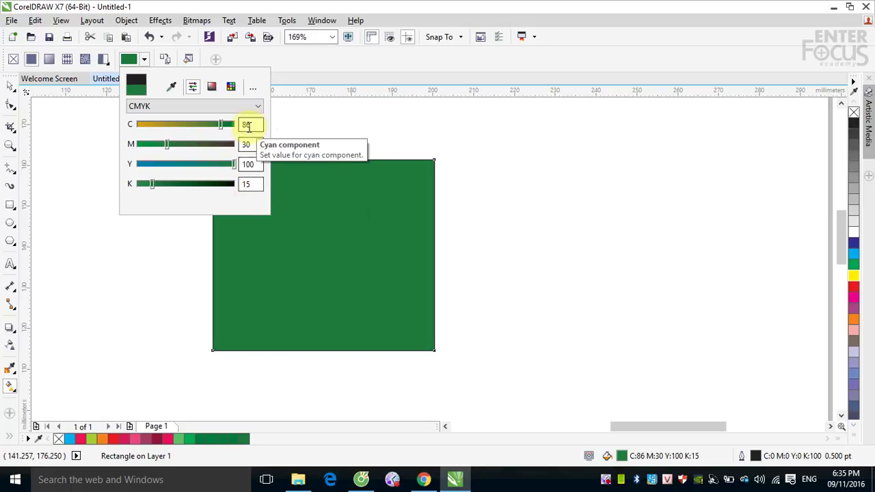
Step: Show the PANTONE solid coated palette and fill the rectangle with light blue #90CBD9 sampled from the screen with the eyedropper
click(212, 86)
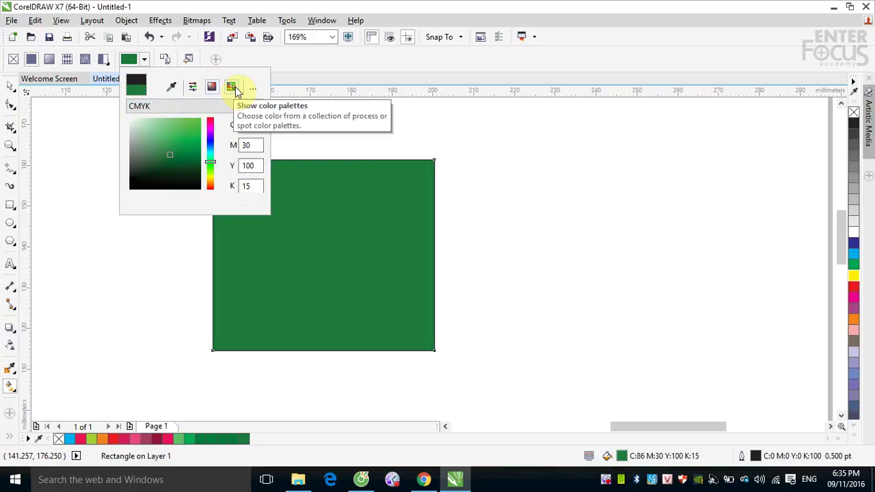
click(232, 88)
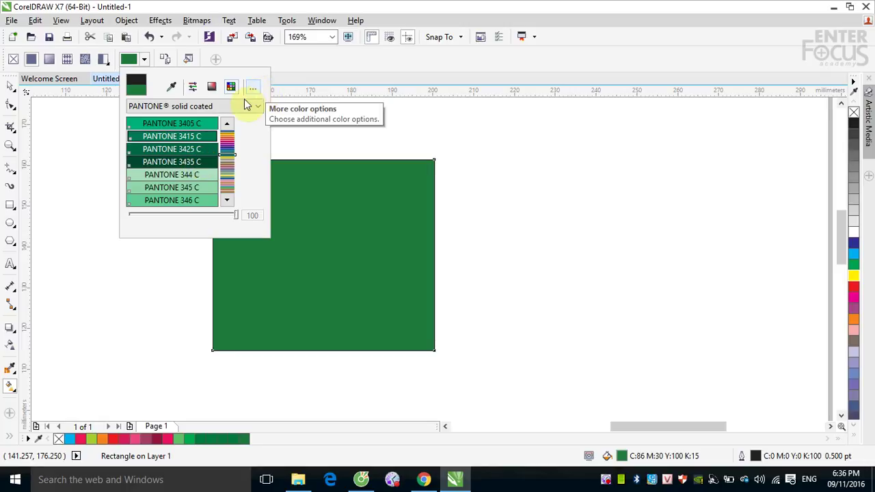
click(172, 88)
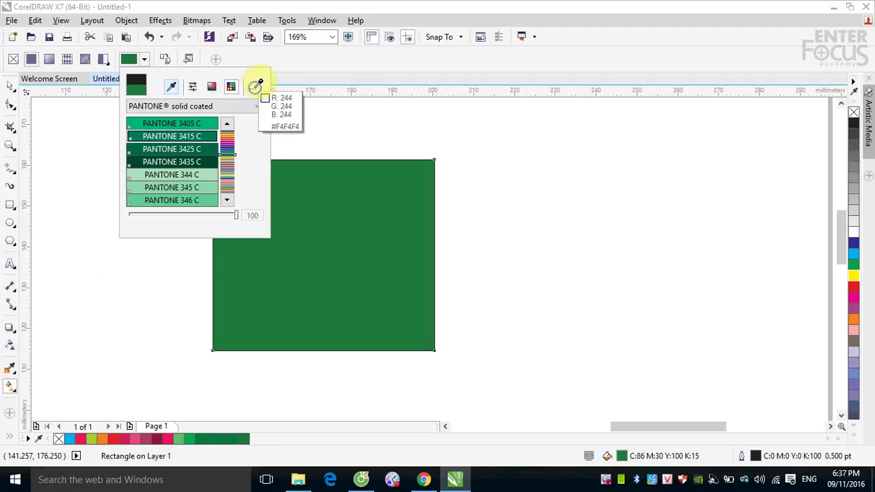
click(348, 33)
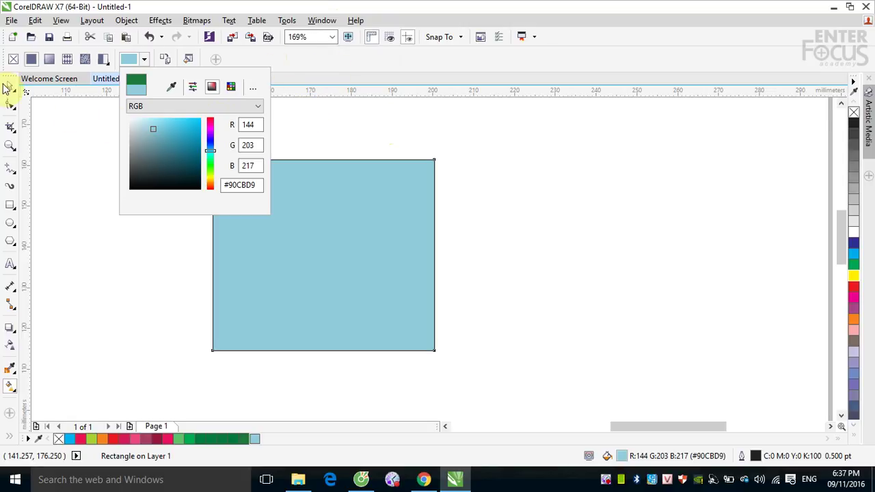
Step: Examine the PANTONE solid coated palette and the additional color options for the light blue fill, and return to the visual color picker
click(231, 87)
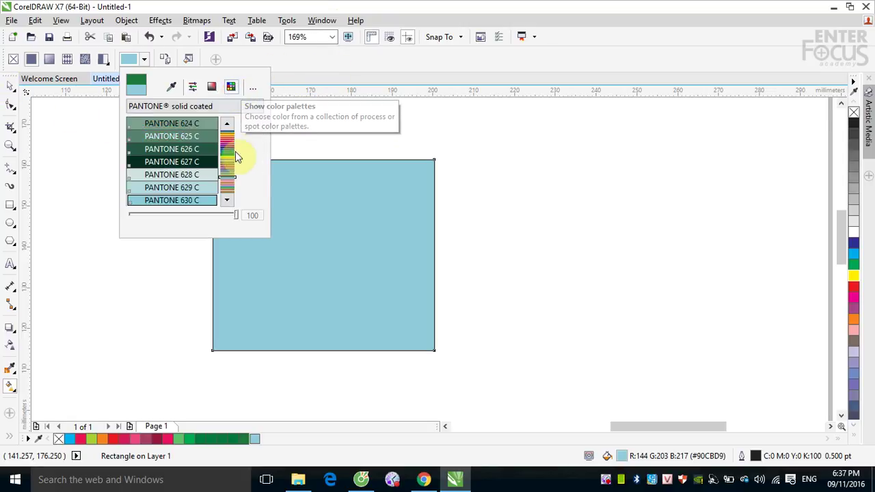
click(254, 89)
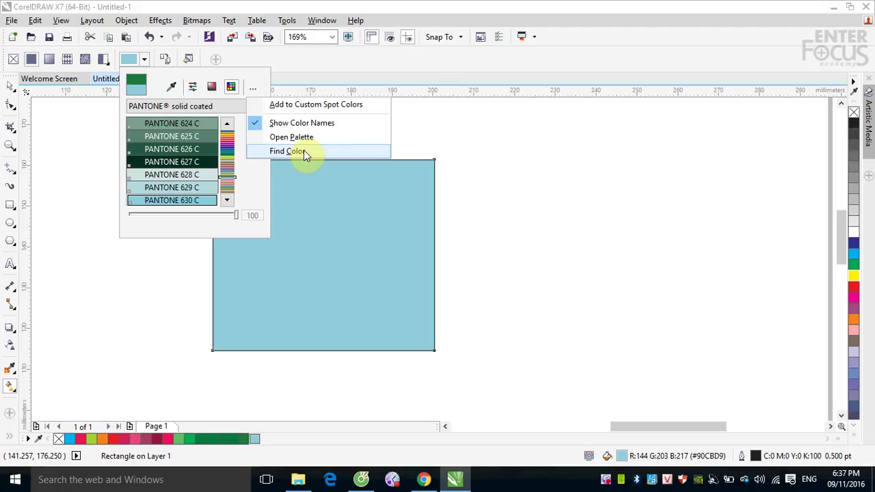
click(264, 75)
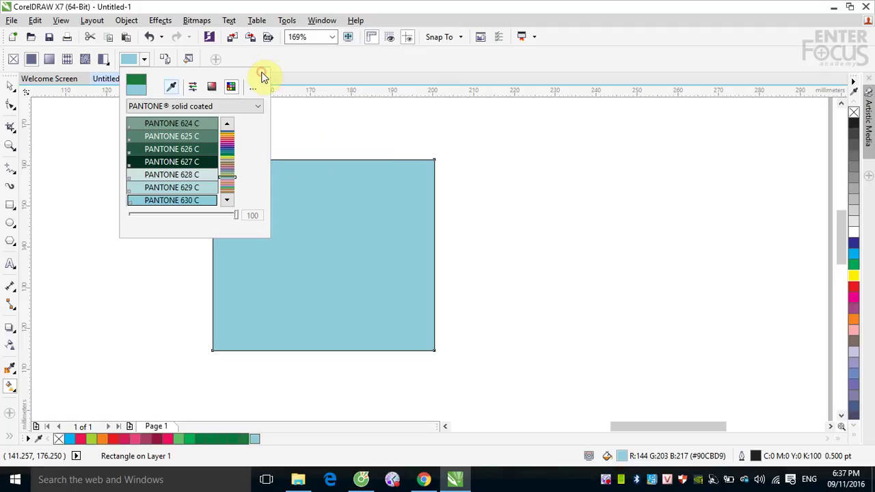
click(211, 88)
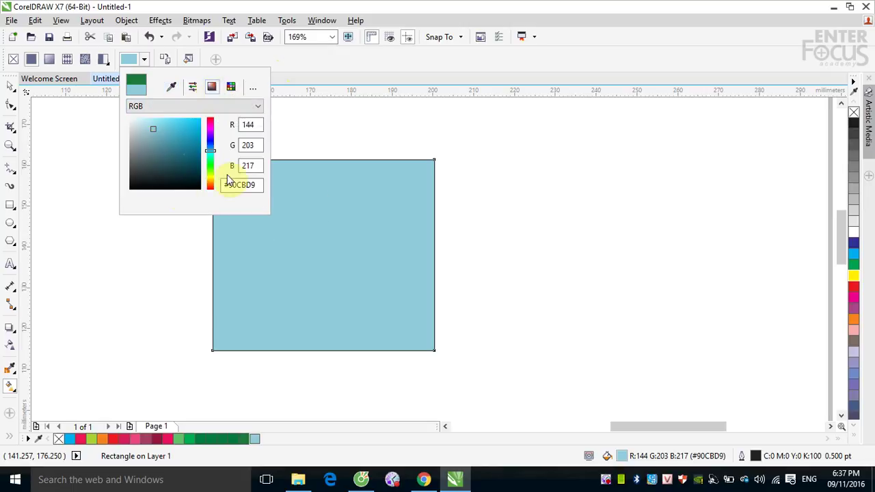
Step: Pick a brighter blue (#33BCDE) for the rectangle's fill and switch its color model to CMYK
click(185, 129)
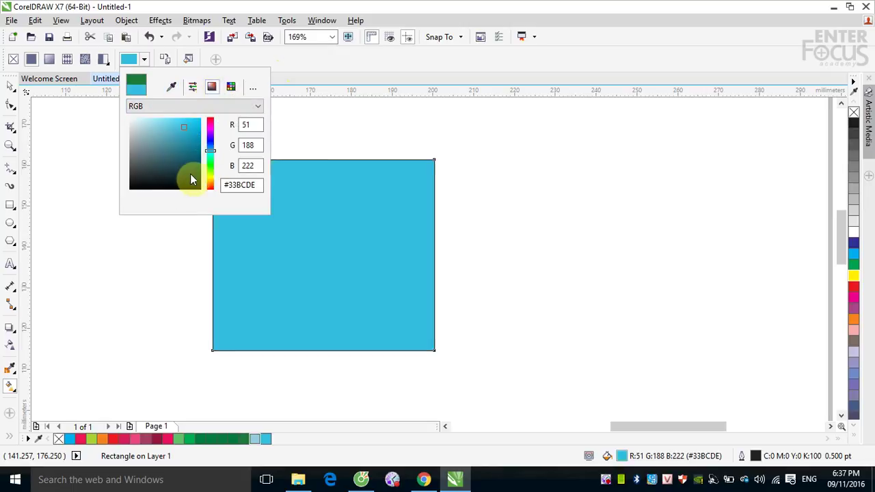
click(255, 108)
click(221, 130)
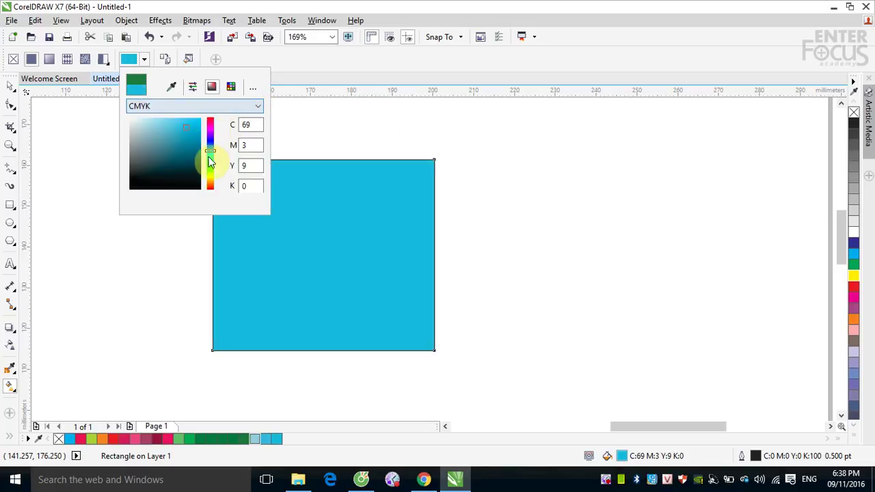
click(342, 62)
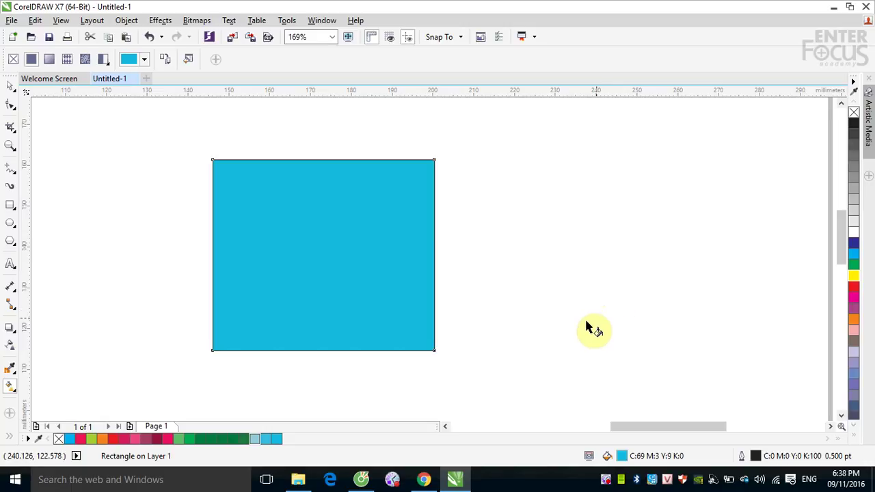
Step: Delete the blue rectangle from the page
mouse_move(380, 278)
mouse_down()
mouse_move(289, 248)
mouse_move(322, 299)
mouse_move(312, 277)
mouse_up()
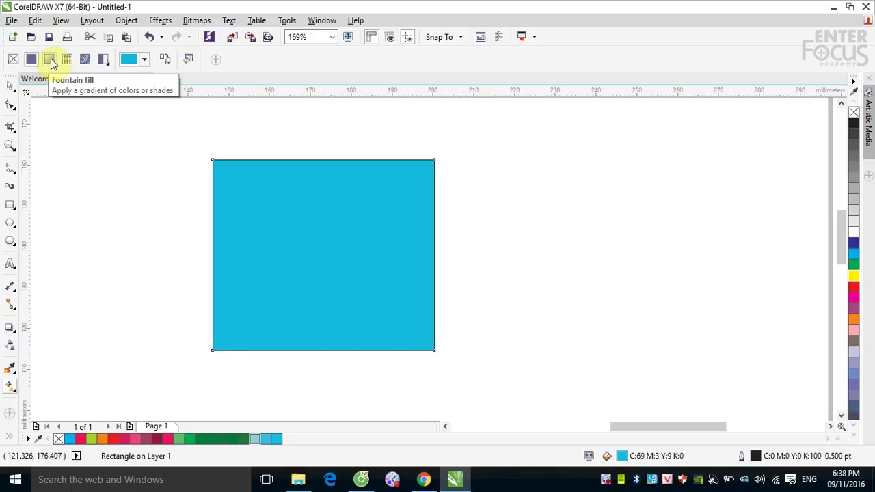
click(11, 86)
click(282, 220)
click(282, 219)
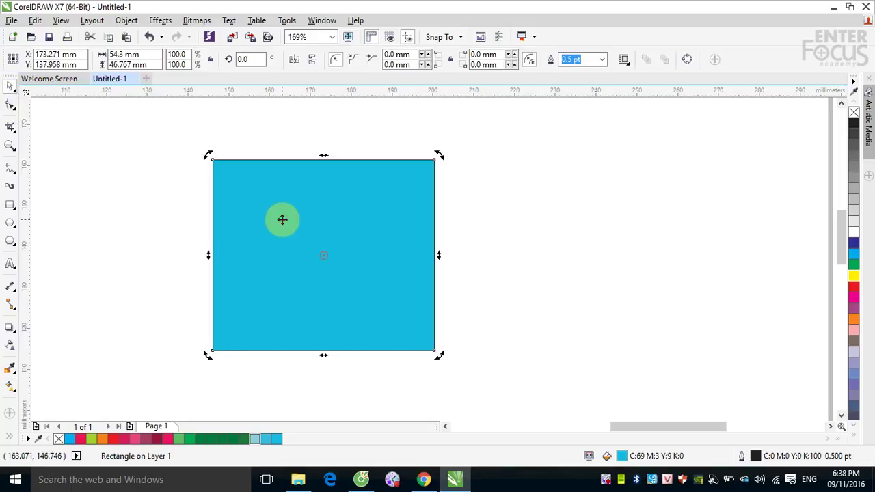
key(Delete)
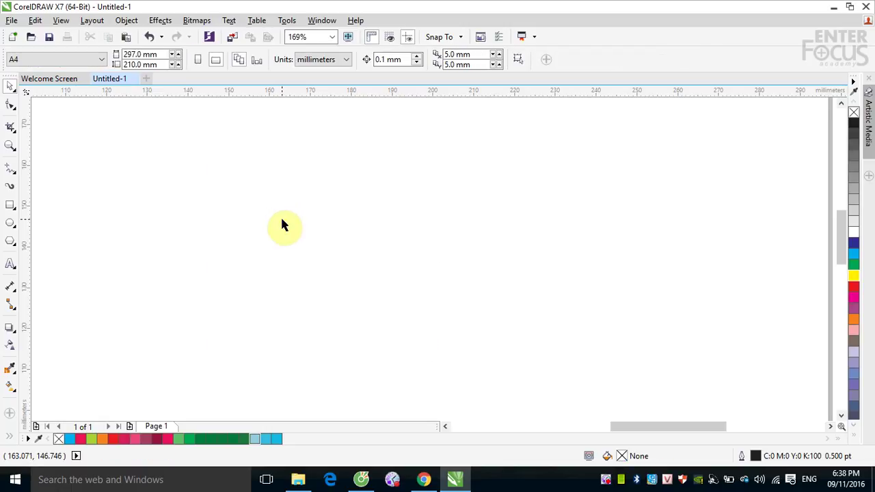
Step: Draw a rectangle about 73 by 59 mm and apply a black-to-white linear fountain fill with the Interactive Fill tool
click(10, 205)
drag(180, 133, 476, 375)
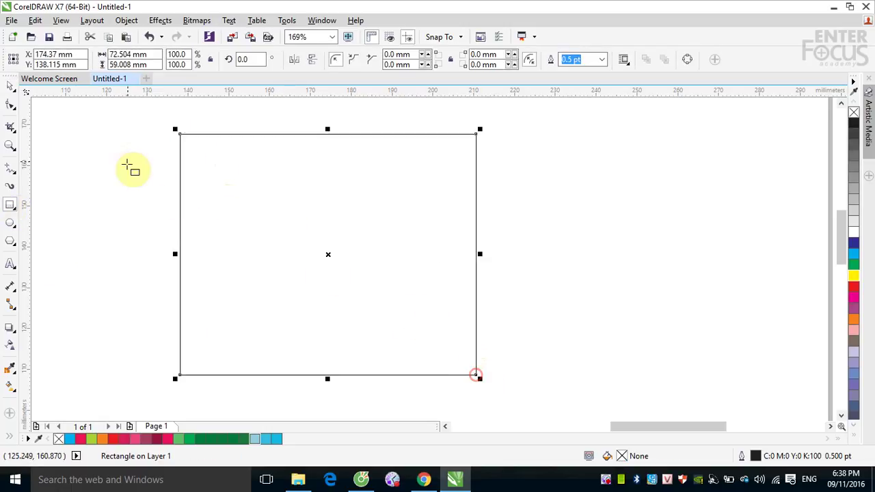
click(10, 387)
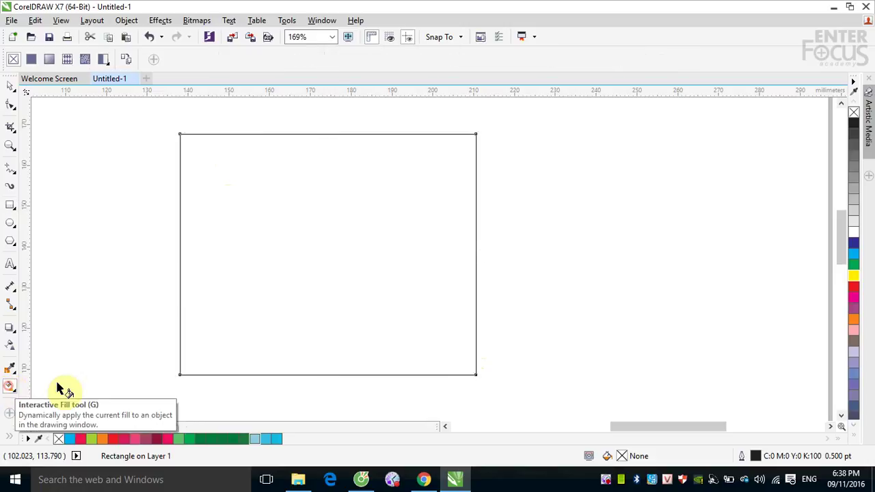
click(50, 60)
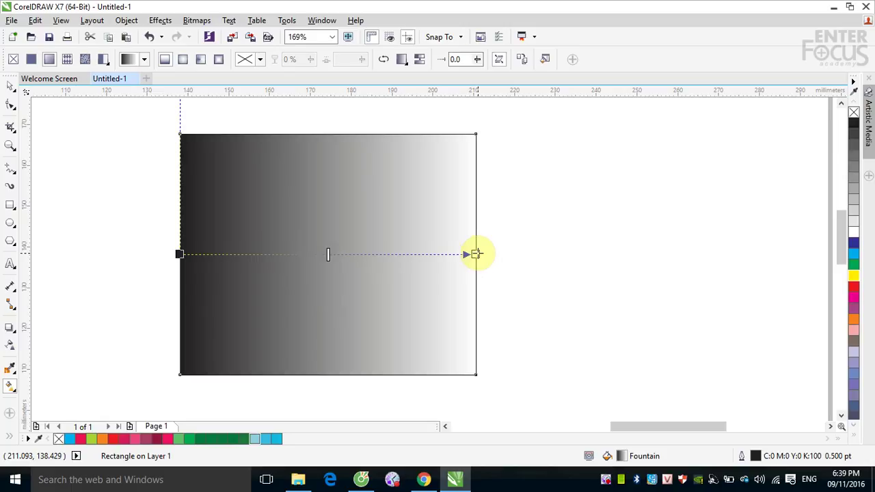
drag(476, 255, 475, 255)
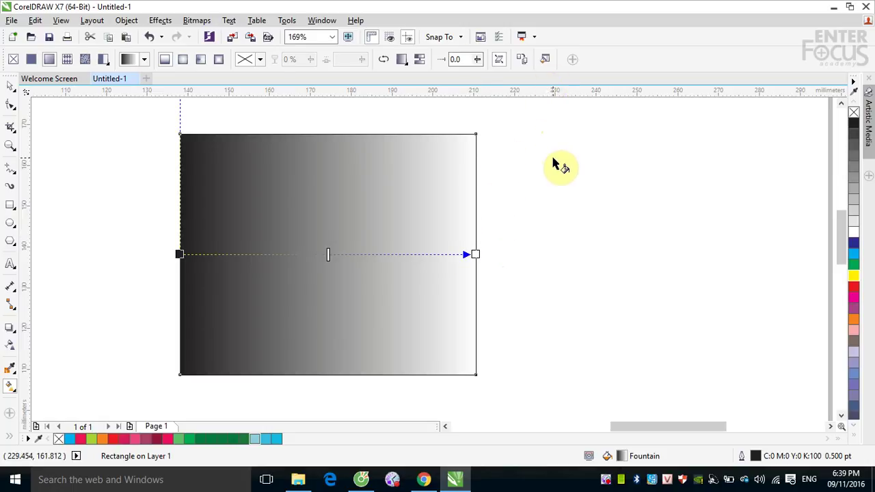
Step: Edit the fountain fill and set its start node to a crimson shade, C:7 M:100 Y:42 K:0
click(547, 62)
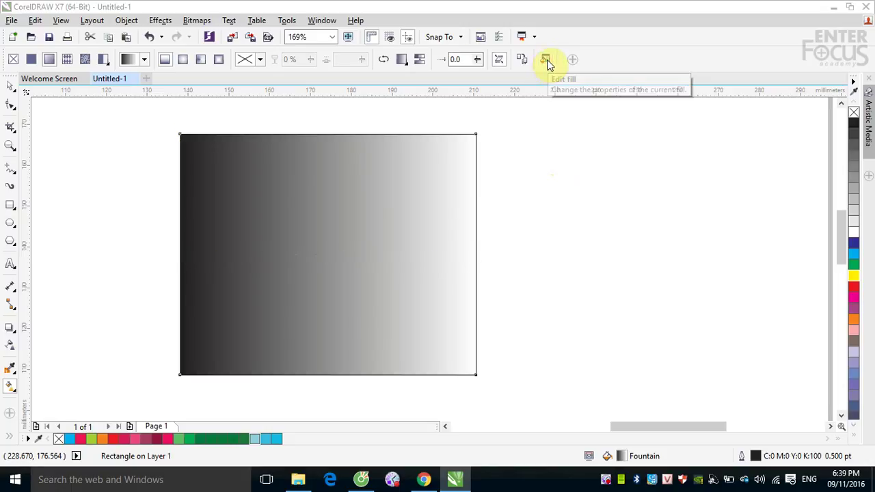
drag(617, 176, 519, 130)
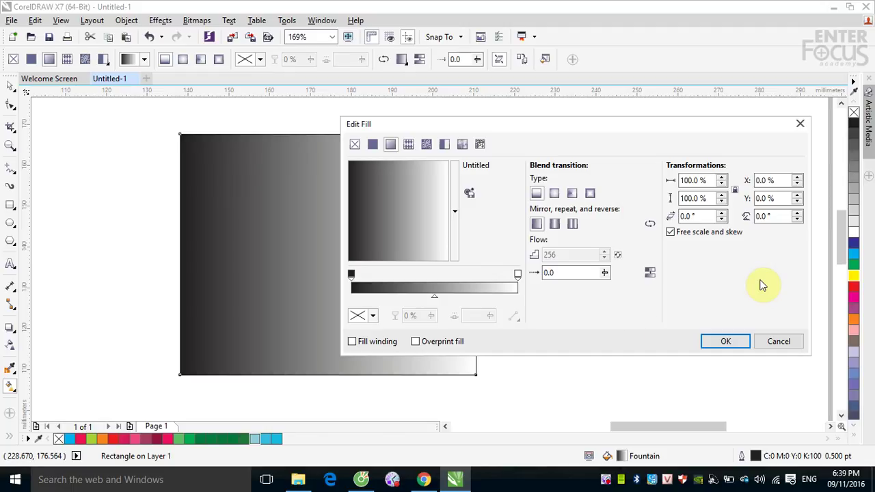
click(351, 275)
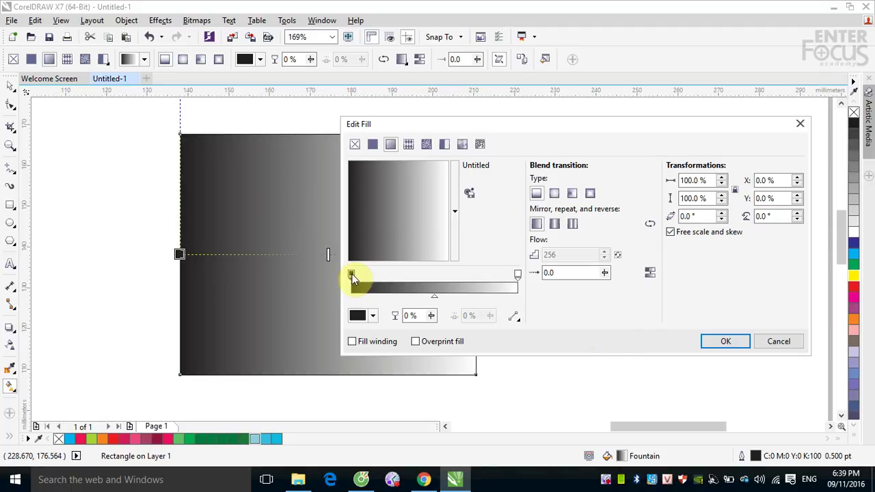
click(372, 315)
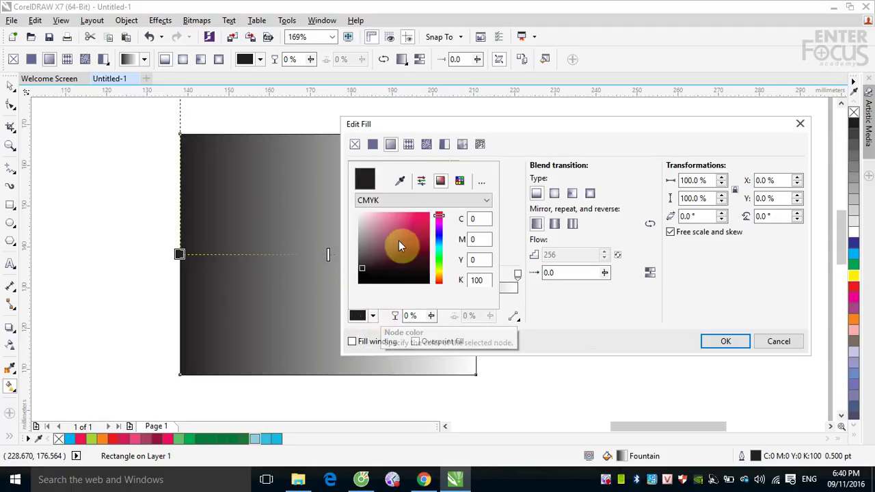
click(415, 220)
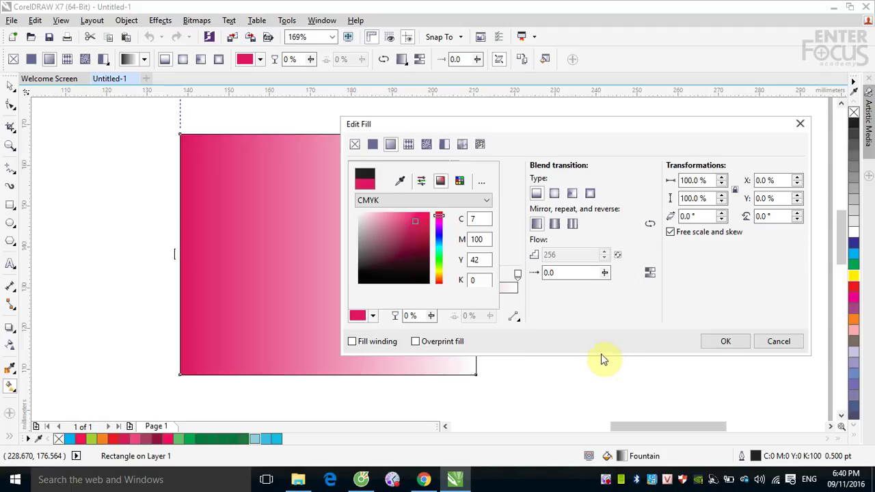
click(624, 310)
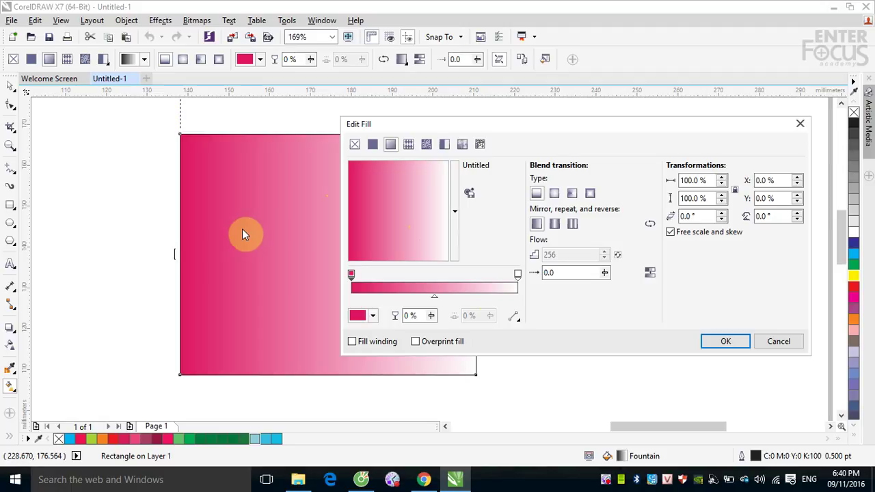
Step: Set the fountain fill's end node to green, C:65 M:0 Y:100 K:0
click(518, 275)
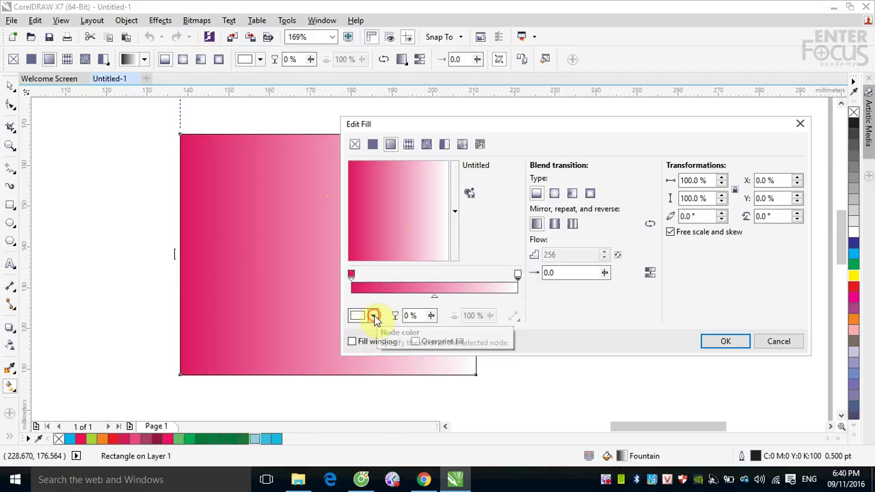
click(372, 316)
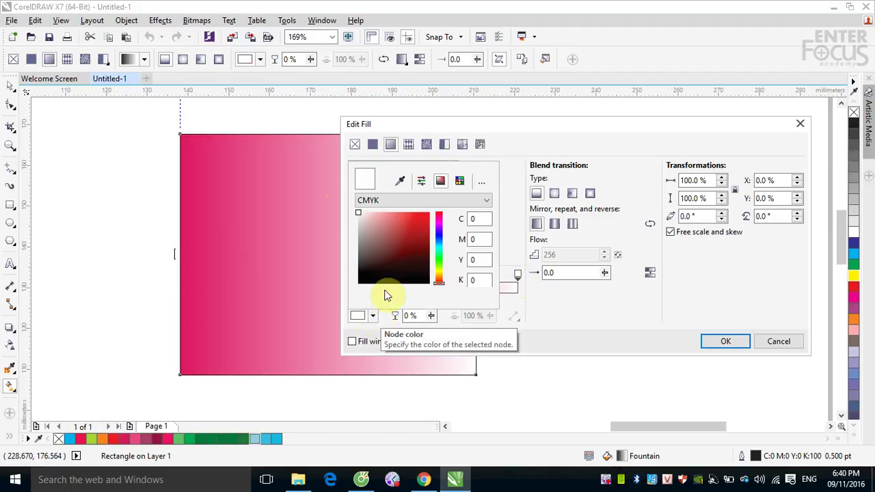
click(441, 259)
click(409, 221)
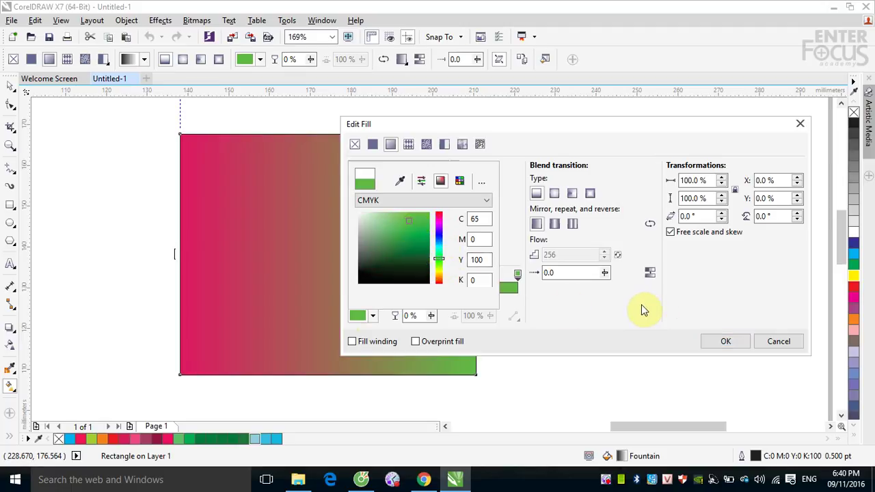
click(621, 315)
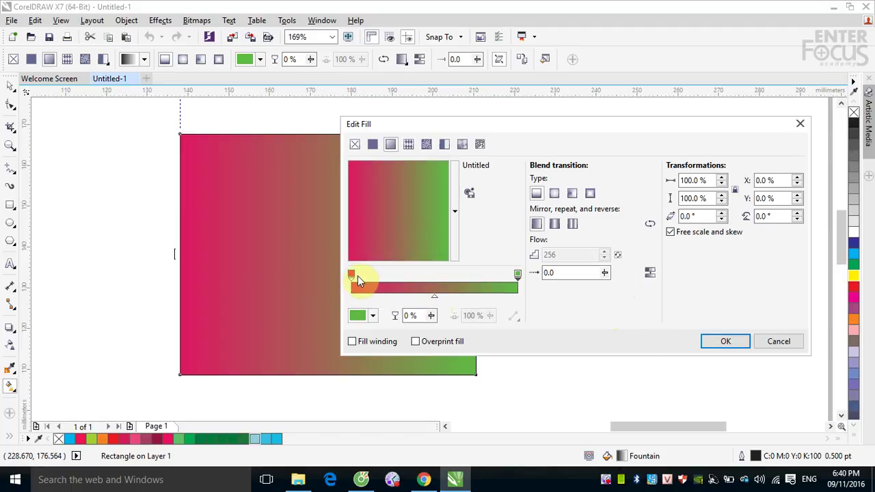
Step: Set the position of the fountain fill's midpoint to 20% and apply the edited crimson-to-green fill
click(435, 299)
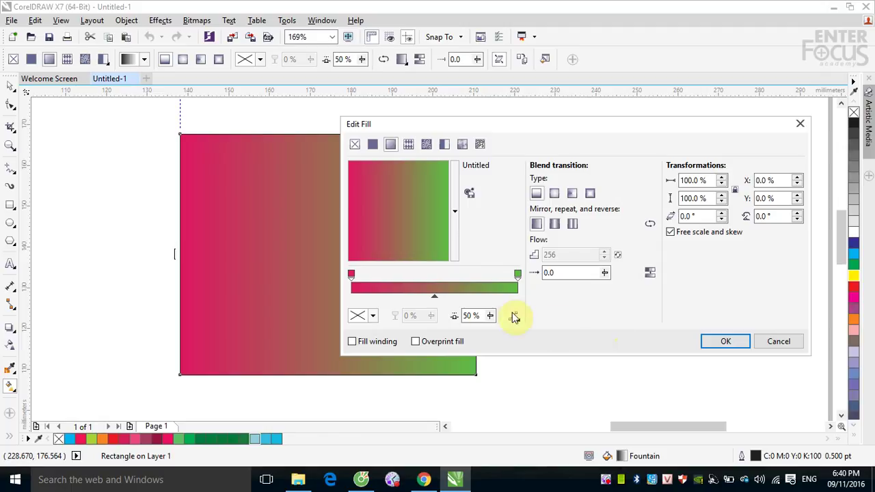
drag(436, 303, 476, 305)
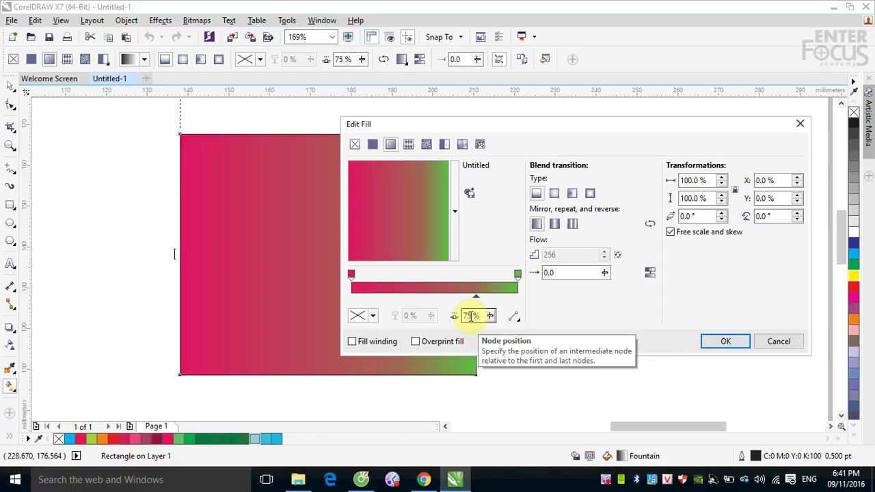
double_click(470, 315)
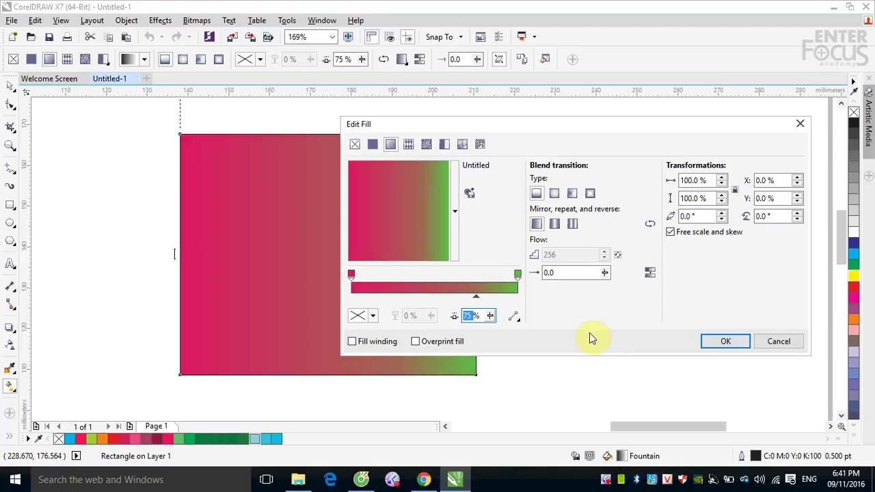
text(20)
key(Return)
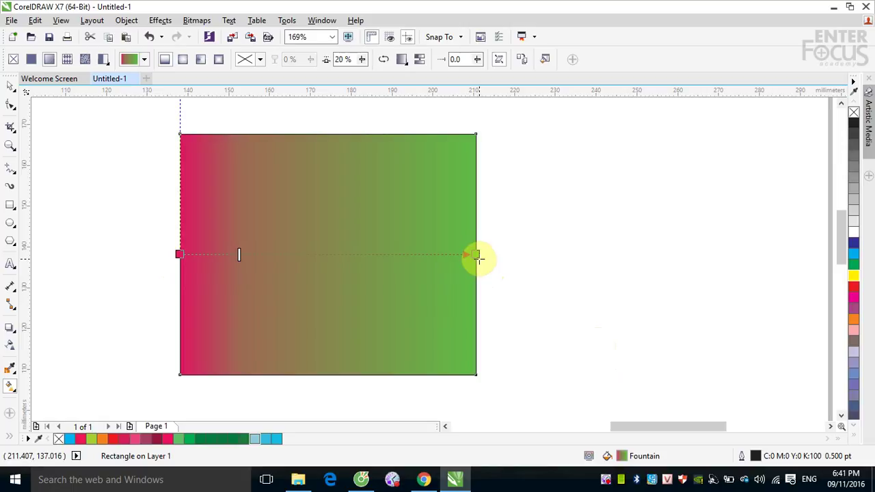
Step: Edit the rectangle's fountain fill again and shift its midpoint to about 53%
click(545, 59)
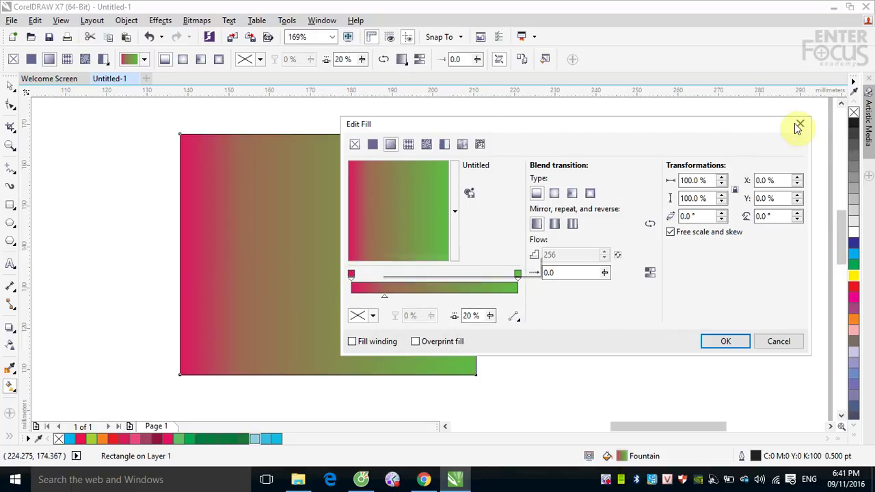
drag(674, 121, 776, 244)
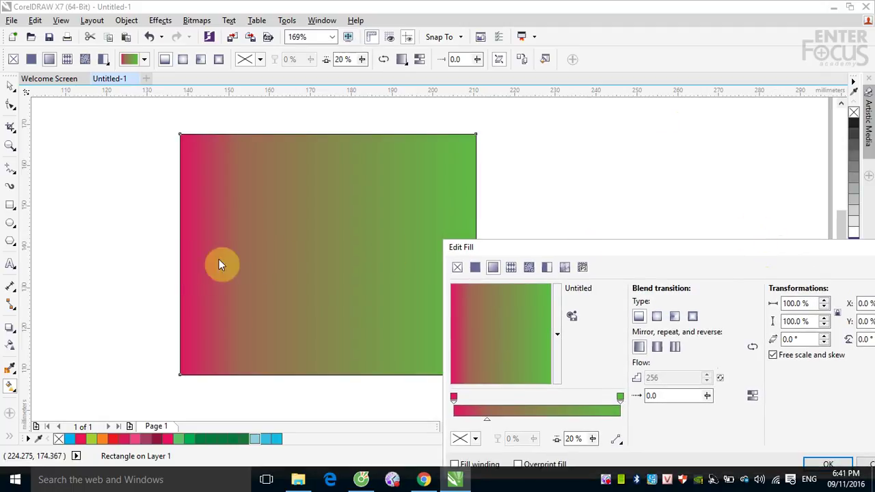
drag(587, 244, 596, 139)
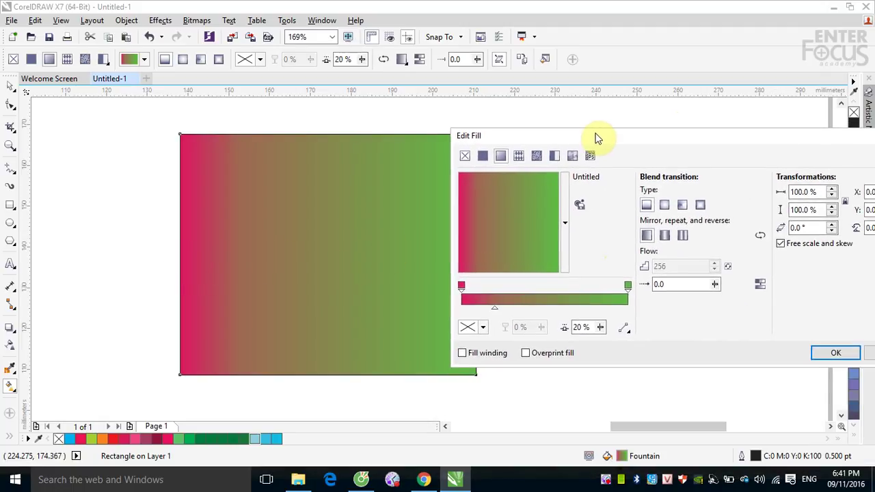
click(462, 285)
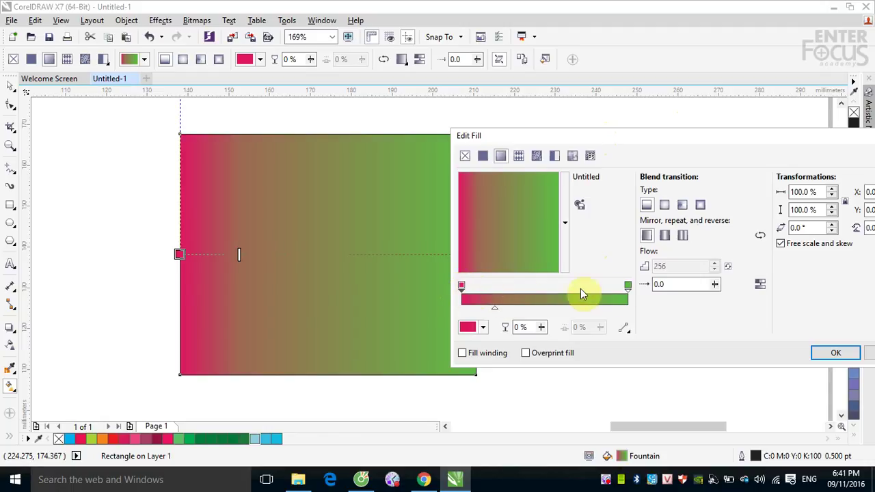
drag(496, 308, 530, 308)
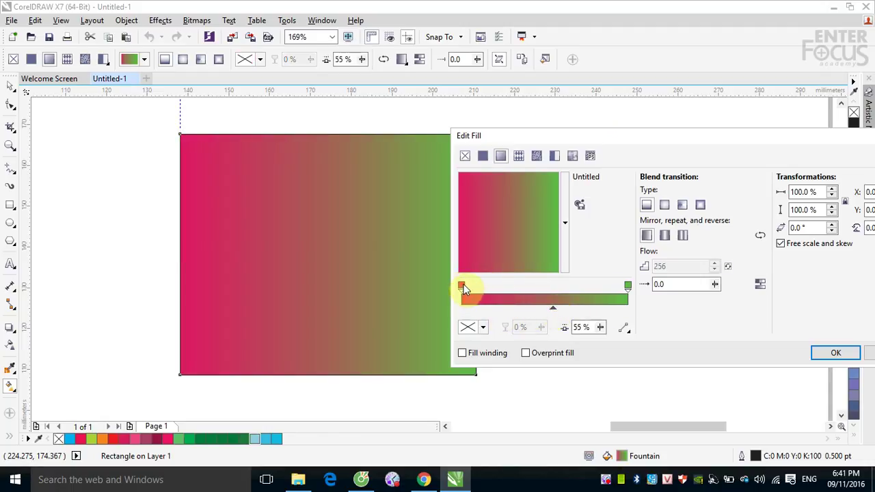
click(462, 286)
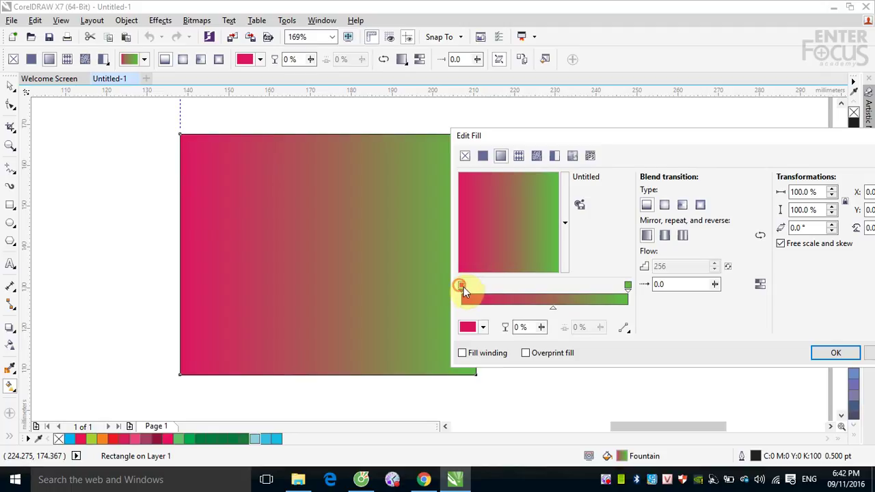
drag(555, 312, 549, 311)
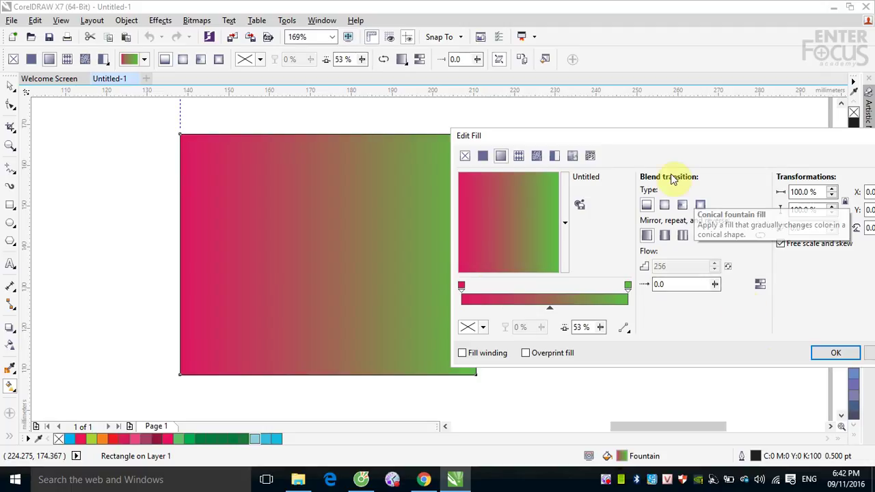
Step: Unlock the number of fountain steps and set it to 10 so the gradient splits into distinct bands
drag(663, 137, 535, 136)
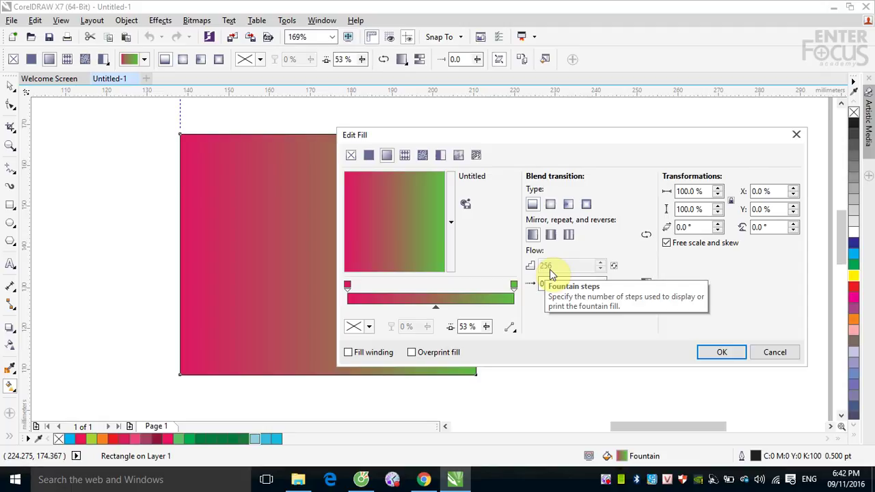
click(615, 268)
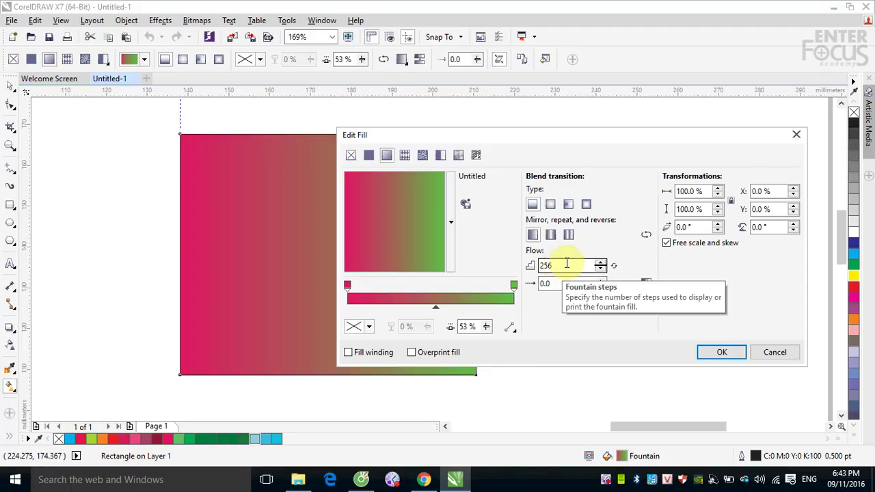
double_click(554, 266)
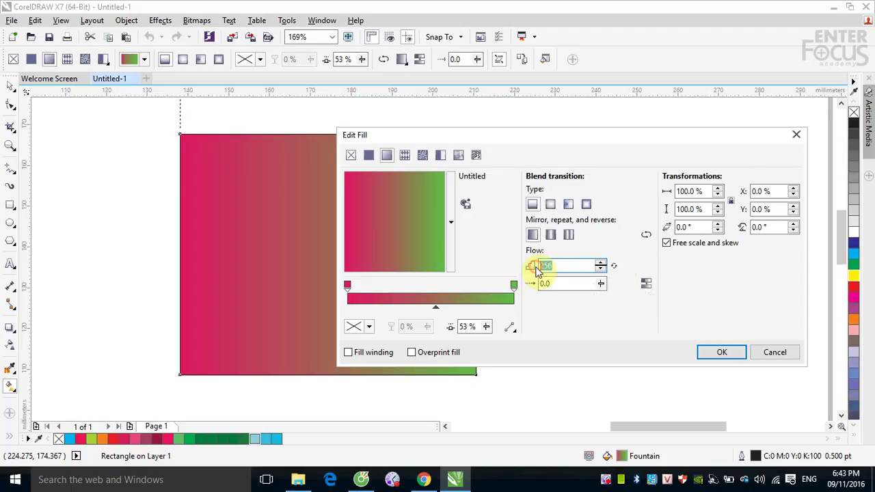
text(10)
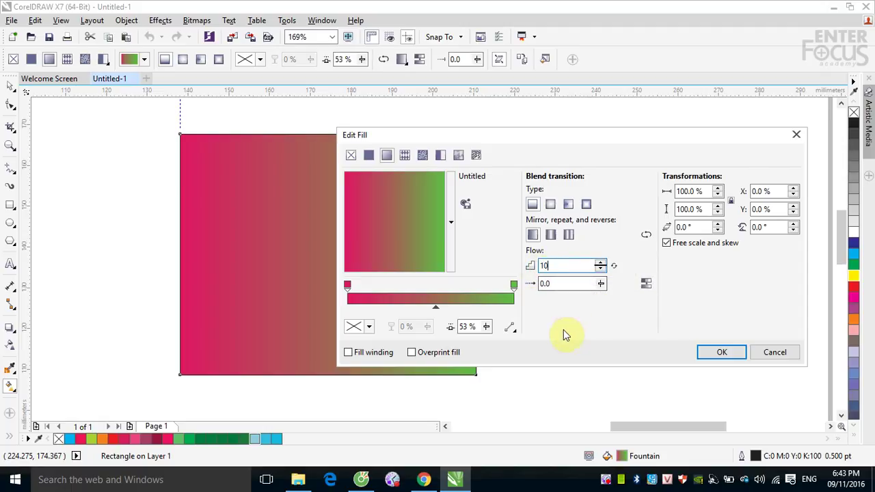
click(571, 327)
drag(529, 142, 562, 139)
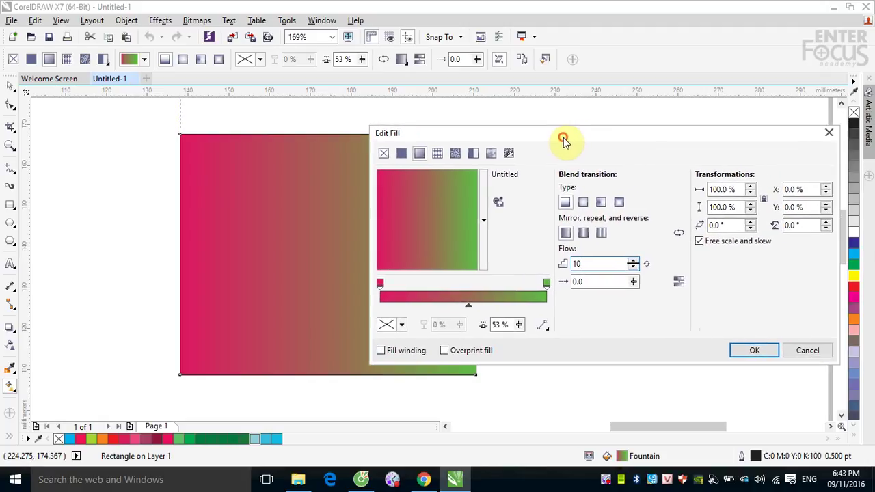
click(647, 265)
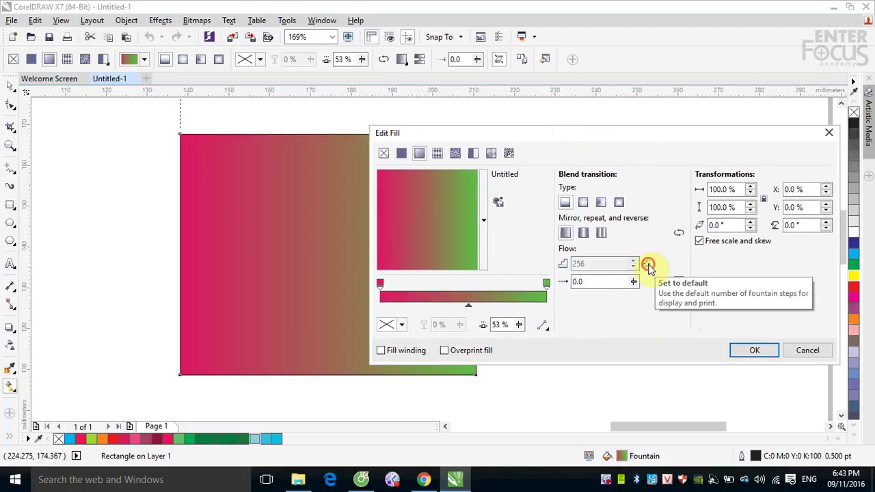
double_click(586, 265)
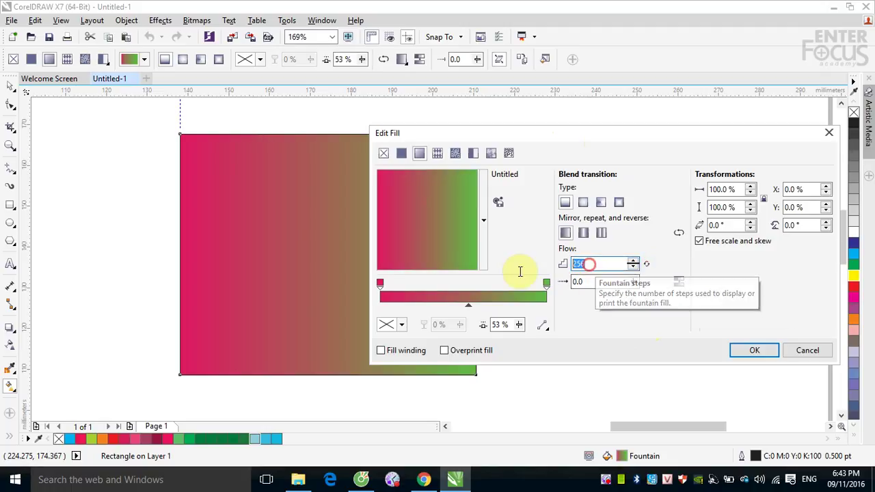
text(10)
click(604, 285)
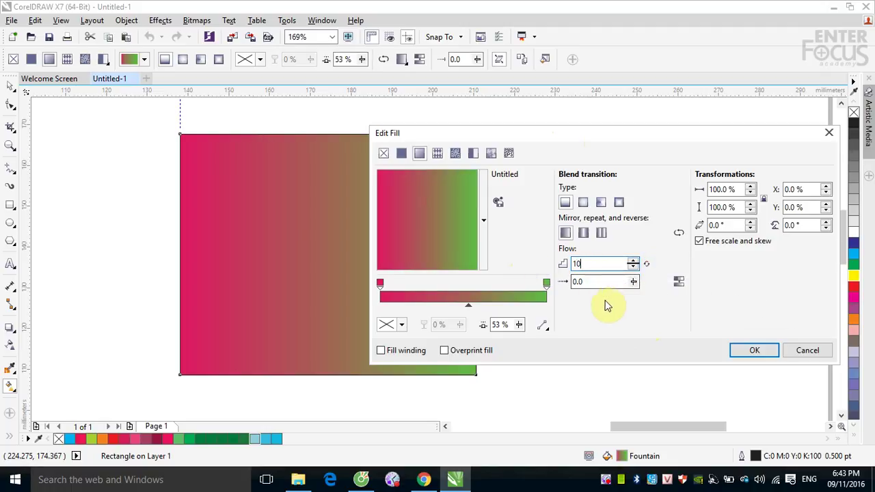
drag(456, 132, 621, 138)
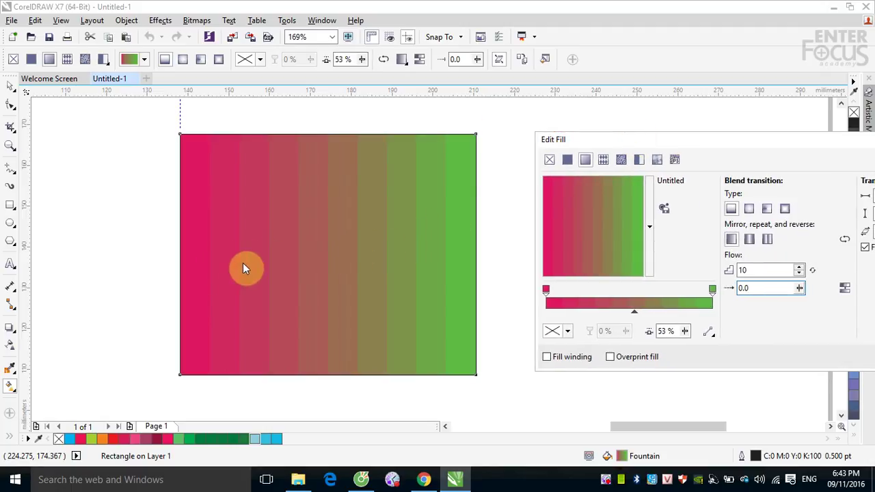
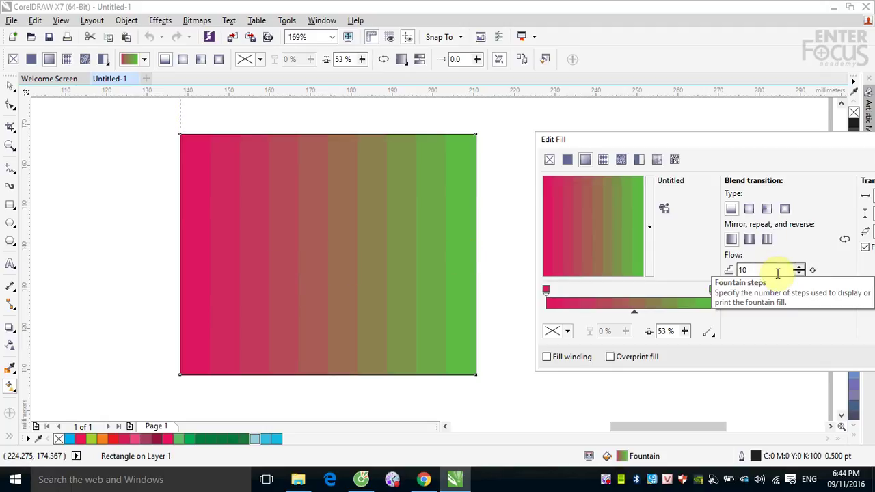
Step: Restore the default number of fountain steps for the gradient
click(748, 270)
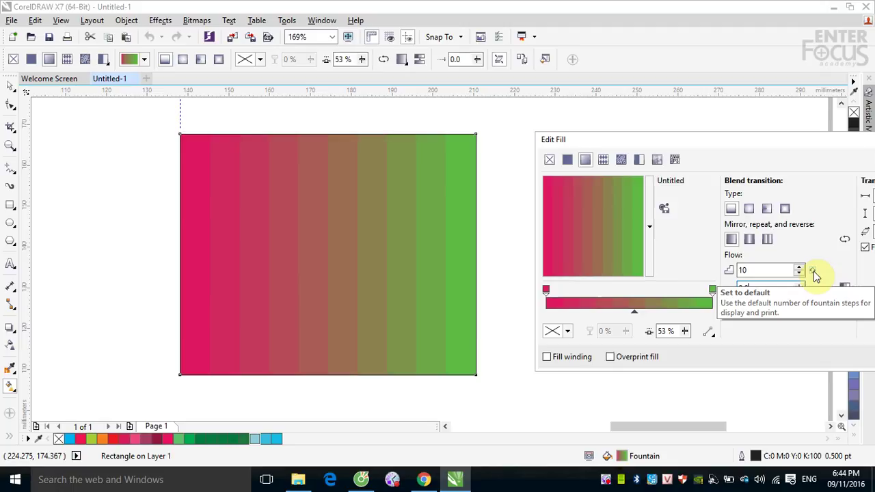
drag(725, 146, 526, 135)
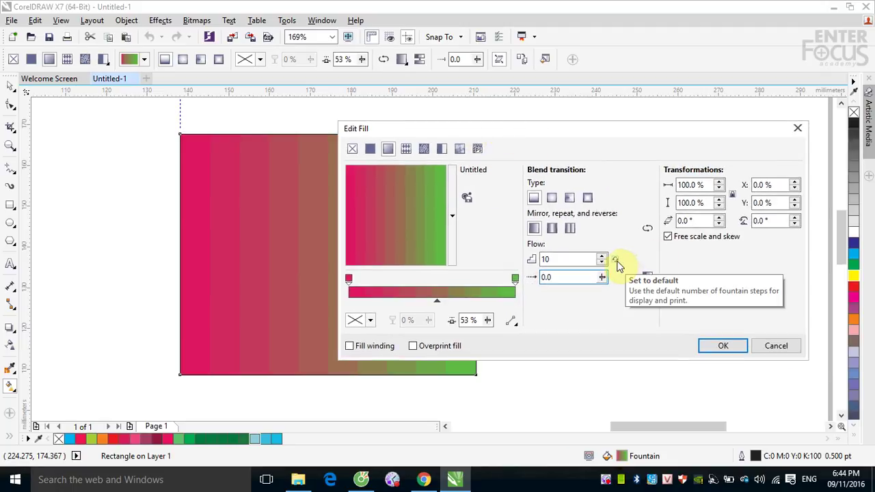
double_click(559, 260)
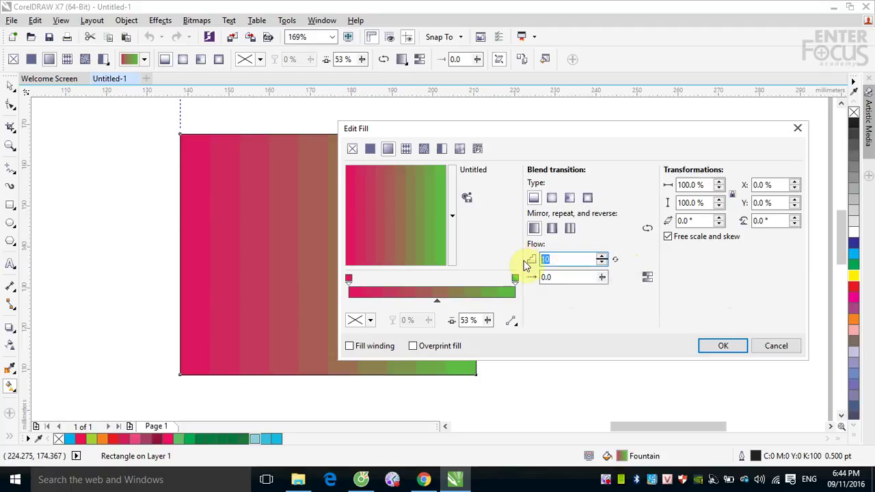
click(615, 259)
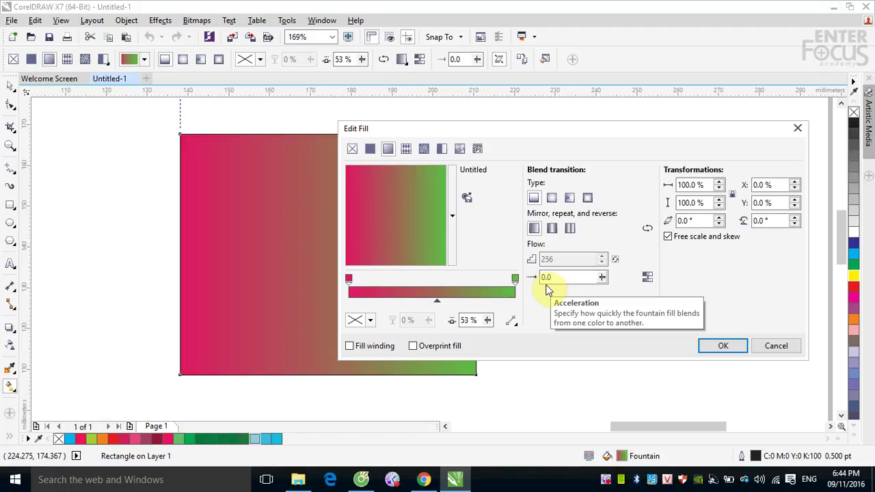
Step: Try fountain fill acceleration values of about -51 and 33 on the crimson-to-green gradient
drag(568, 130, 647, 112)
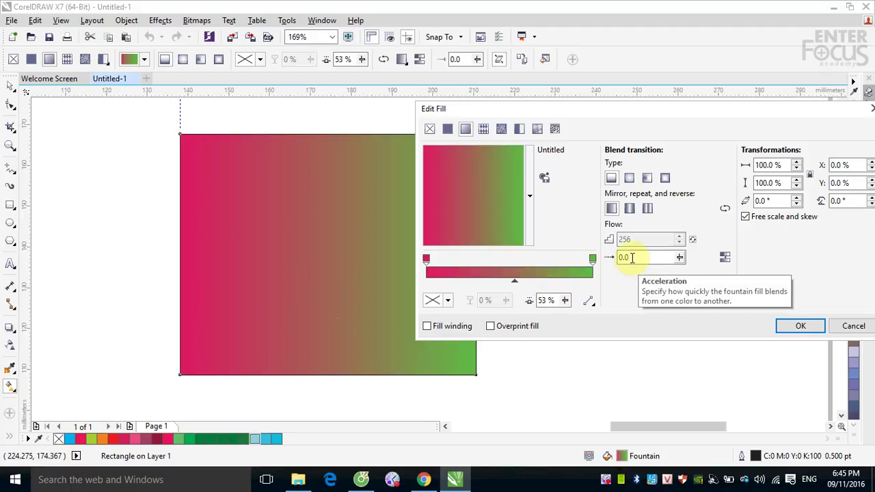
click(679, 257)
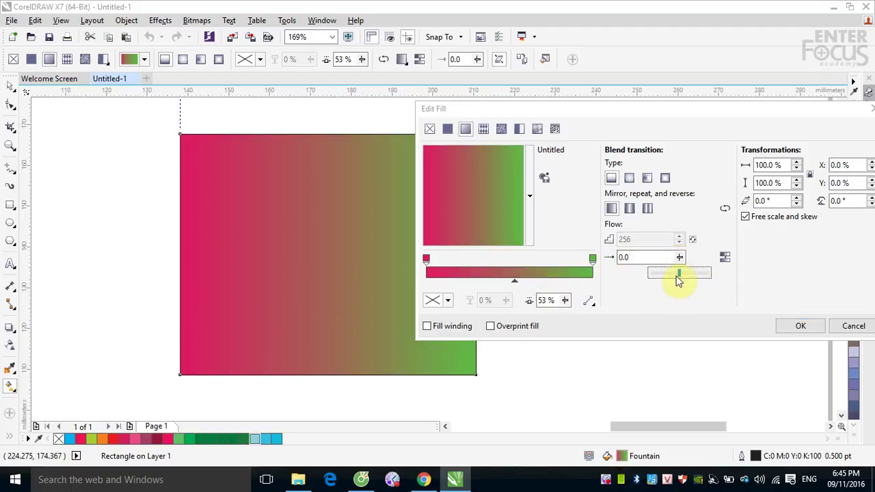
drag(678, 281, 666, 280)
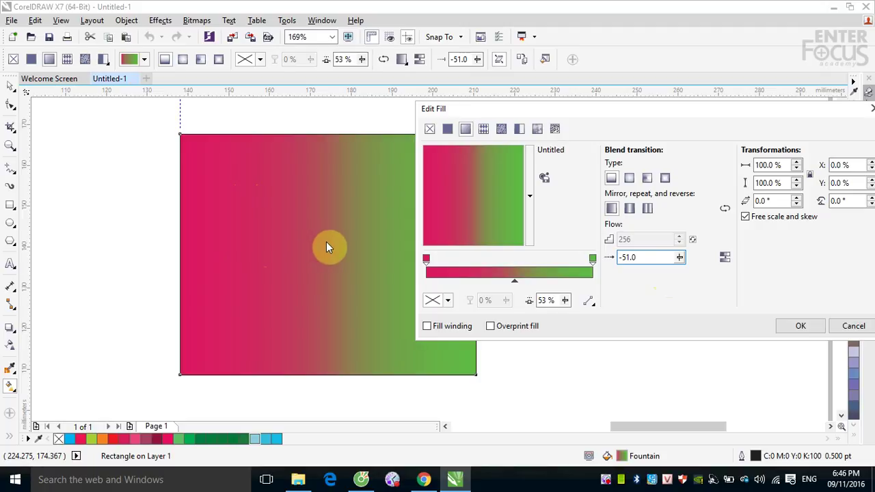
drag(621, 111, 603, 152)
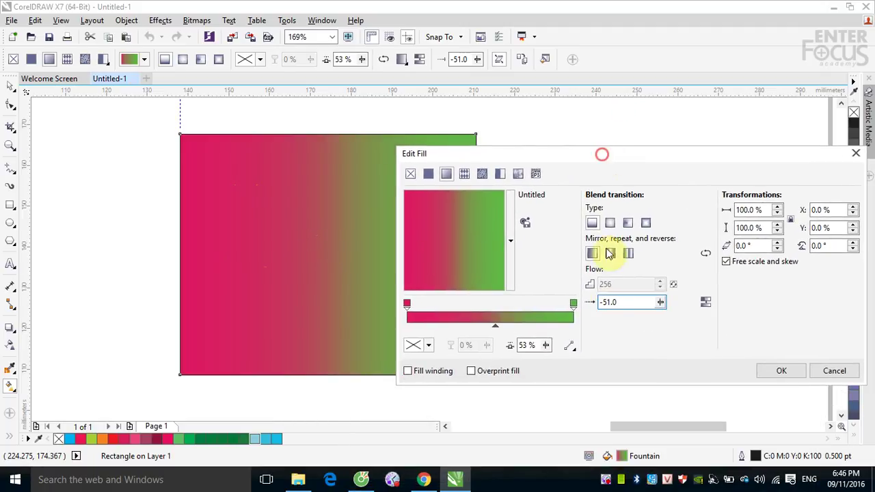
click(661, 302)
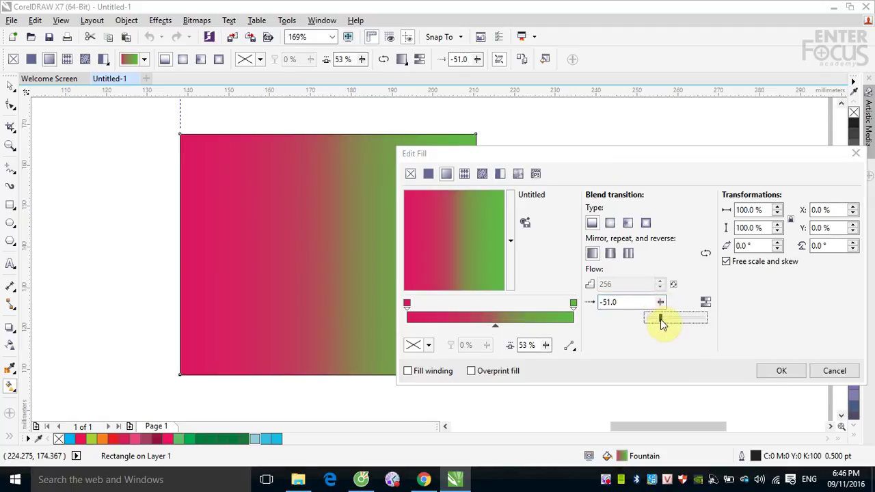
drag(660, 323, 688, 324)
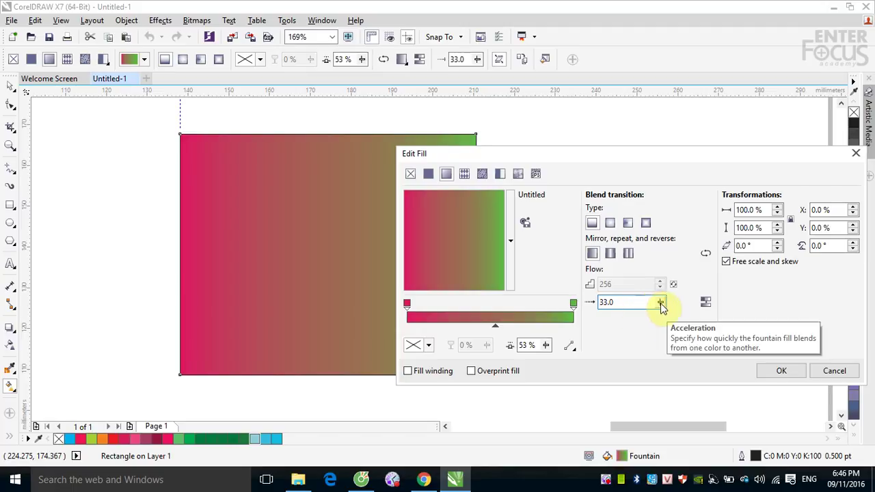
Step: Set the fountain fill's acceleration back to 0
drag(659, 309, 650, 321)
click(611, 303)
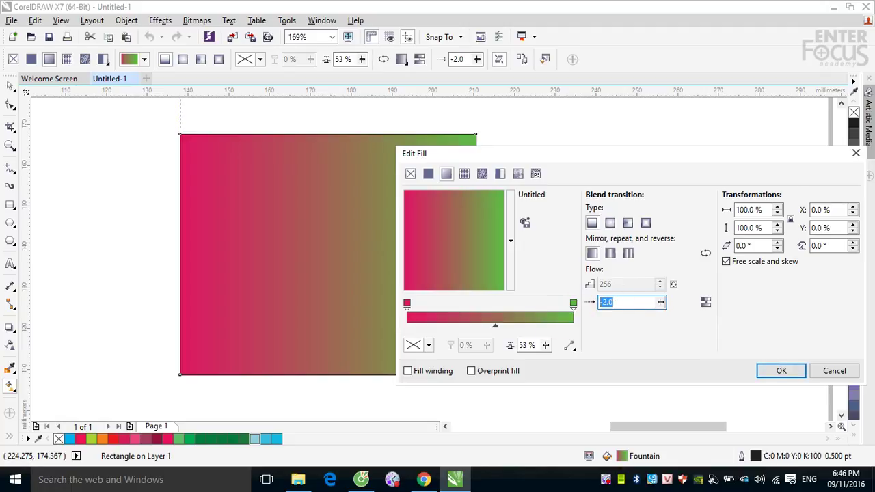
text(0)
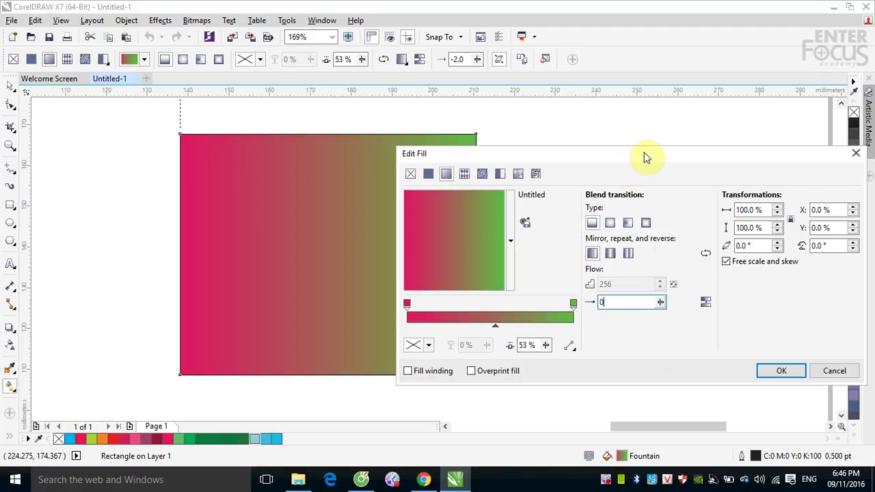
Step: Add an intermediate color node to the fountain fill at about 21% between the crimson and green nodes
drag(645, 157, 586, 142)
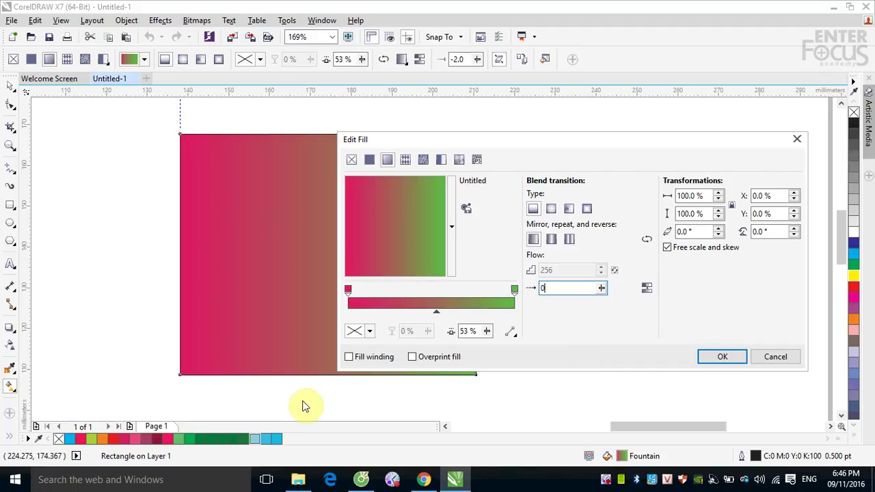
double_click(382, 295)
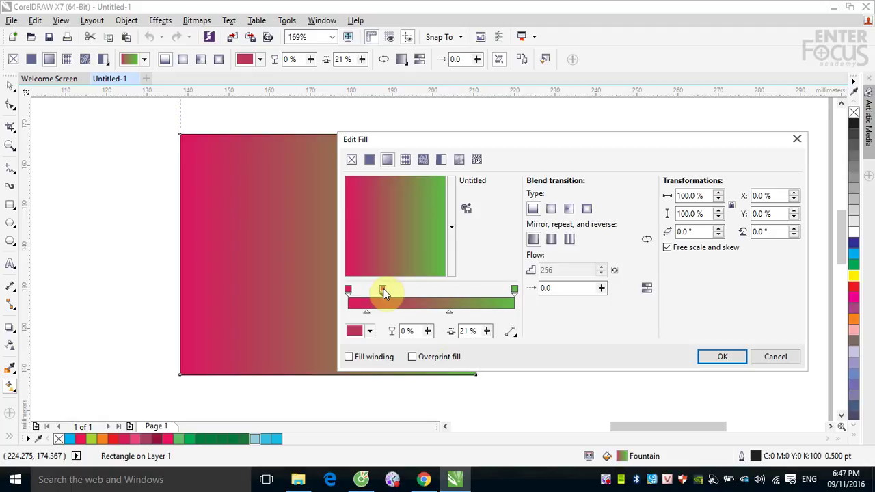
Step: Recolor the fountain fill's intermediate node at 21% to blue-violet with CMYK values 84, 84, 0, 0
click(348, 291)
click(382, 291)
click(370, 331)
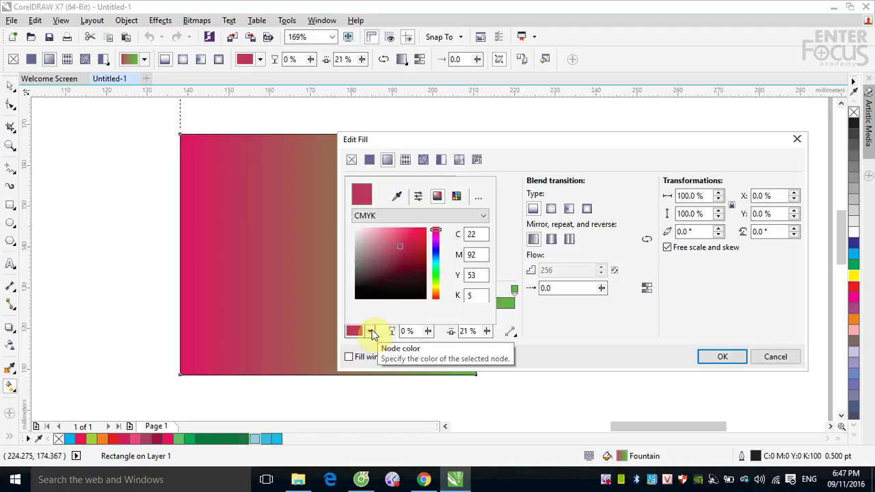
click(436, 249)
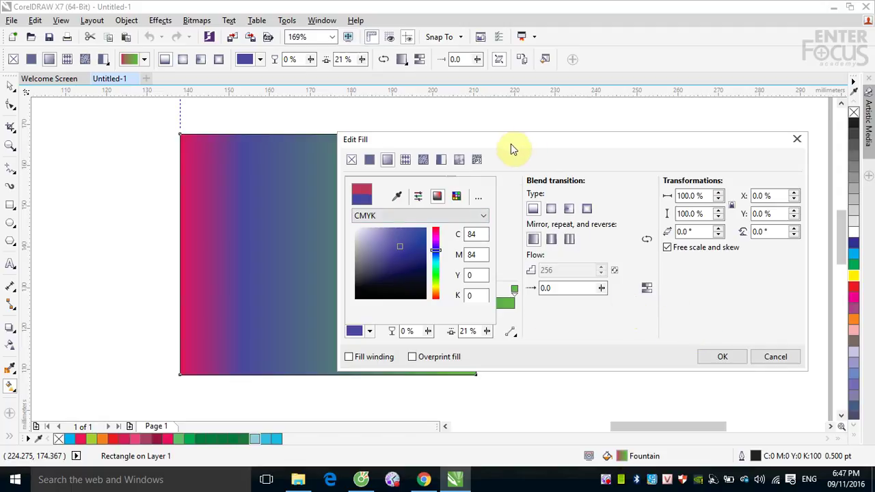
click(588, 314)
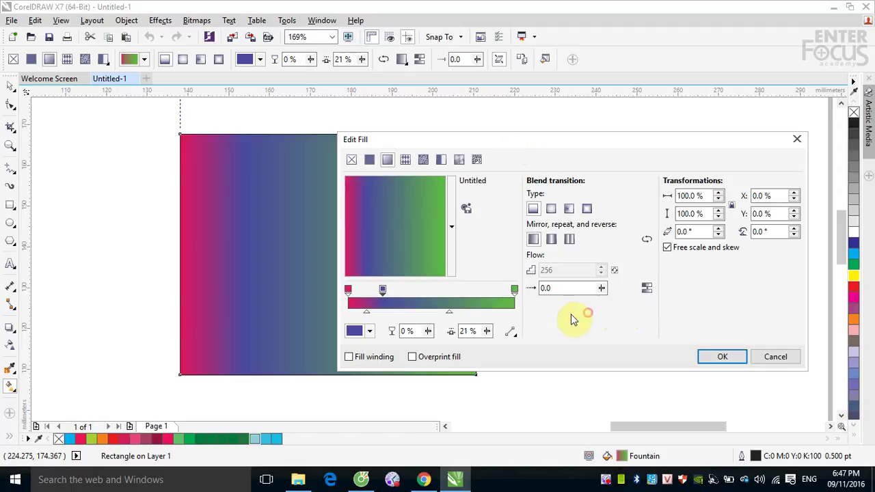
Step: Add five more intermediate color nodes between the blue-violet and green nodes, including ones at about 61% and 71%
double_click(423, 294)
double_click(466, 292)
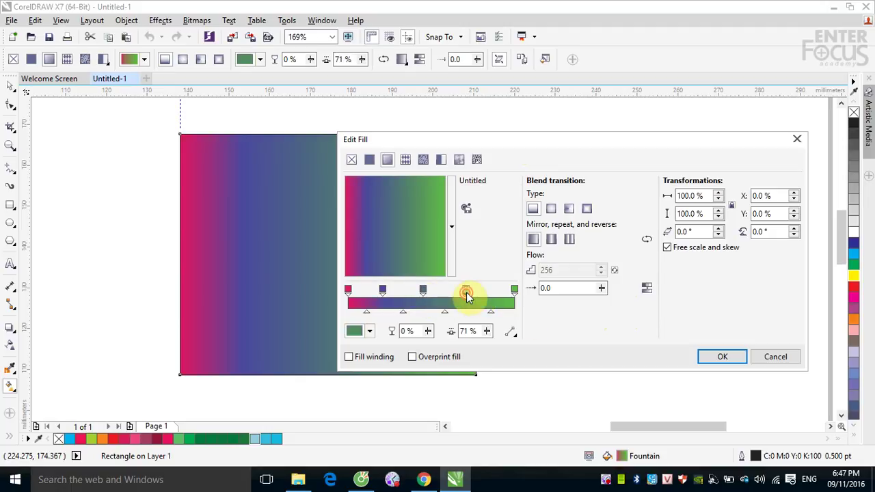
double_click(487, 292)
double_click(501, 292)
double_click(449, 293)
Step: Recolor the fountain fill's intermediate node at 61% to magenta
click(369, 330)
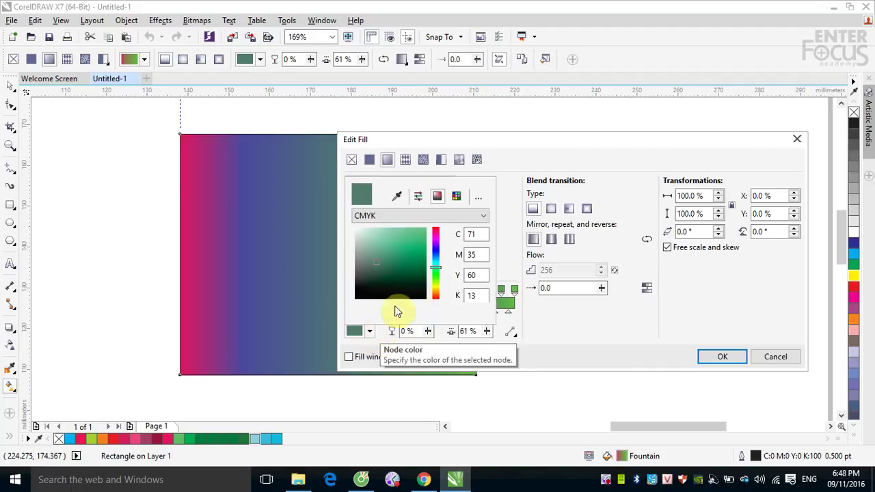
click(436, 236)
click(422, 238)
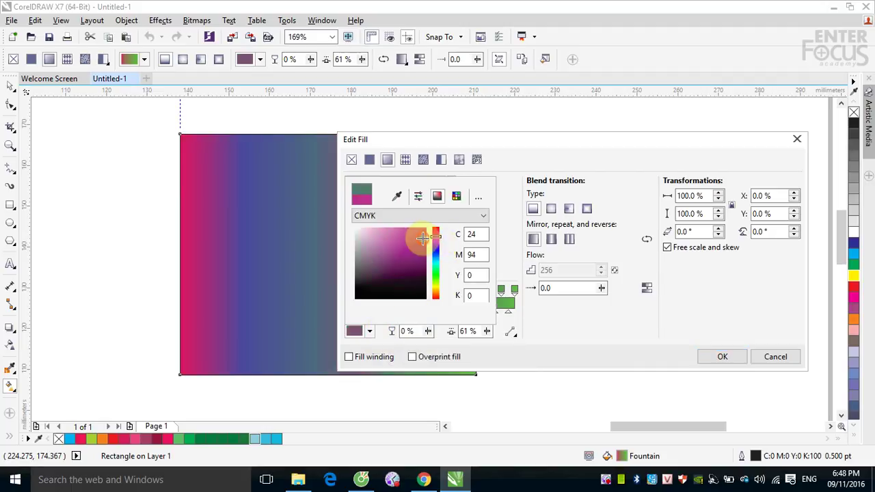
click(639, 334)
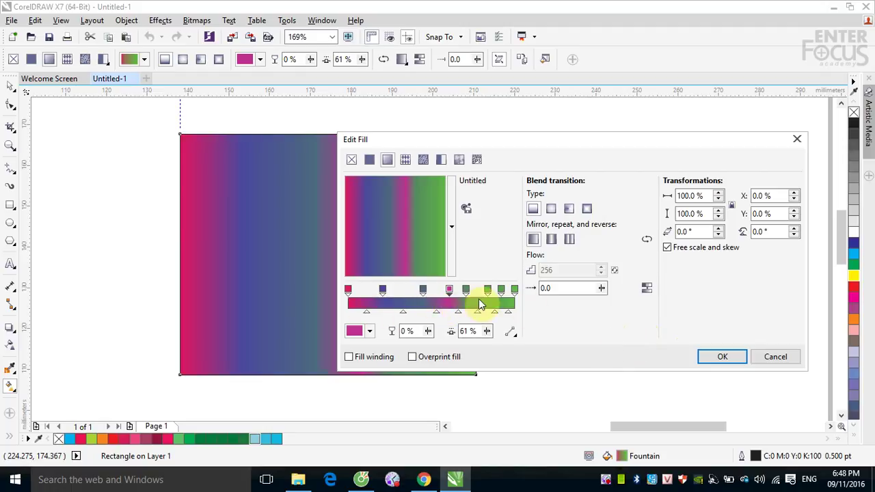
Step: Remove every intermediate color node from the fountain fill except the magenta one
drag(463, 143, 629, 146)
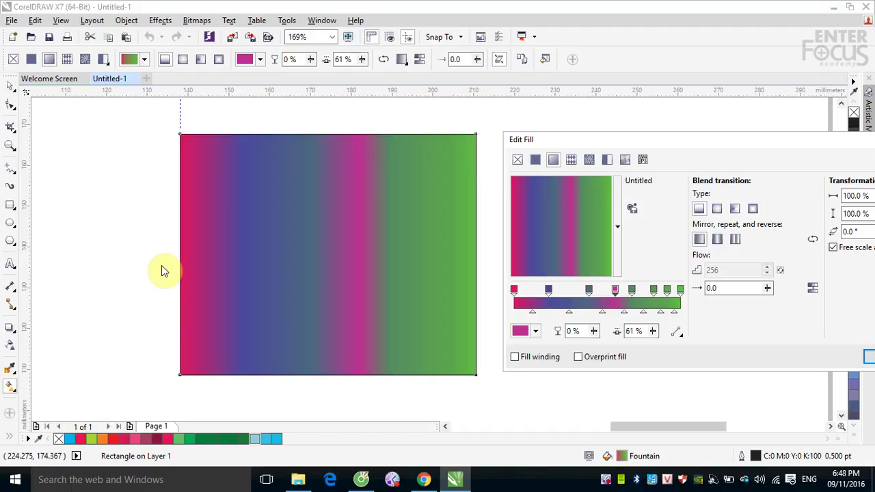
drag(621, 141, 459, 151)
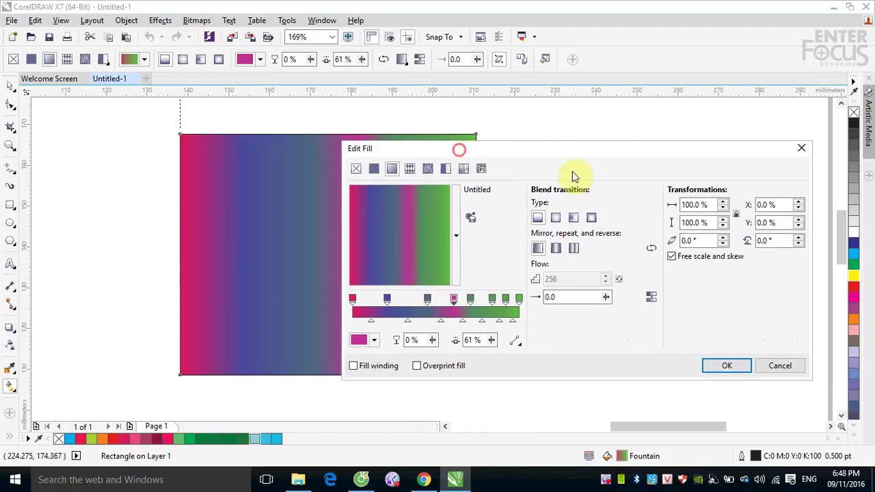
click(470, 299)
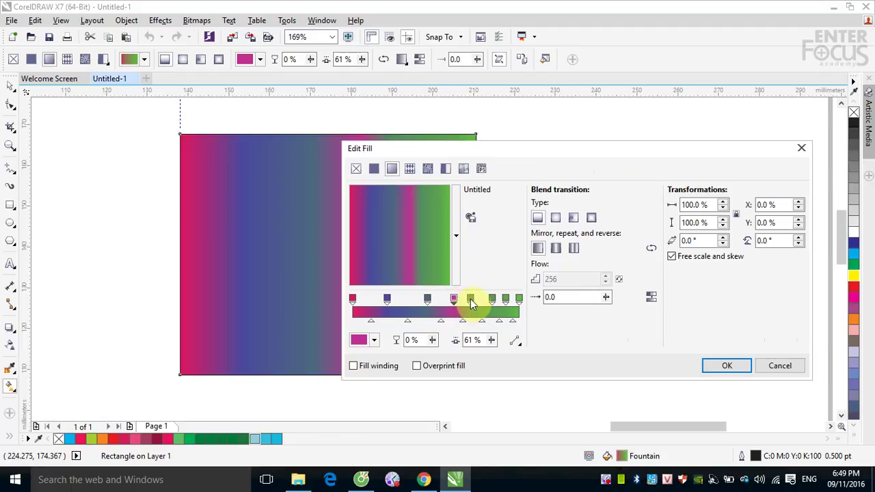
drag(470, 299, 389, 299)
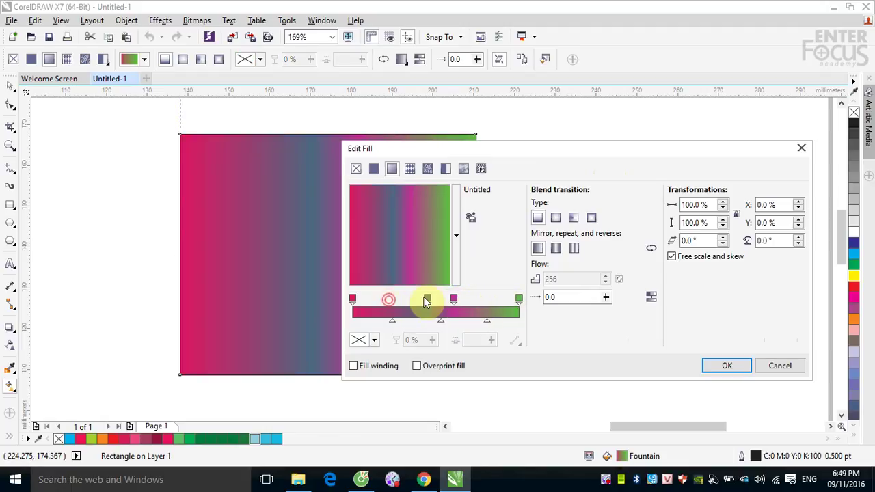
click(428, 298)
double_click(429, 298)
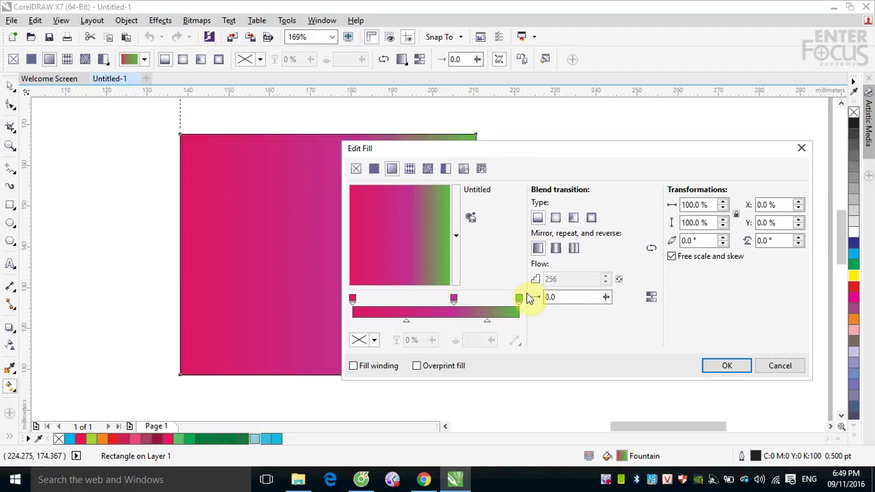
Step: Move the magenta node to the 50% position, and add and remove a trial node at about 78%
click(452, 303)
drag(452, 299, 435, 299)
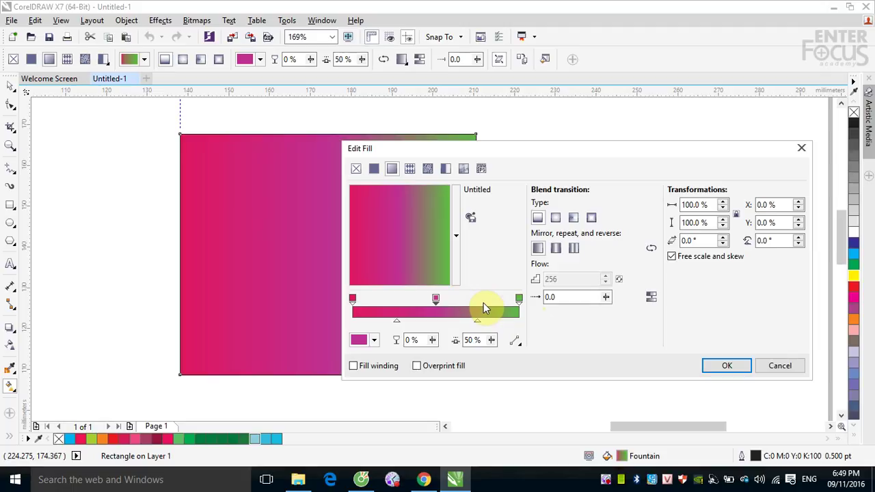
double_click(483, 302)
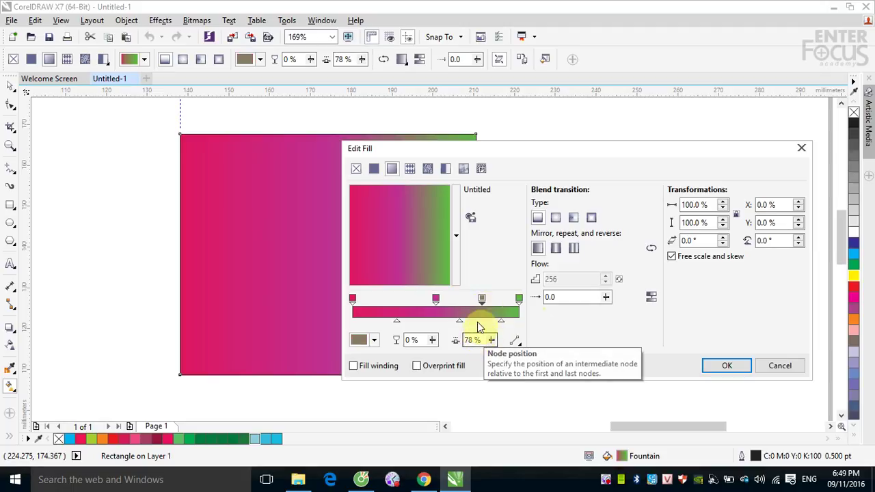
double_click(481, 299)
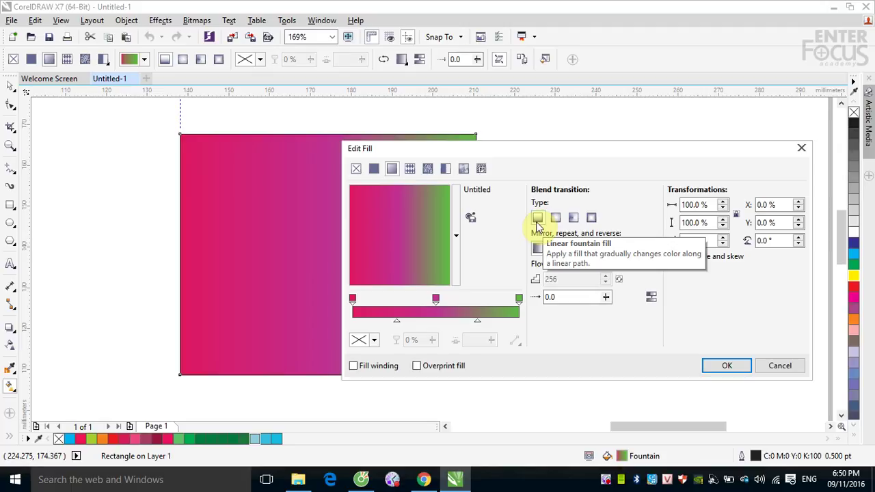
Step: Try the elliptical fountain fill type on the rectangle, keeping the fill dialog clear of the artwork
click(547, 159)
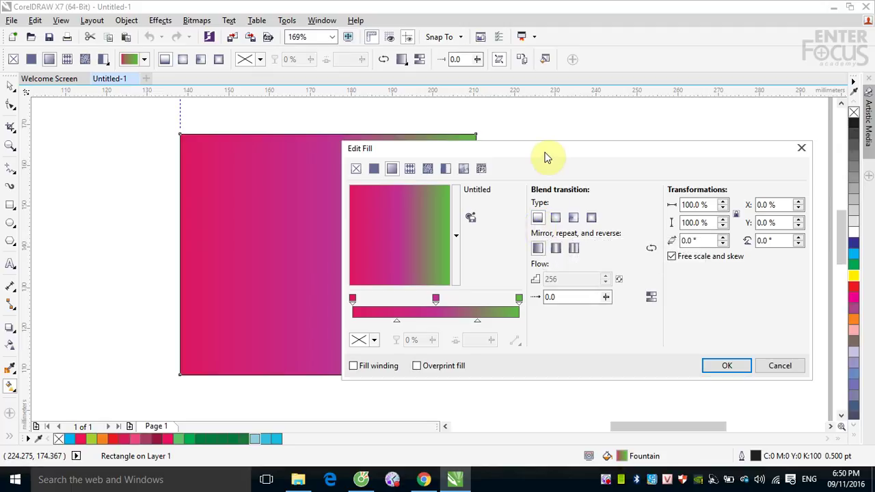
drag(547, 157, 713, 141)
click(206, 144)
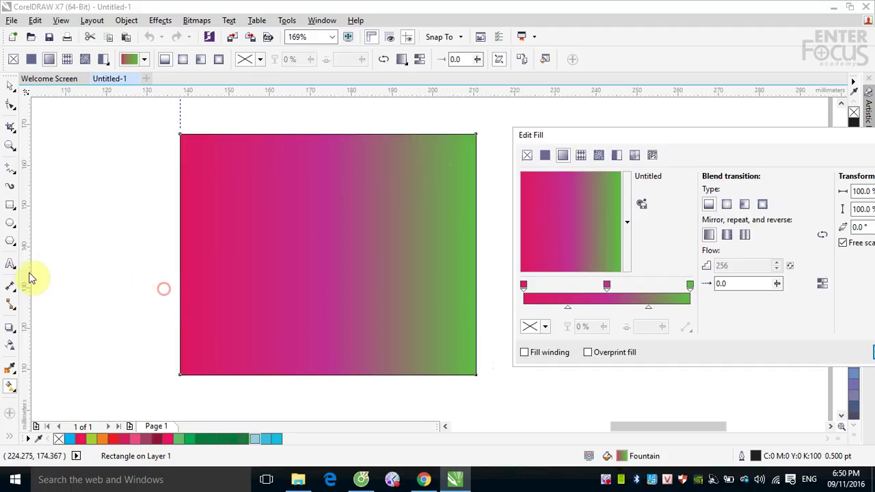
drag(698, 135, 613, 145)
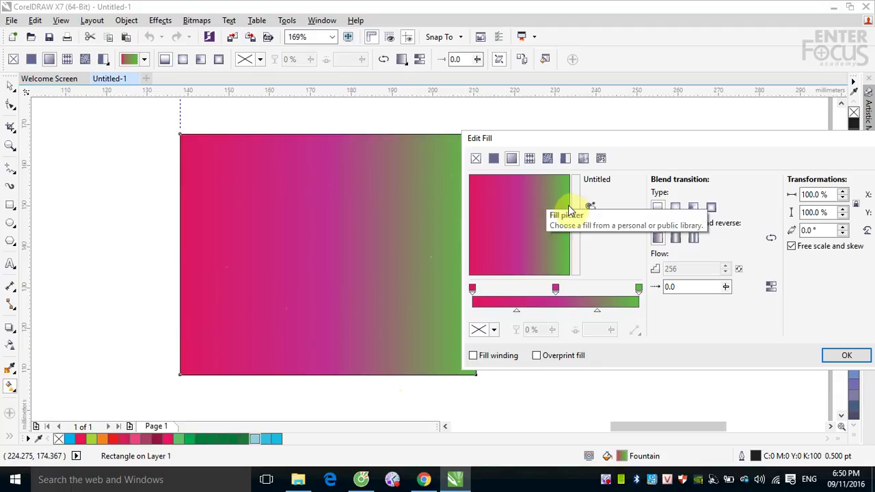
drag(599, 139, 482, 116)
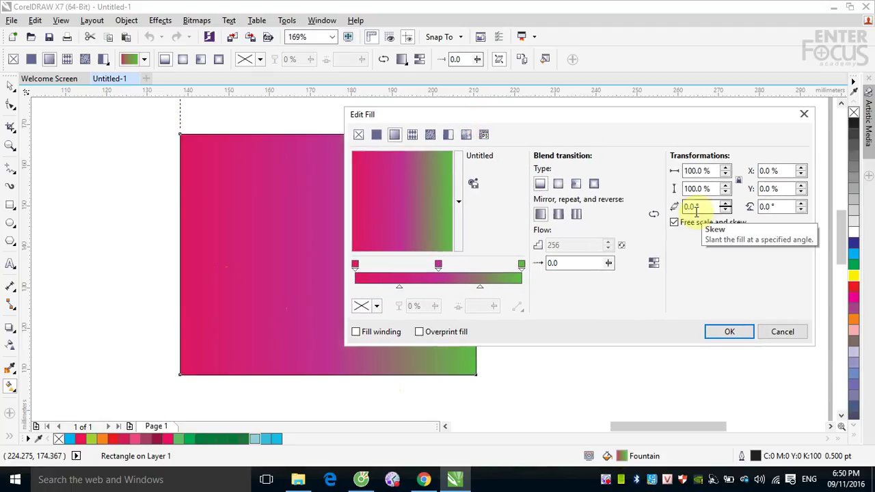
click(557, 186)
drag(498, 121, 639, 134)
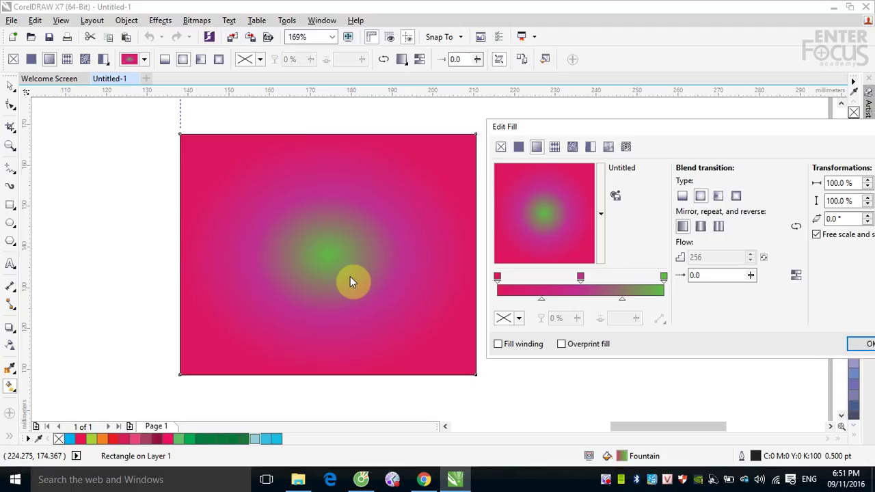
Step: Try the conical and rectangular fountain fill types on the rectangle
click(717, 197)
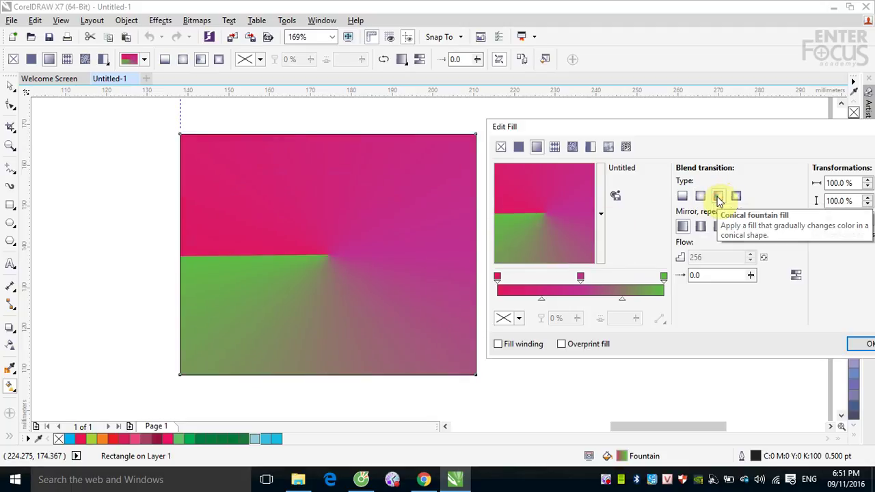
drag(651, 130, 572, 119)
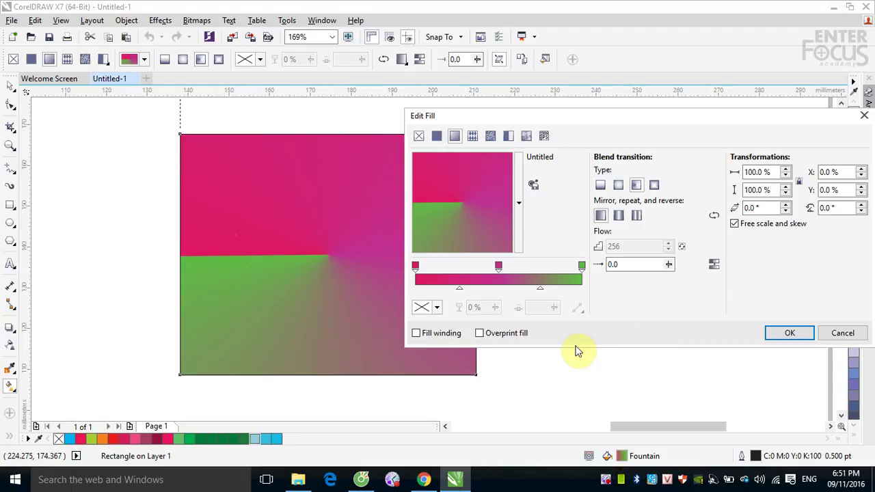
click(654, 186)
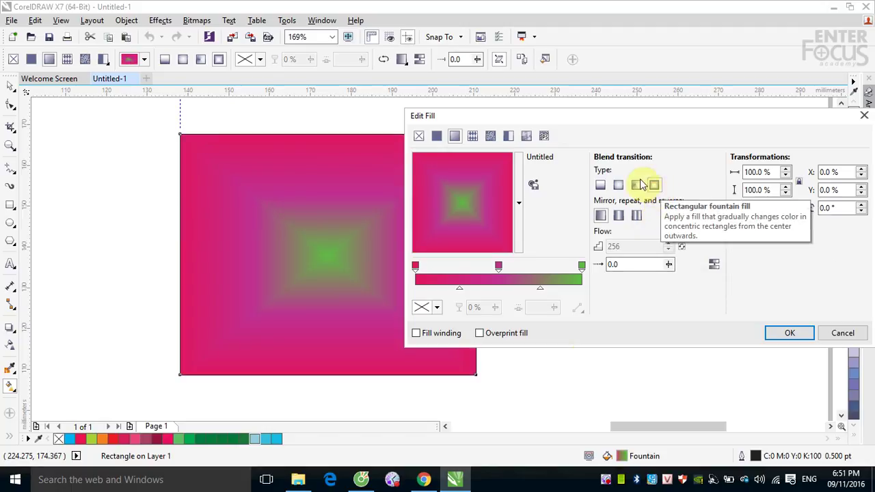
drag(599, 125, 682, 149)
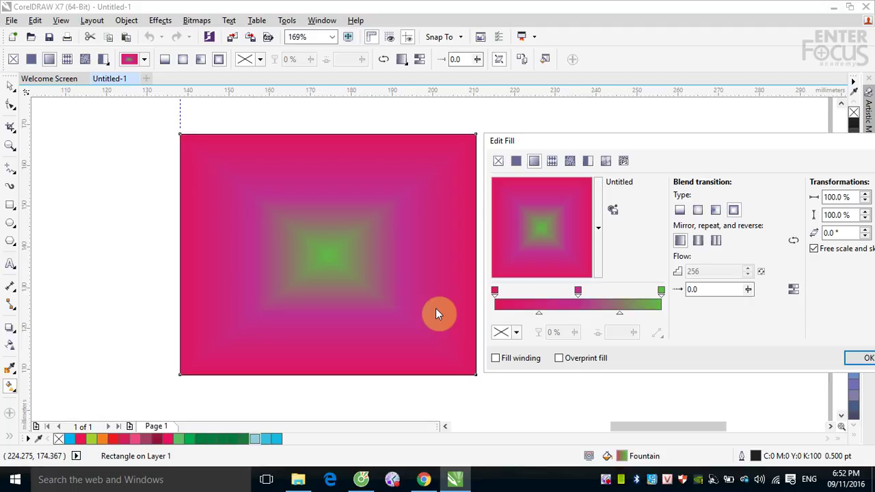
drag(623, 140, 508, 118)
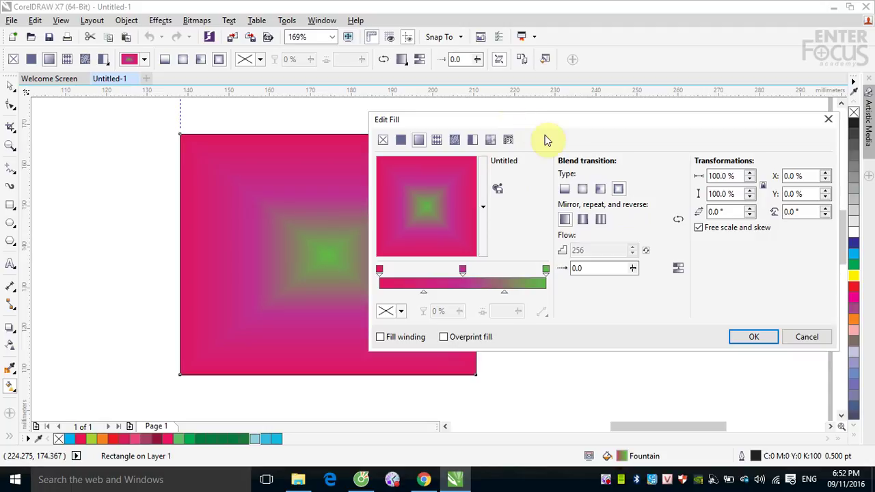
Step: Switch the fountain fill back to the linear type and apply it to the rectangle
click(565, 189)
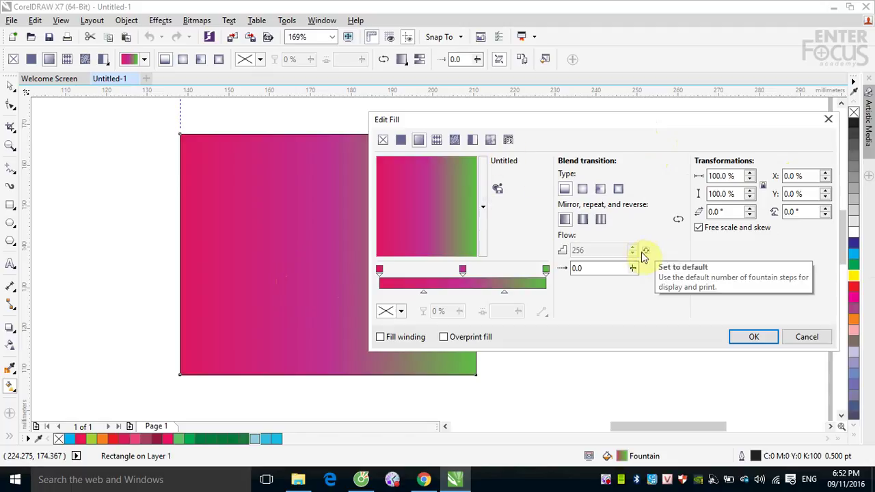
click(754, 337)
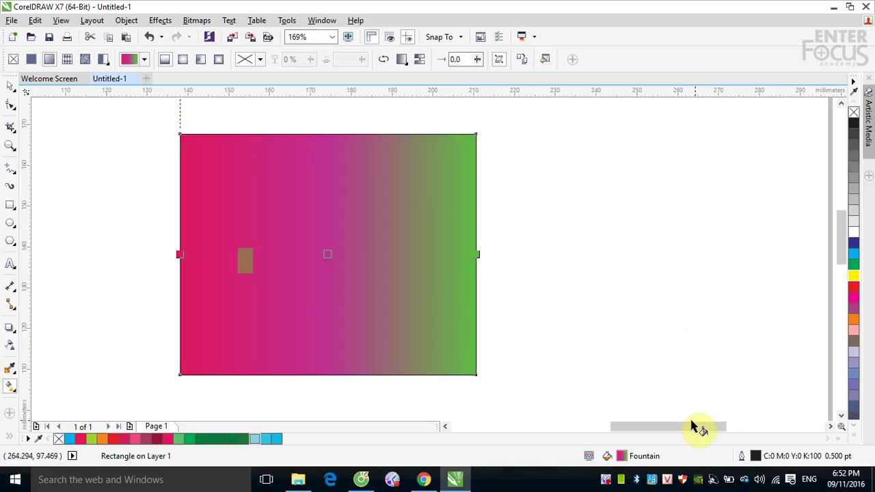
Step: Reopen the rectangle's fill settings beside the artwork and set the fountain fill's rotation to 15°
drag(686, 424, 705, 425)
click(544, 59)
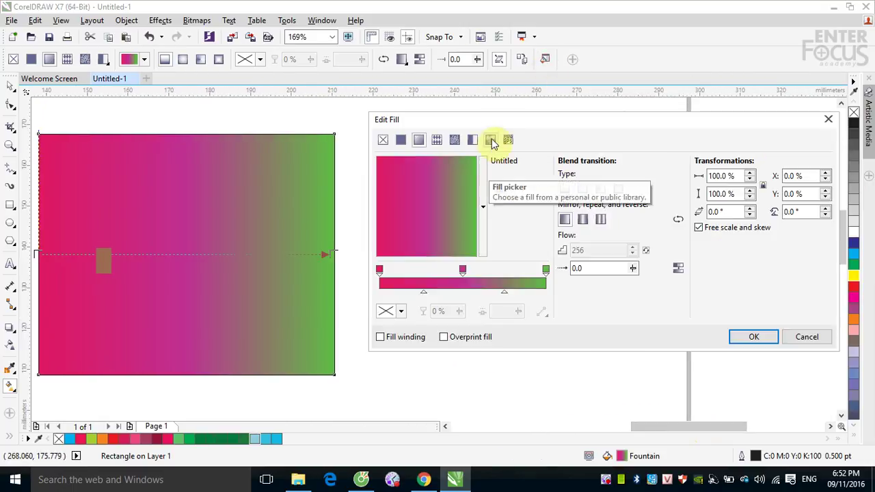
drag(496, 117, 475, 142)
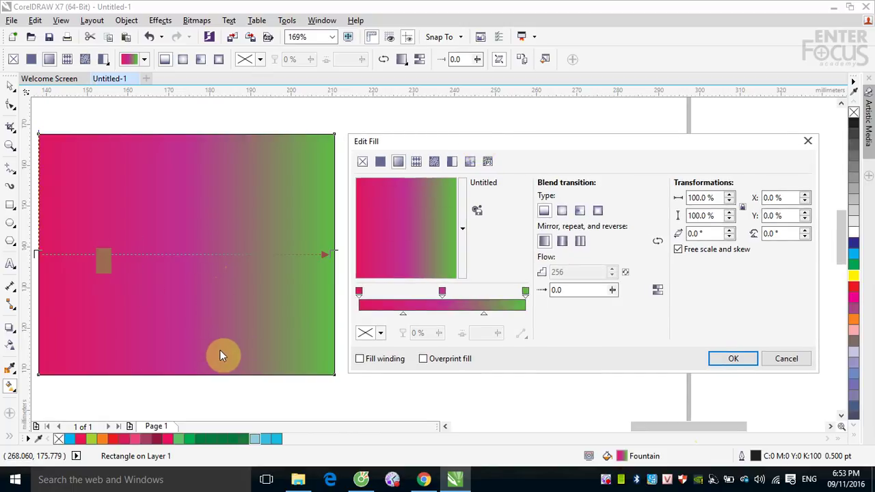
click(781, 234)
double_click(781, 234)
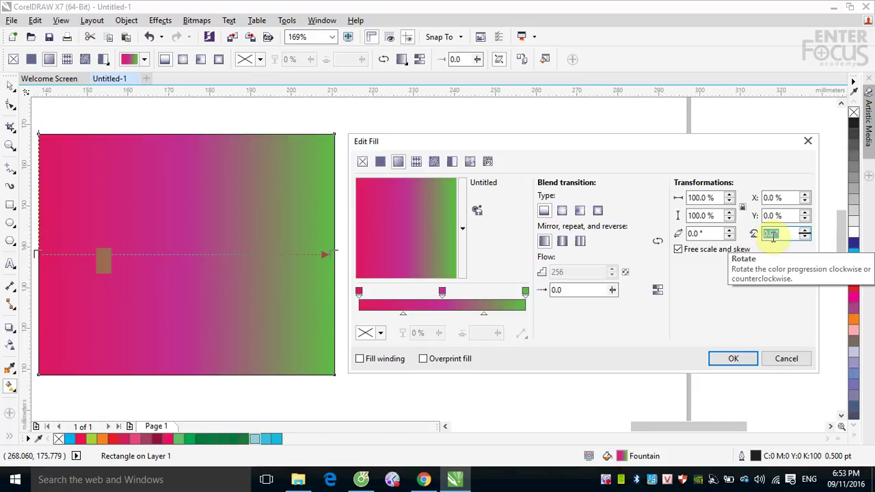
text(15)
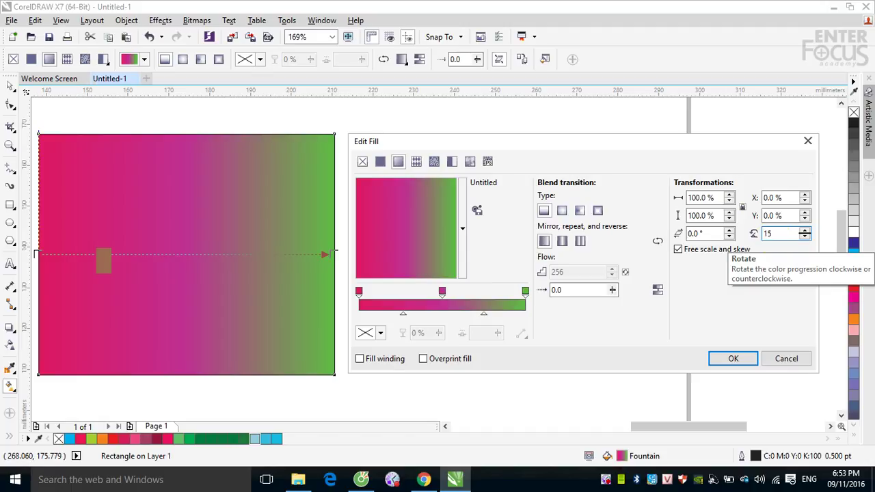
click(772, 216)
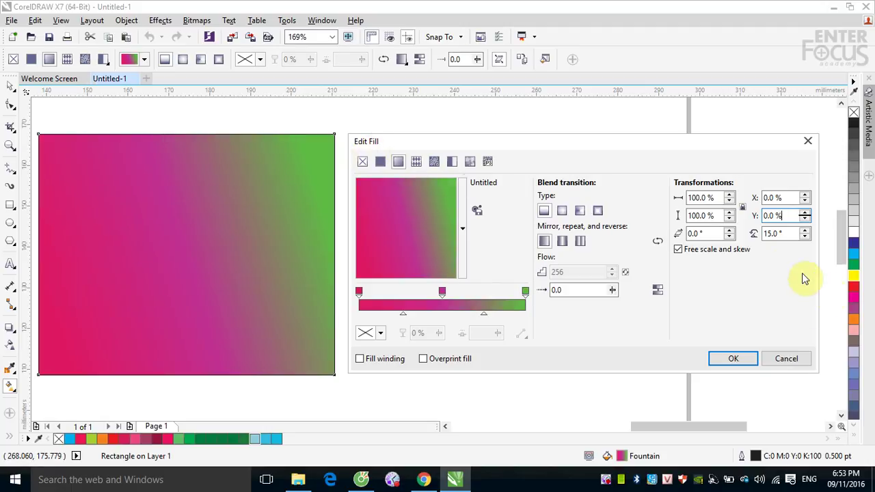
Step: Set the fountain fill's rotation to 45° and its vertical offset to 5%
click(776, 233)
text(45)
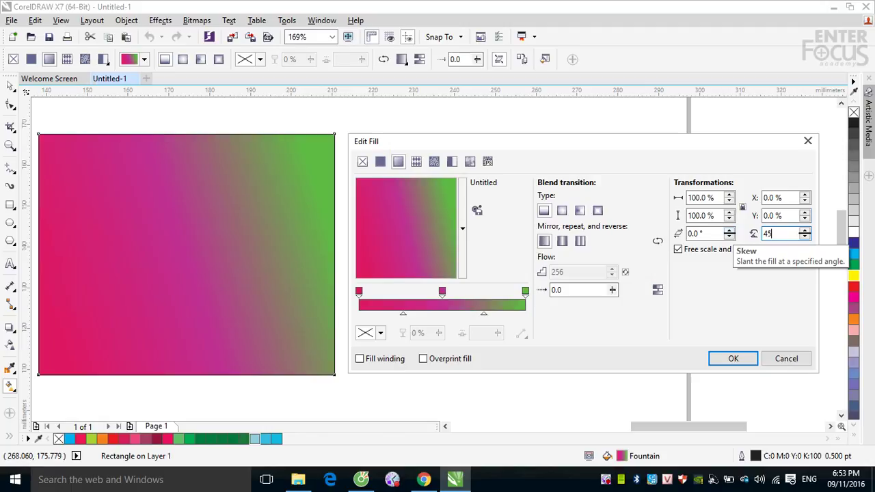
click(780, 214)
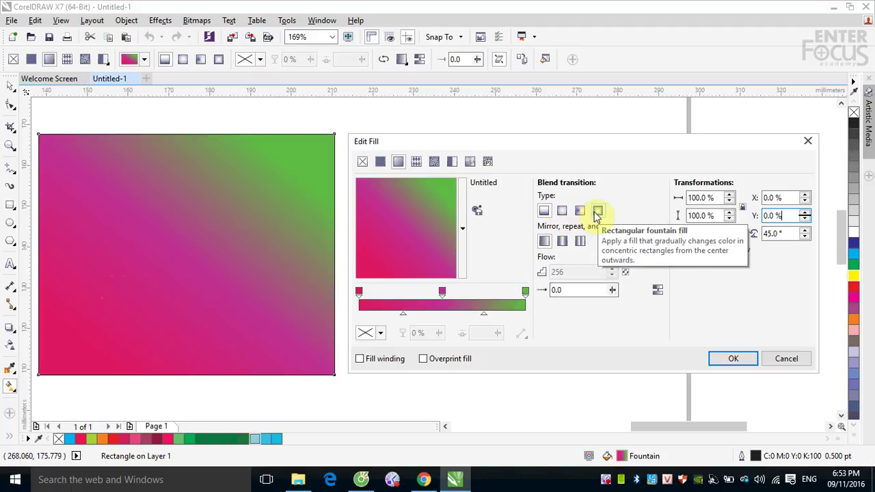
click(805, 212)
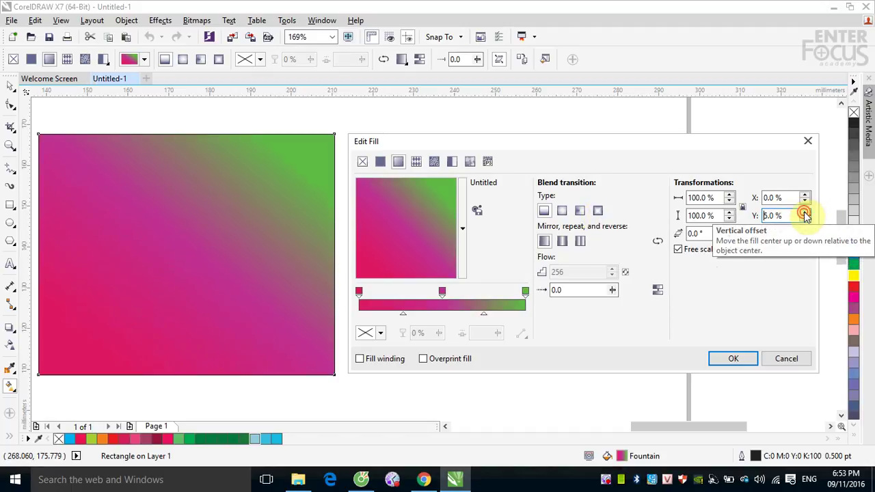
Step: Raise the fountain fill's vertical offset to 23%
click(804, 213)
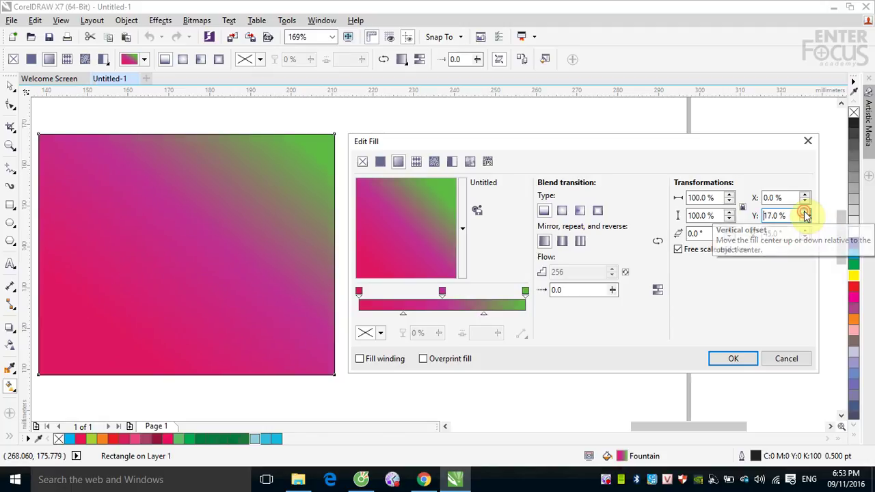
click(804, 212)
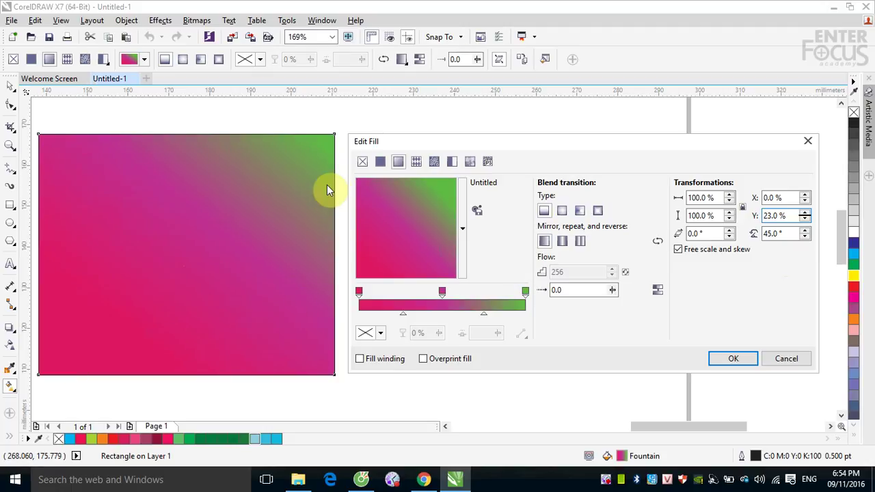
Step: Reset the fountain fill's vertical offset to 0% and its rotation to 0°
double_click(776, 216)
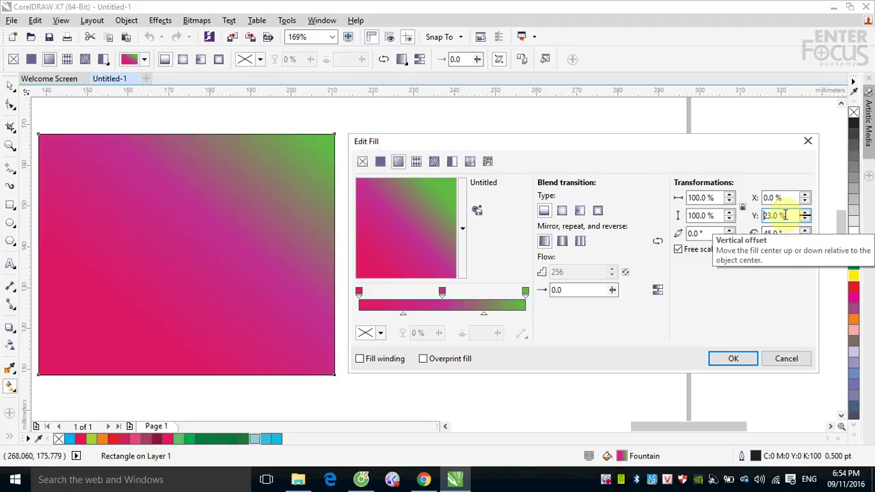
text(0)
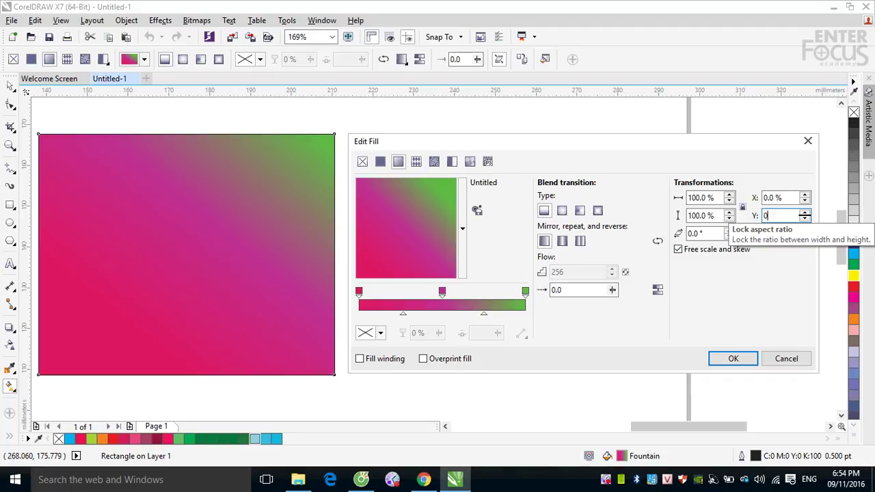
click(797, 197)
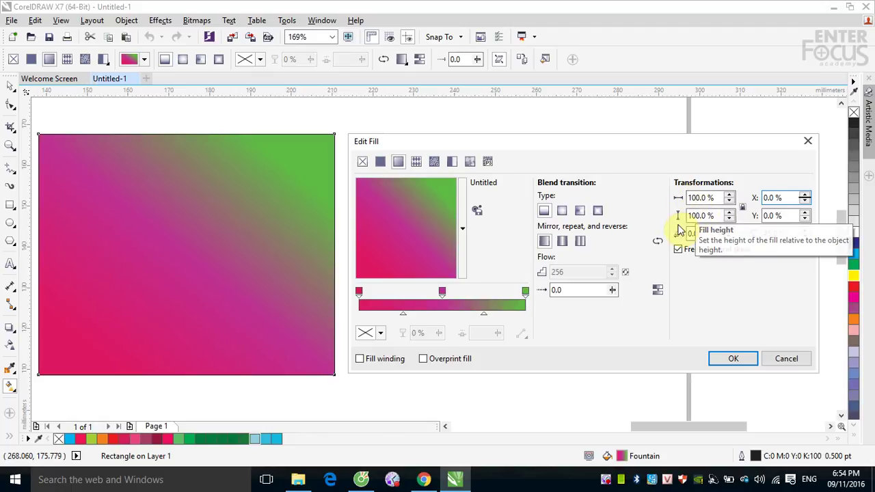
double_click(695, 199)
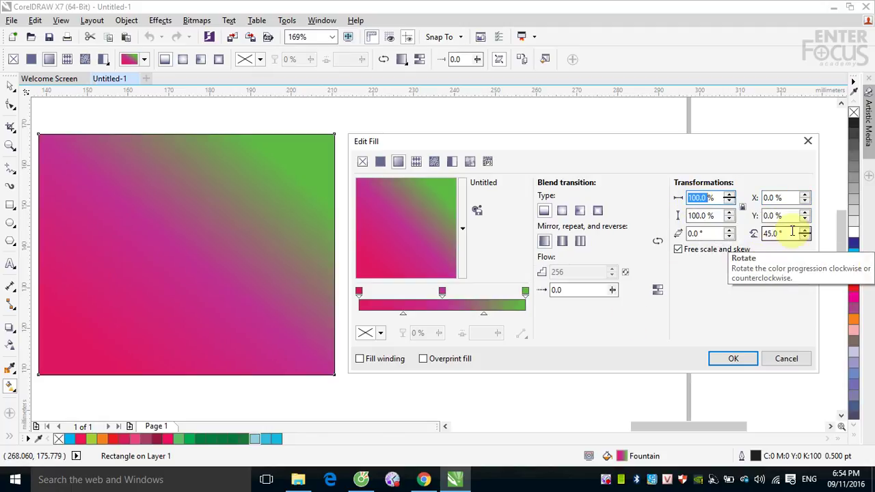
double_click(786, 233)
text(0)
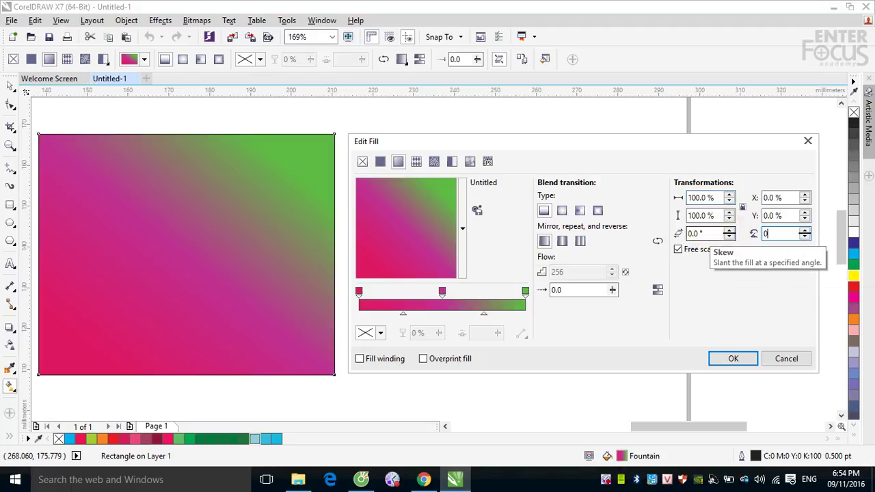
click(769, 216)
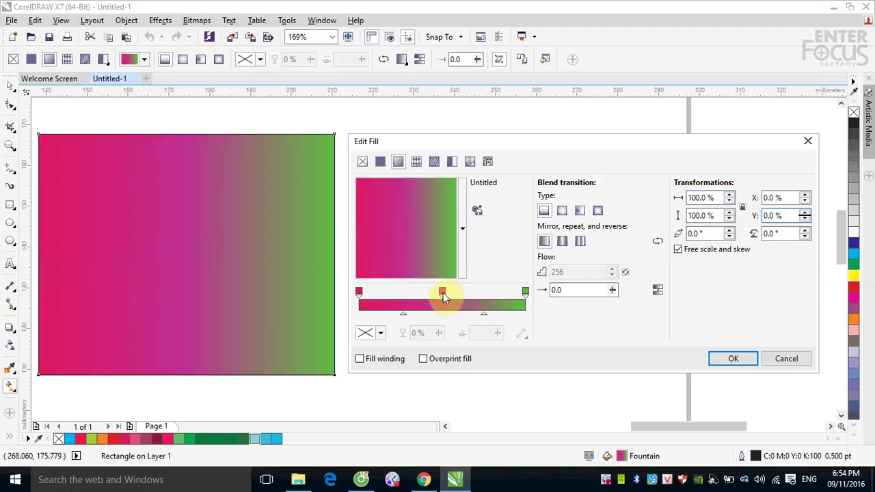
Step: Delete the gradient's middle color node and recolor its start node red with CMYK values 0, 100, 100, 0
drag(443, 292, 376, 291)
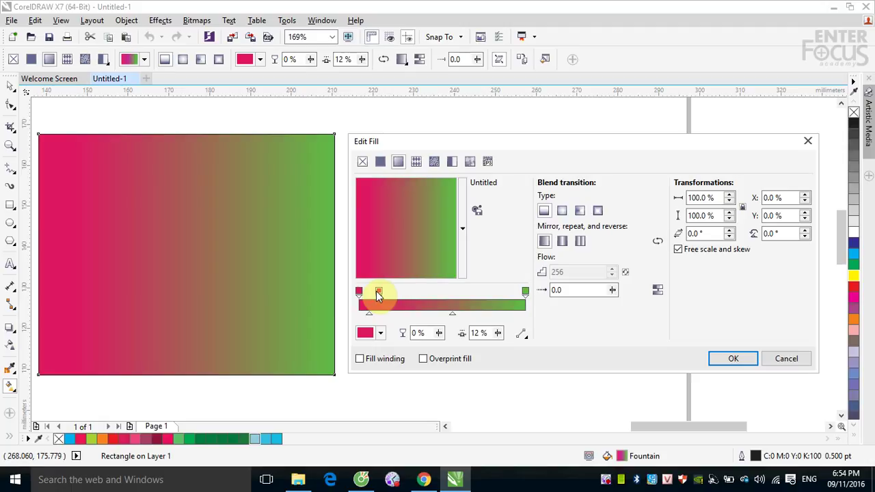
double_click(378, 291)
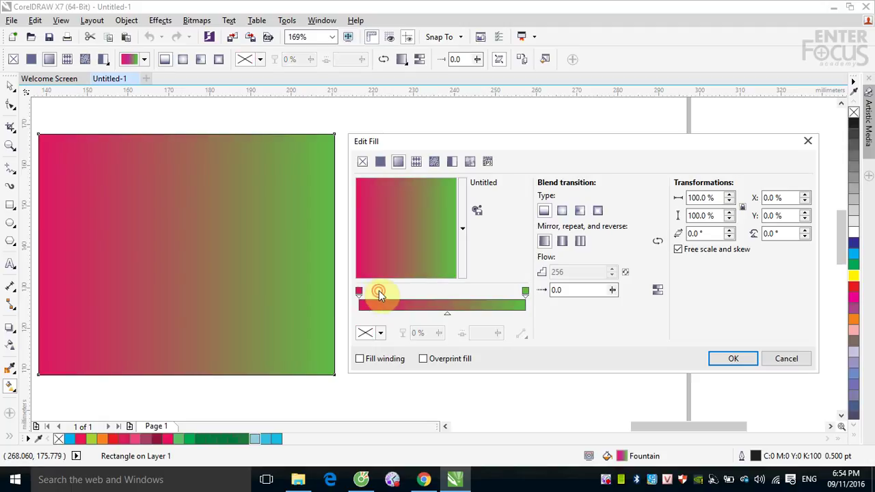
click(359, 289)
click(382, 334)
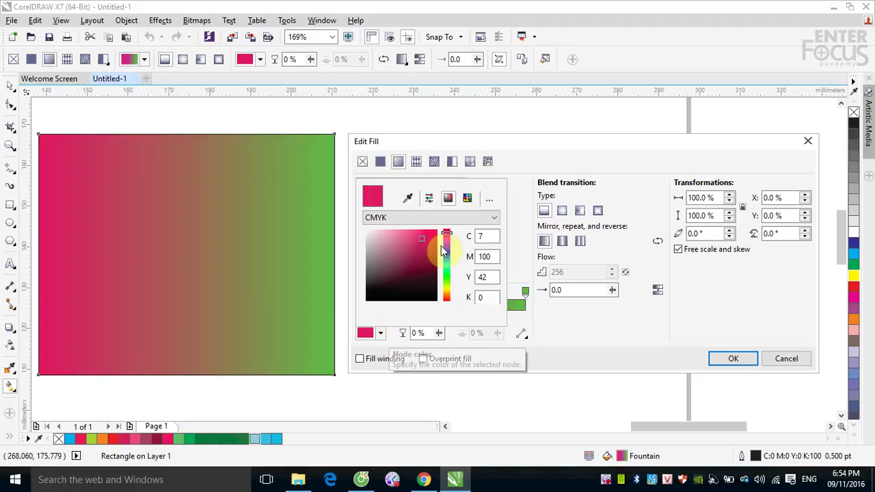
mouse_move(445, 248)
mouse_down()
mouse_move(446, 230)
mouse_move(425, 235)
mouse_move(435, 232)
mouse_up()
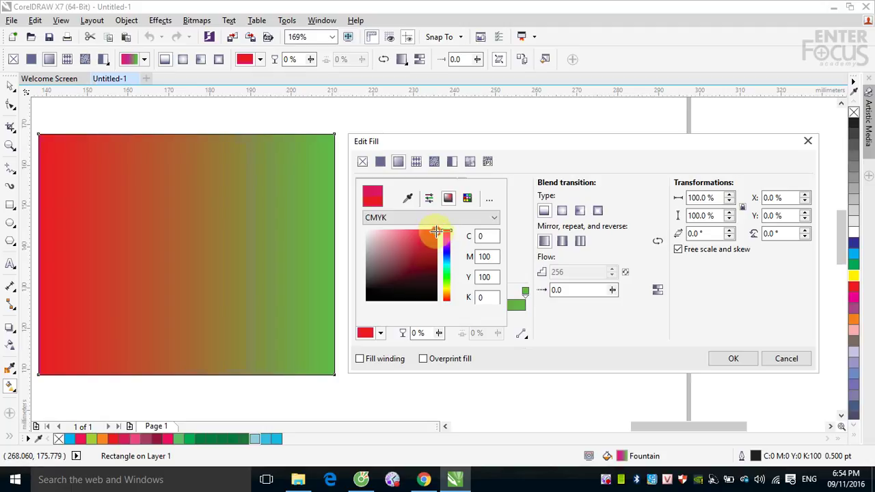
click(610, 156)
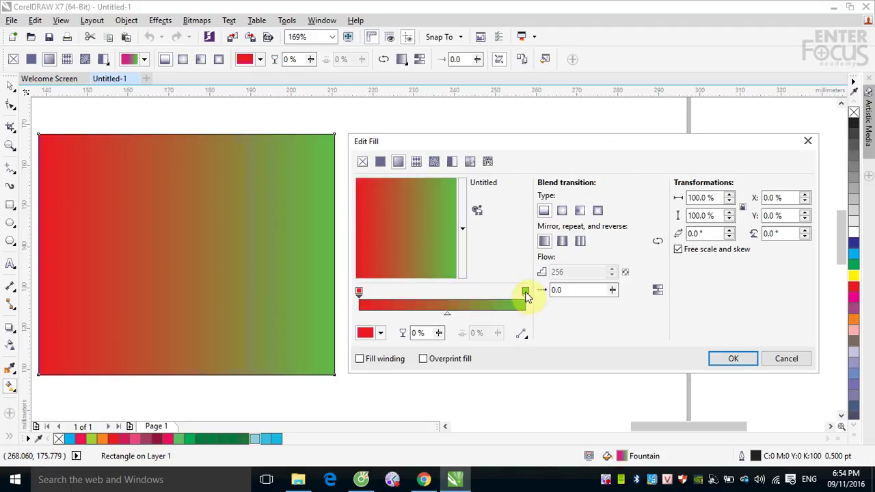
Step: Recolor the gradient's green end node to bright yellow
click(524, 292)
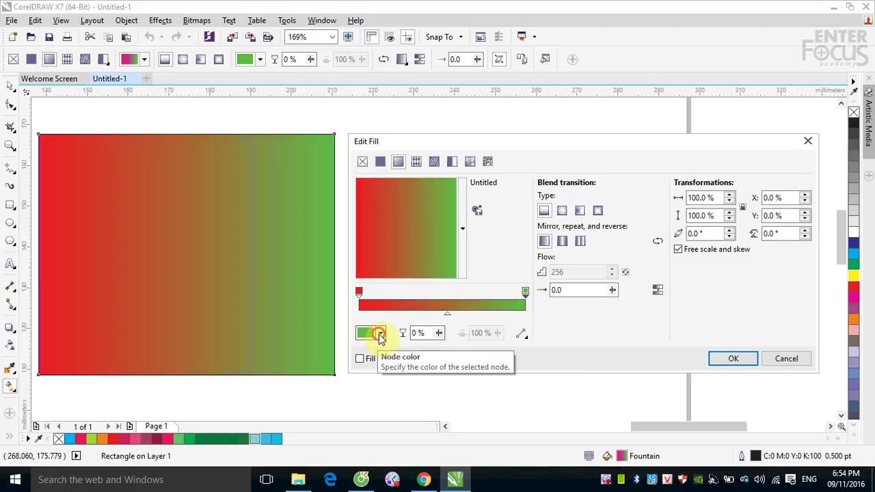
click(380, 333)
drag(449, 284, 447, 293)
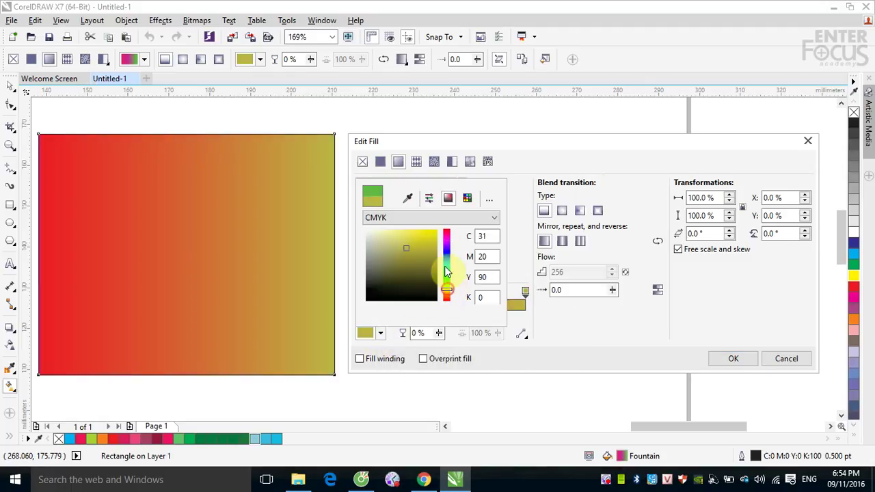
click(434, 233)
click(696, 334)
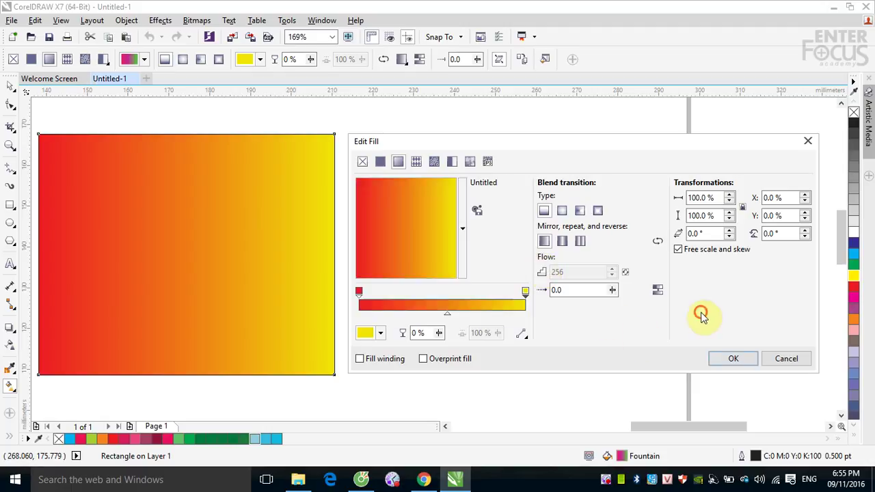
Step: Set the fountain fill's width and height to 200%
click(689, 198)
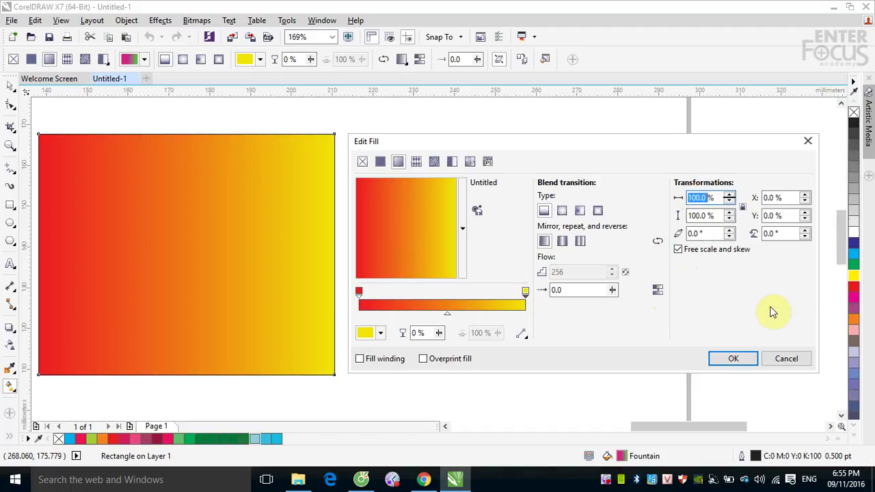
text(200)
click(696, 216)
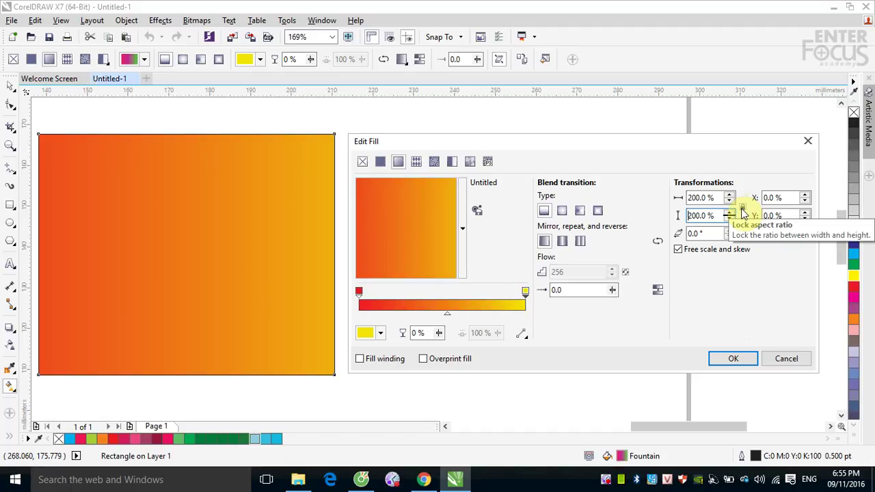
Step: Skew the fountain fill by 45°
click(691, 234)
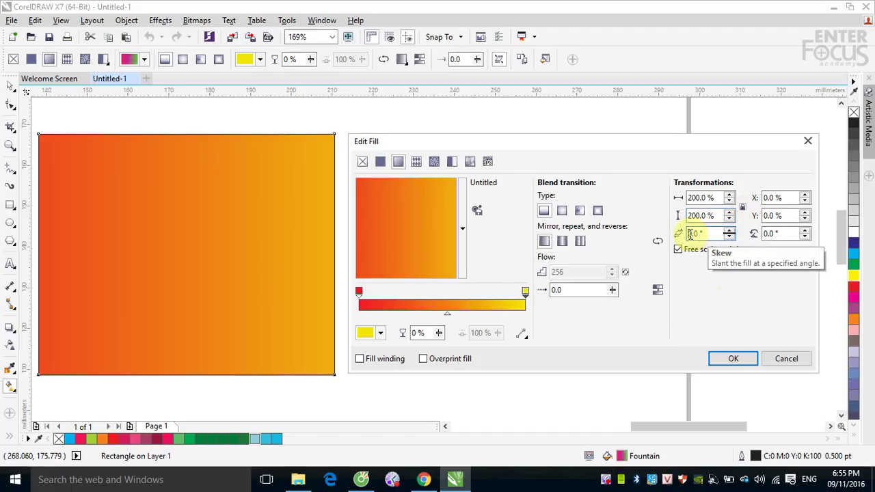
double_click(692, 234)
text(45)
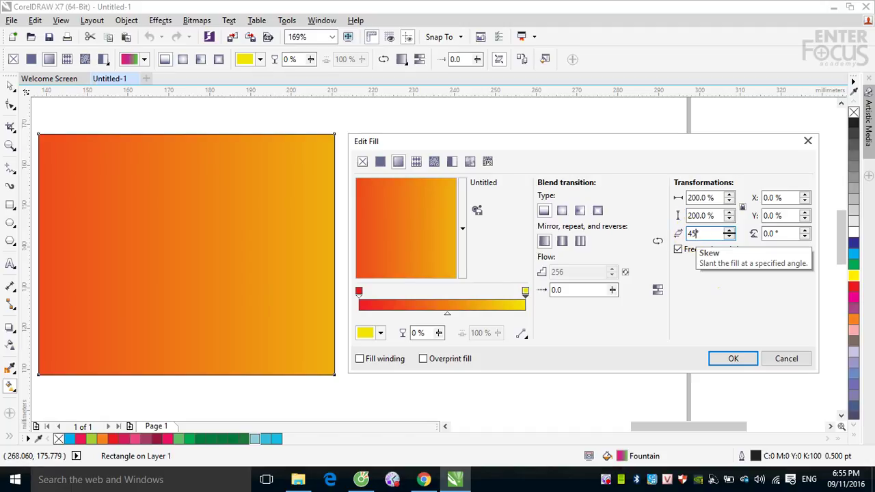
click(770, 233)
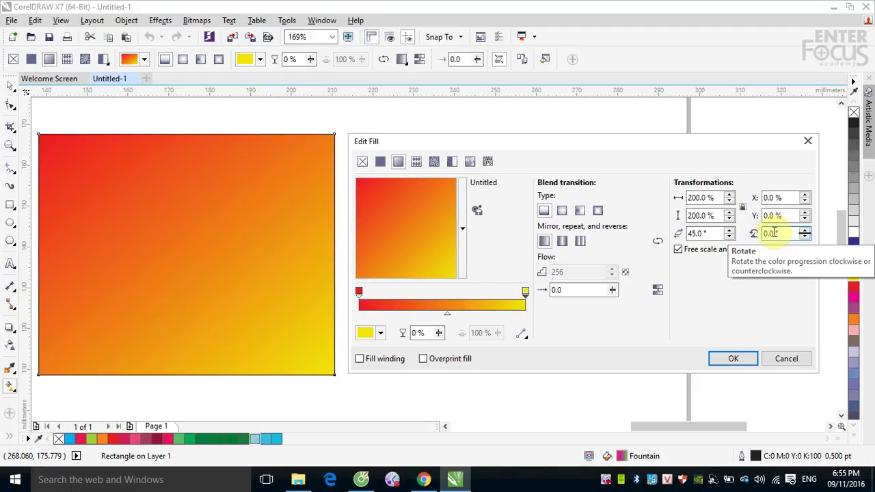
Step: Reset the fountain fill's skew angle to 0°
double_click(696, 233)
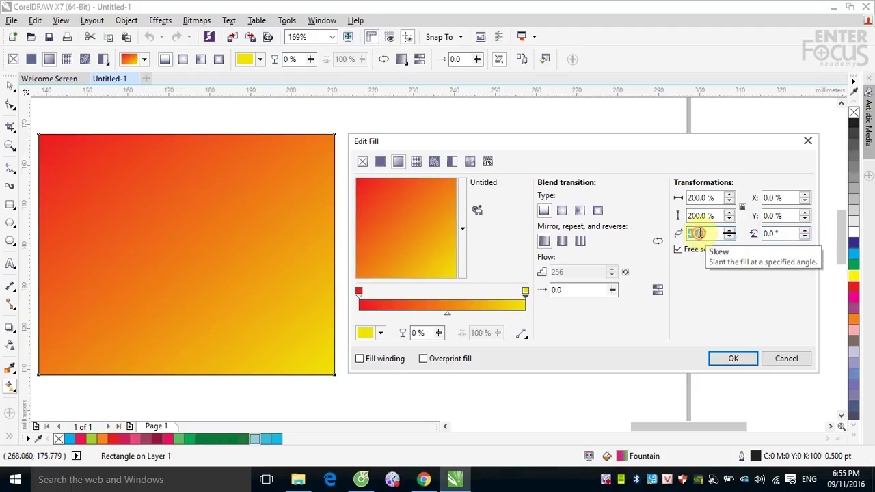
text(0)
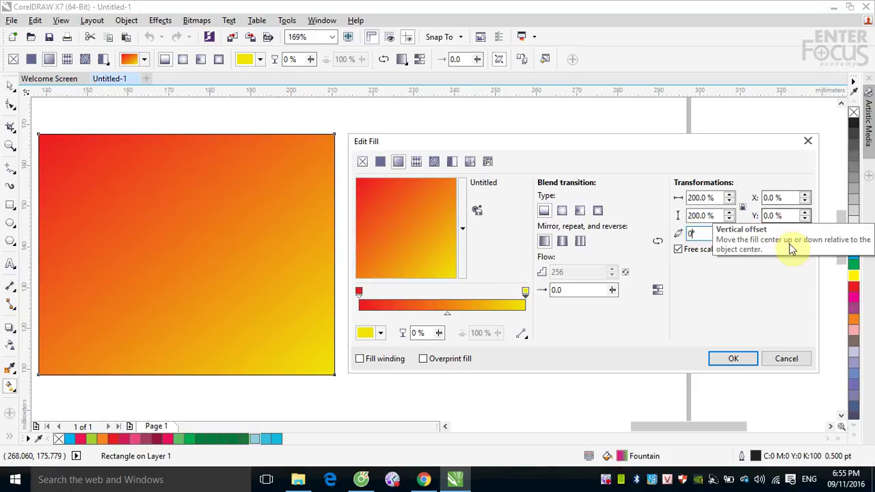
click(754, 290)
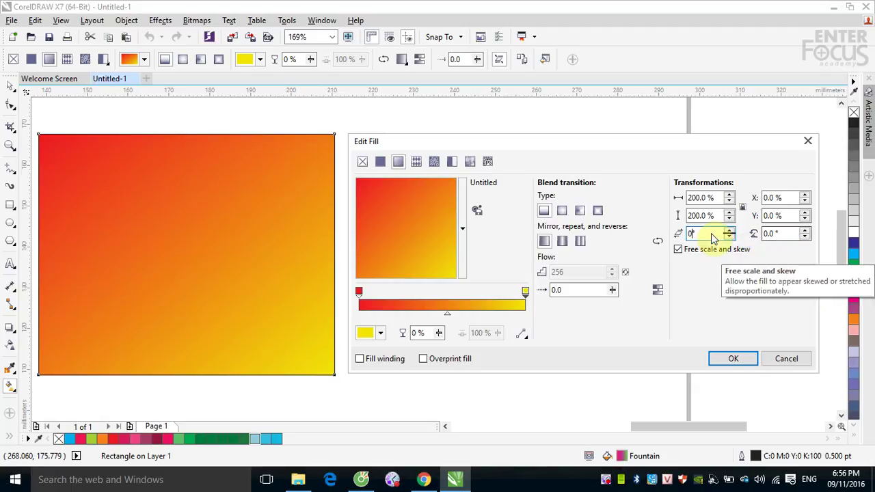
Step: Set the fountain fill's height and width back to 100%
click(697, 216)
double_click(696, 216)
text(1)
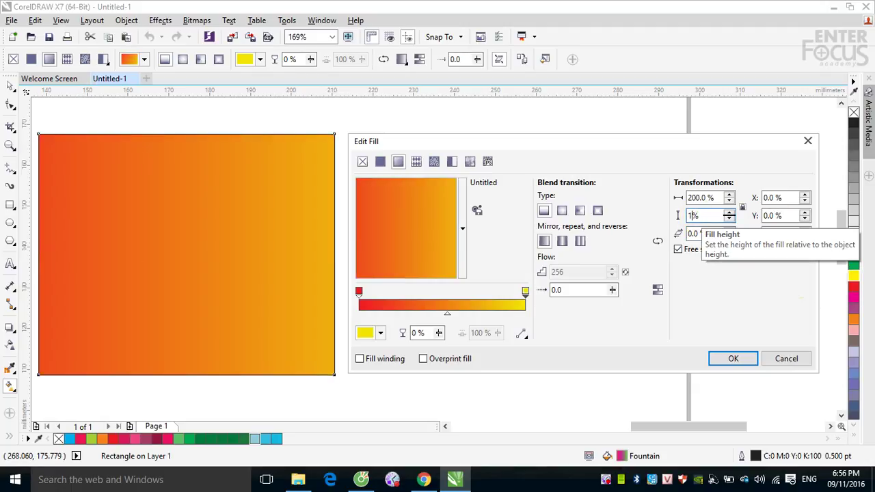
text(00)
double_click(696, 198)
text(100)
key(Return)
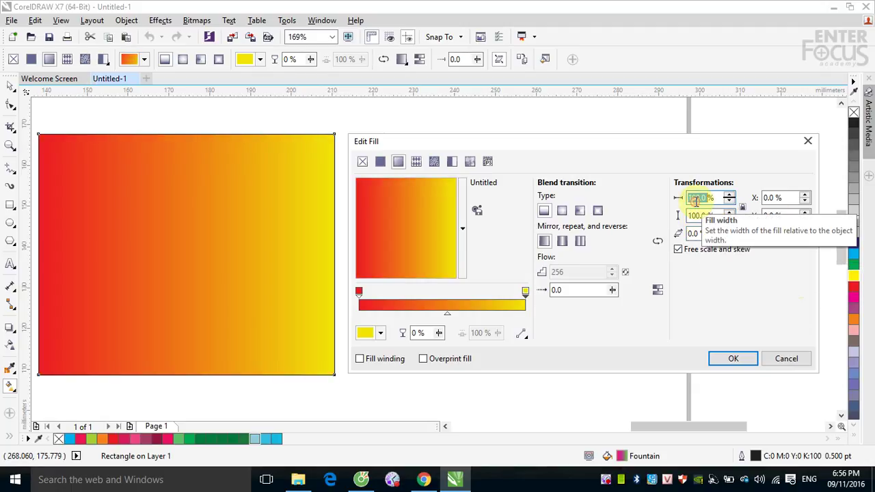
text(100%)
click(721, 295)
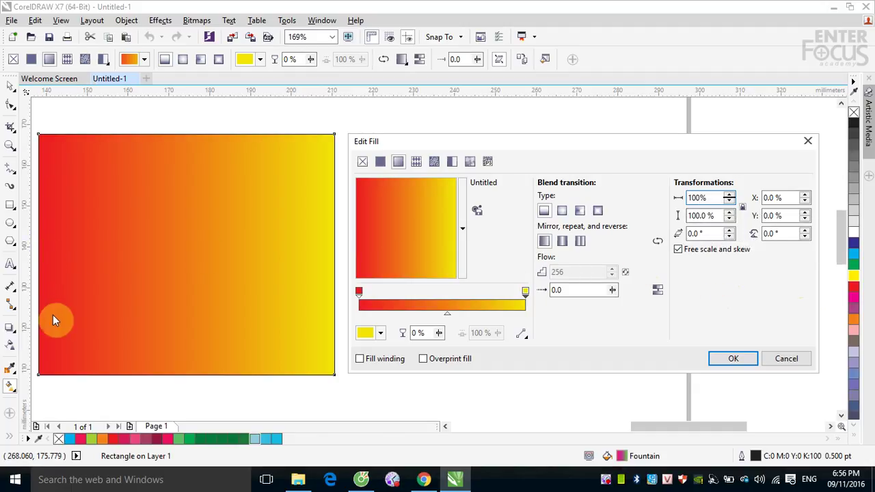
Step: Reverse the gradient's color direction and switch it back to red-to-yellow
click(657, 242)
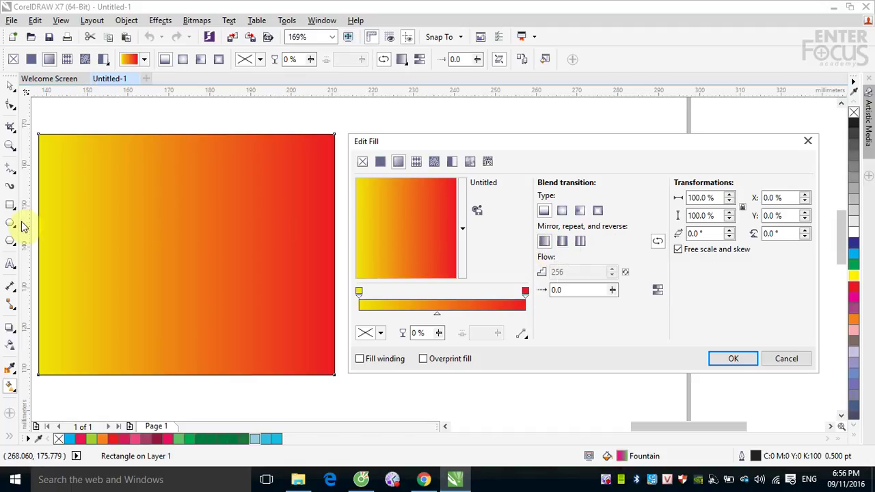
click(656, 241)
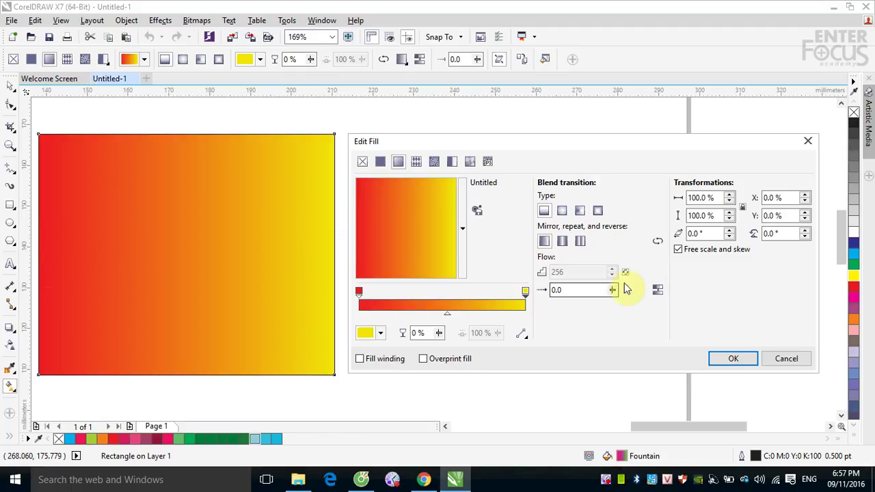
Step: Set the fountain fill to repeat and apply it to the rectangle
click(563, 245)
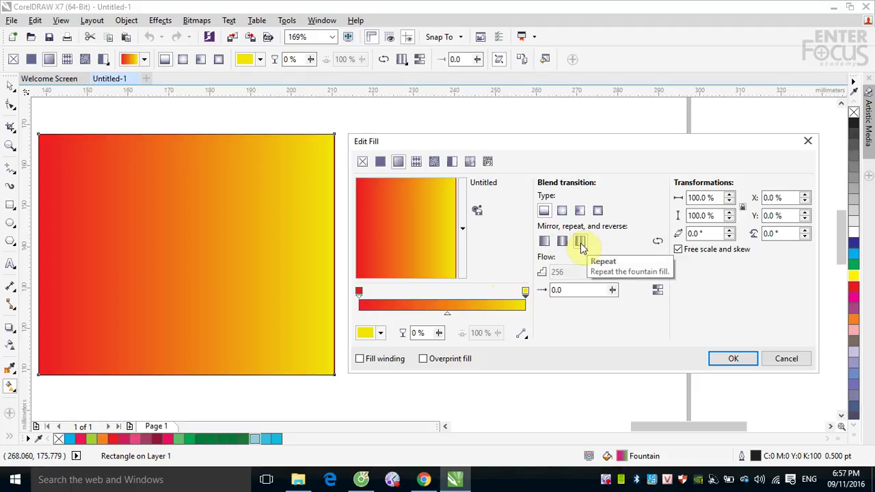
click(742, 356)
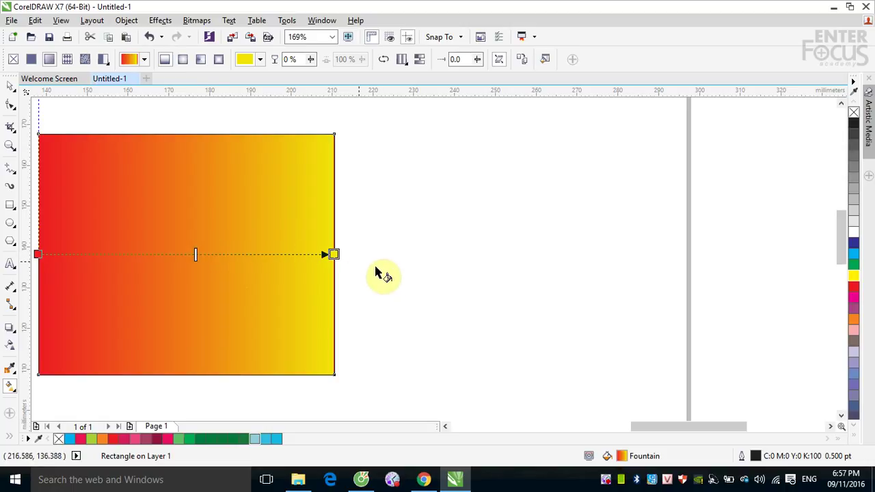
Step: Set the transparency of the fountain fill's yellow end node to 50% and apply it to the rectangle
scroll(386, 279, down, 3)
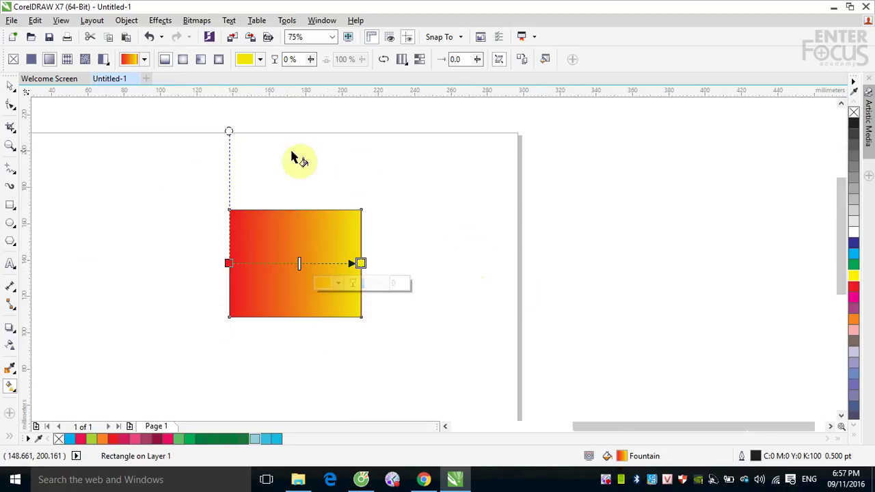
click(544, 61)
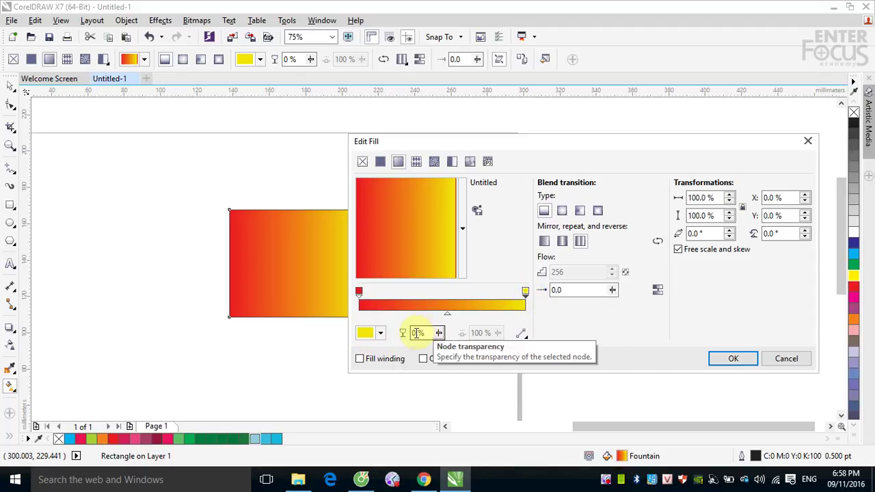
double_click(417, 333)
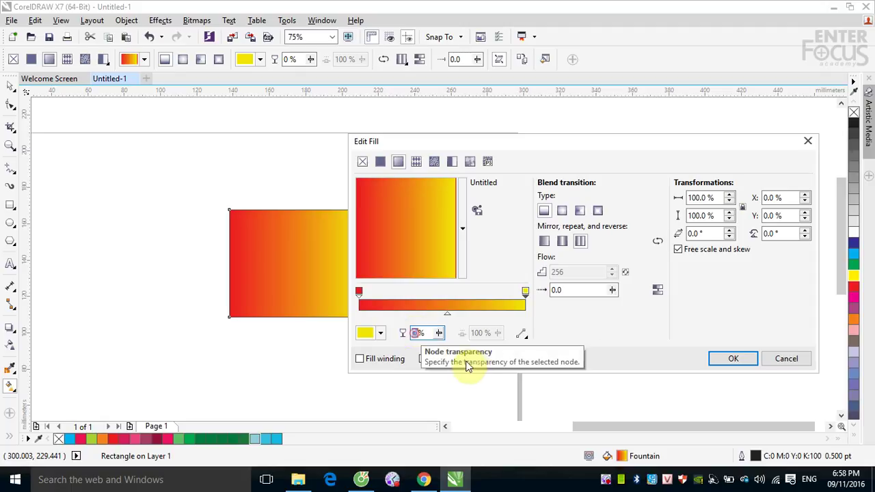
text(50)
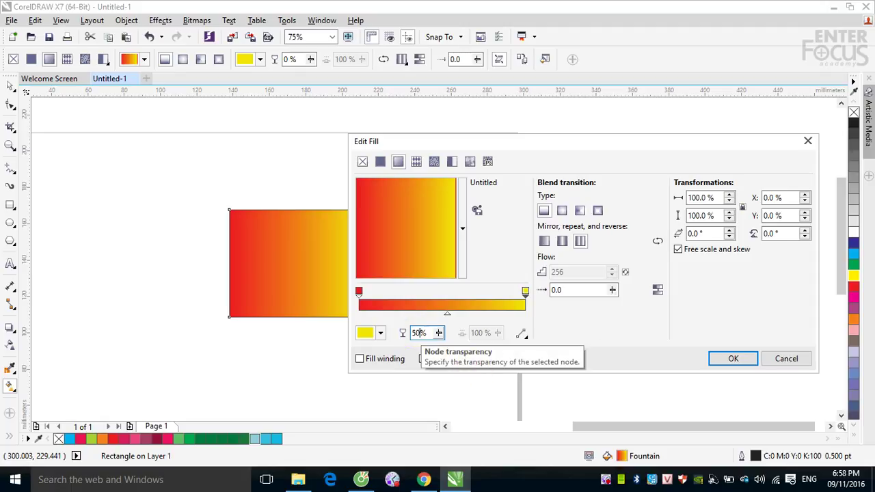
click(585, 333)
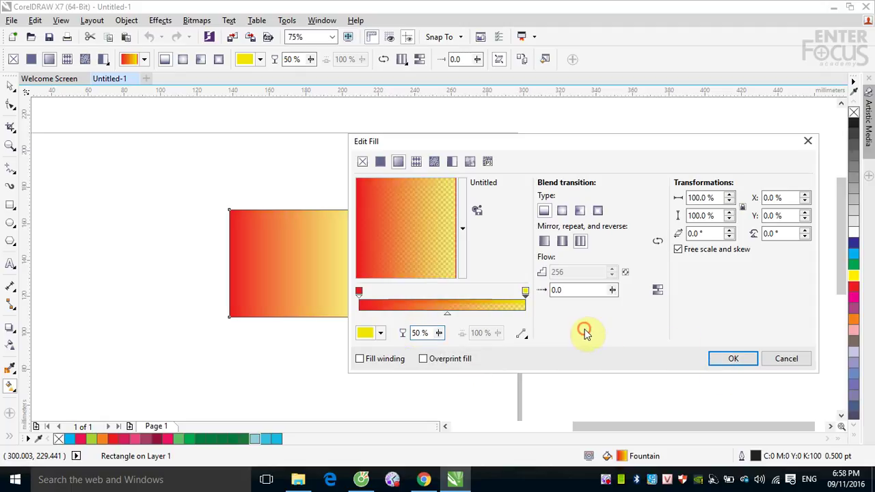
drag(522, 146, 601, 148)
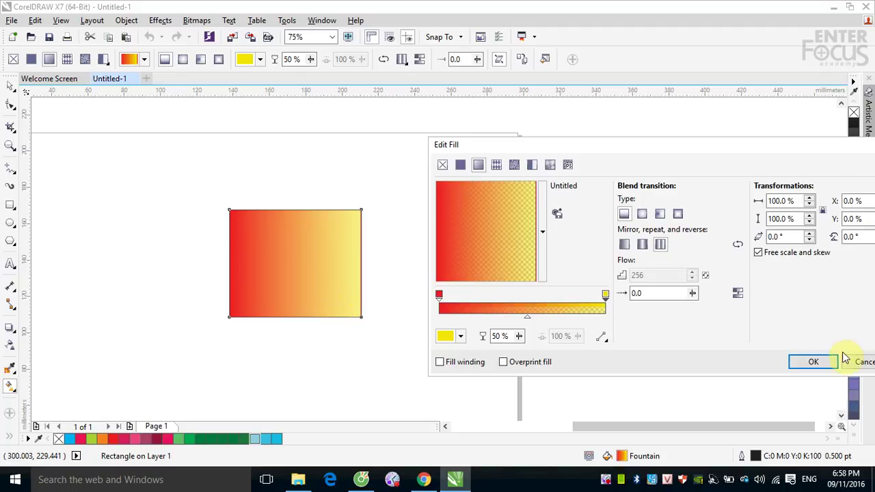
click(811, 361)
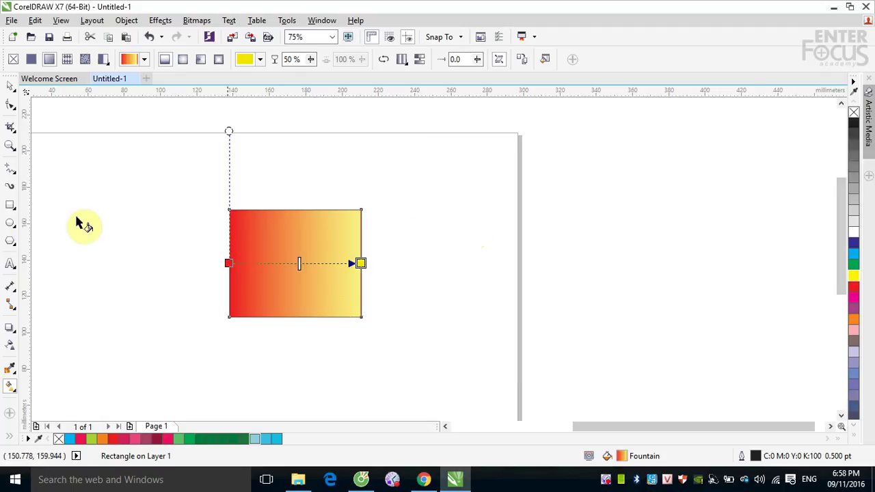
Step: Draw a cyan-filled rectangle about 69 by 83 mm overlapping the gradient rectangle's yellow end and send it to the back
click(11, 204)
drag(319, 185, 447, 336)
click(10, 93)
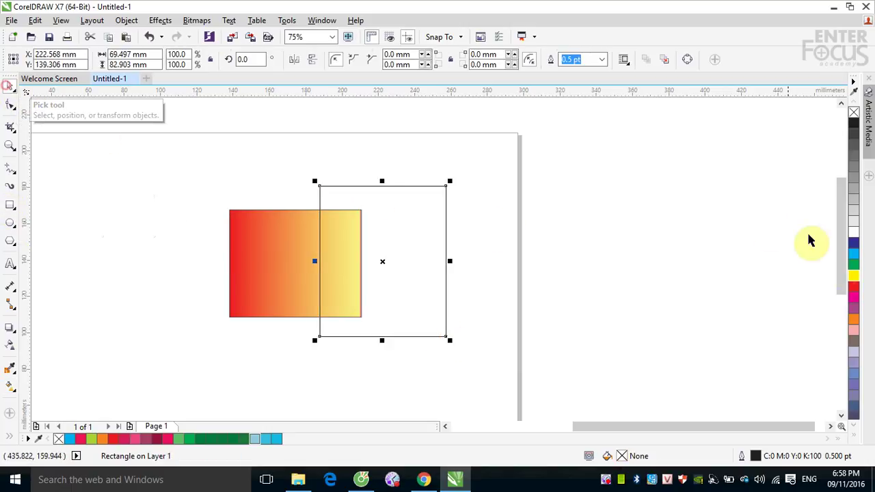
click(852, 254)
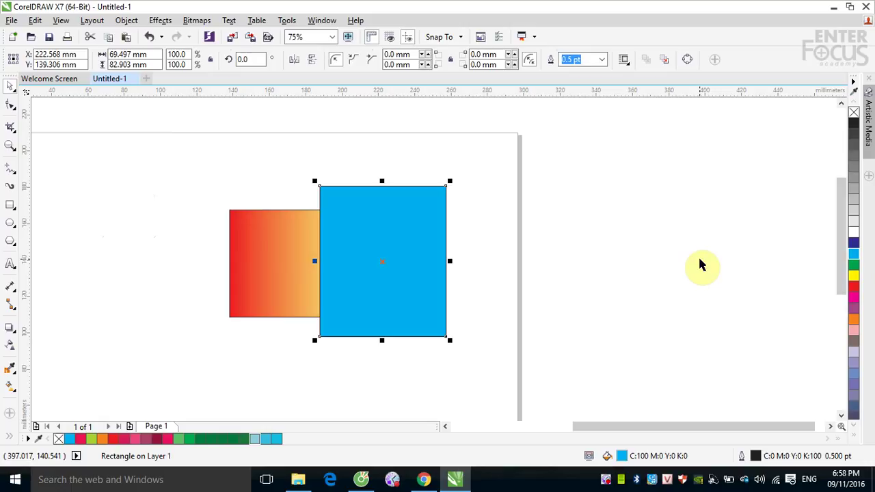
key(shift+Page_Down)
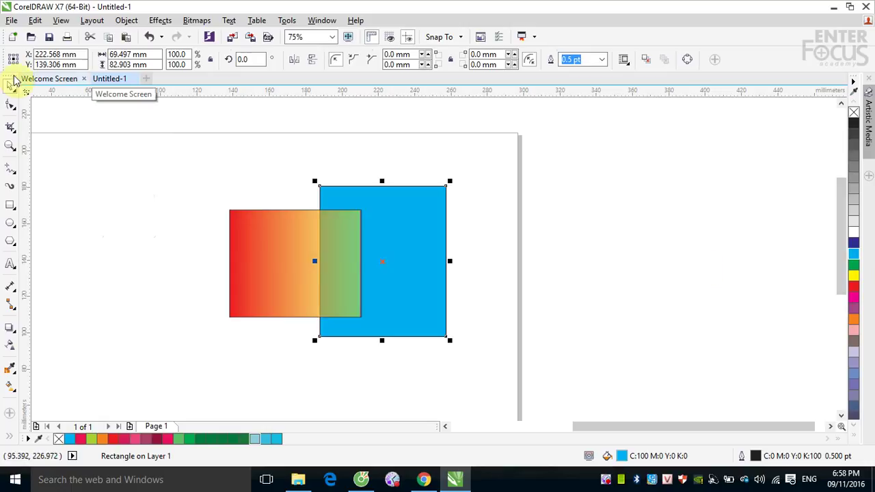
click(587, 160)
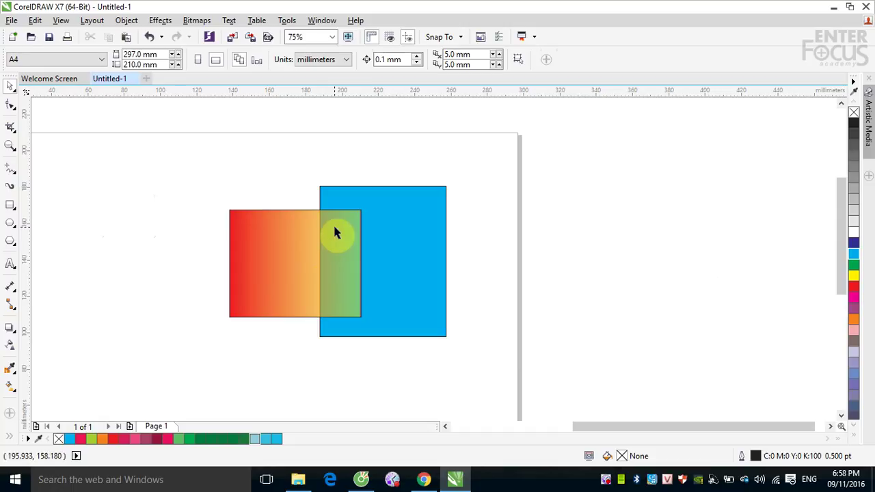
Step: Widen the cyan rectangle to about 139 mm so it extends behind the whole gradient rectangle, and delete it
click(353, 260)
drag(317, 261, 189, 261)
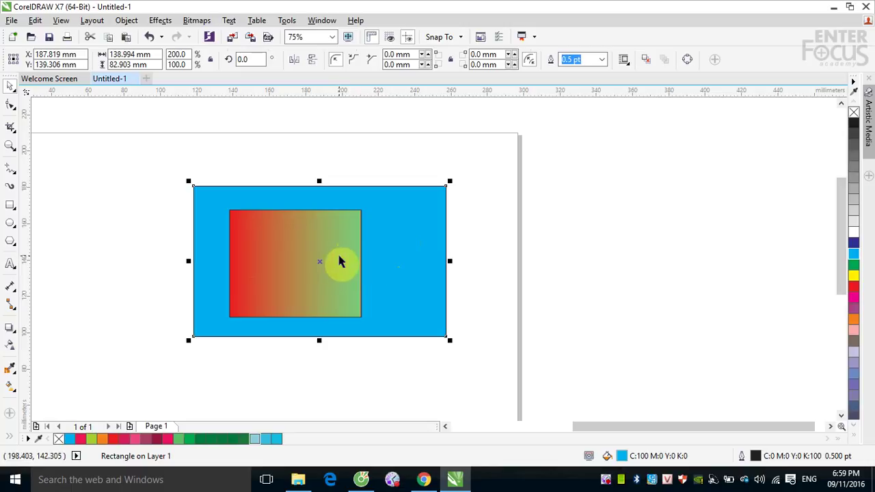
click(580, 277)
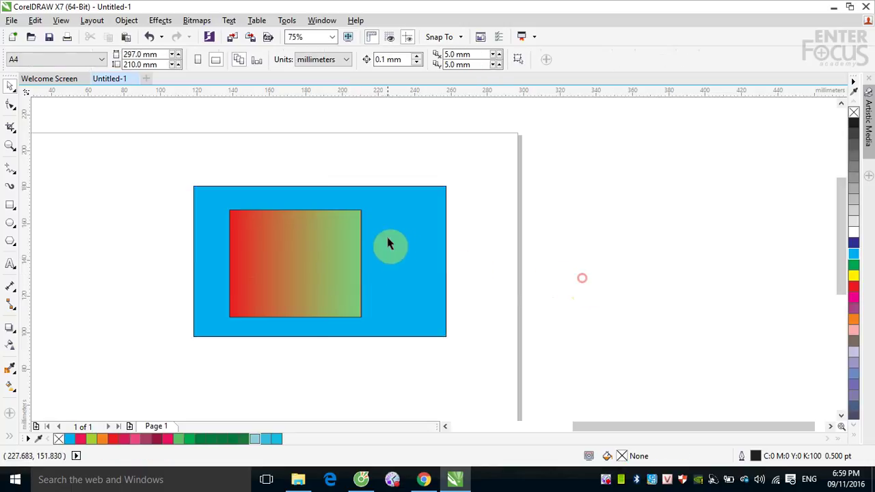
click(387, 239)
key(Delete)
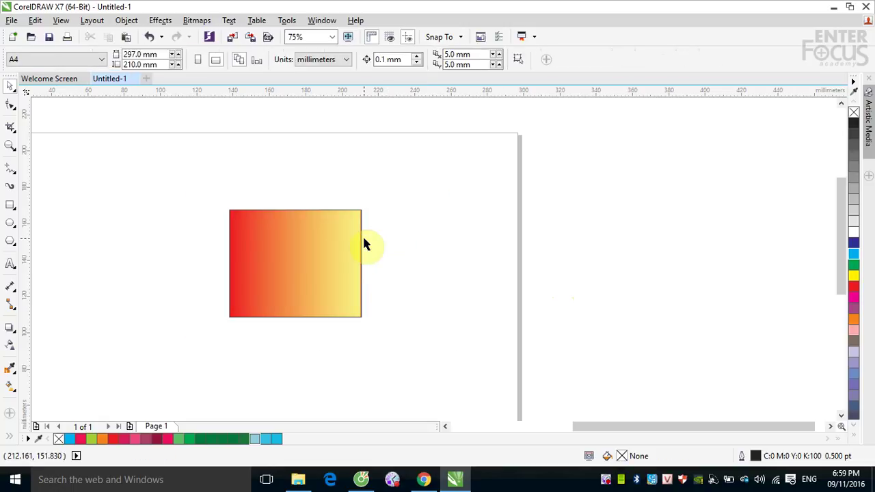
Step: Reverse the direction of the rectangle's fountain fill and flip it back to red-to-yellow
click(328, 242)
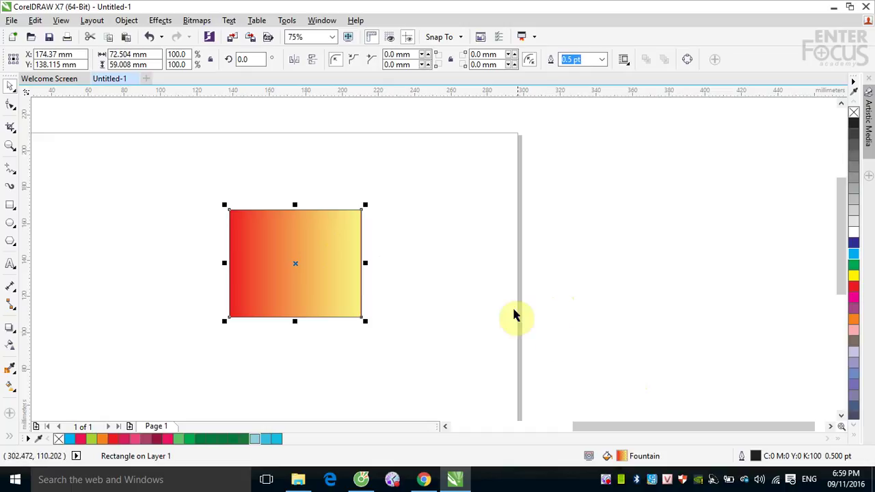
click(11, 388)
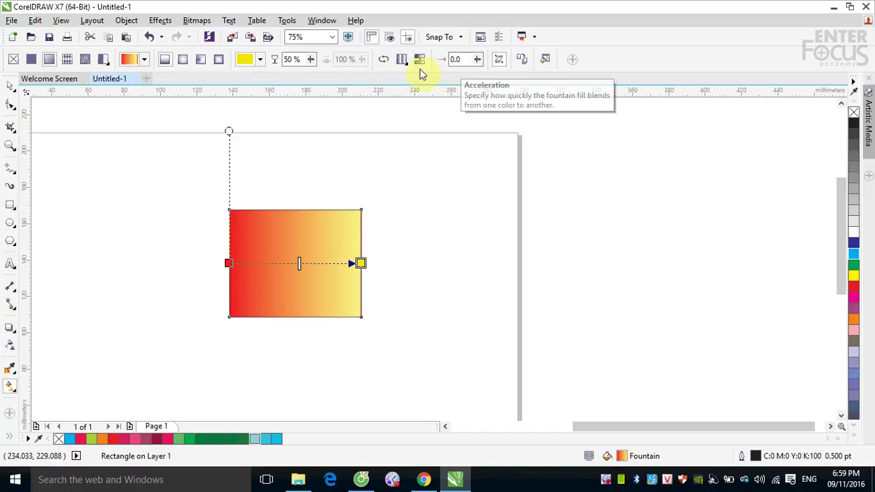
click(384, 61)
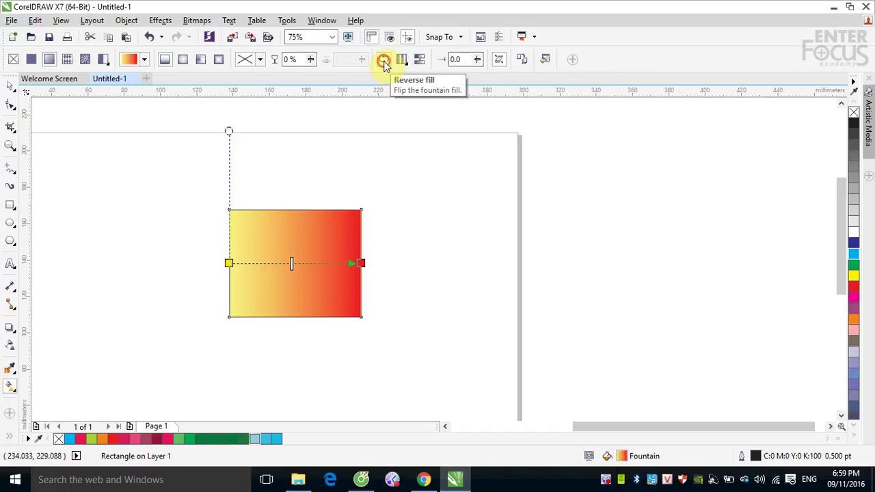
click(384, 62)
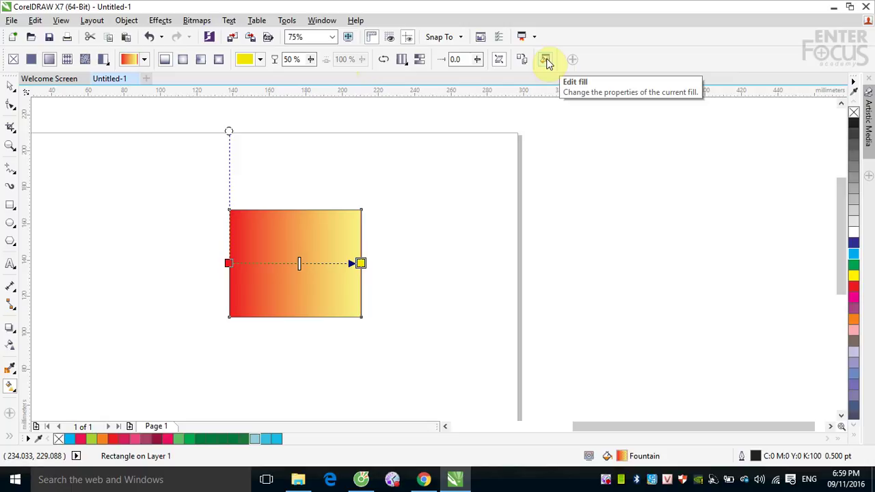
Step: Set the fountain fill to Repeat and Mirror and shorten it by moving the yellow node to the rectangle's middle
click(400, 62)
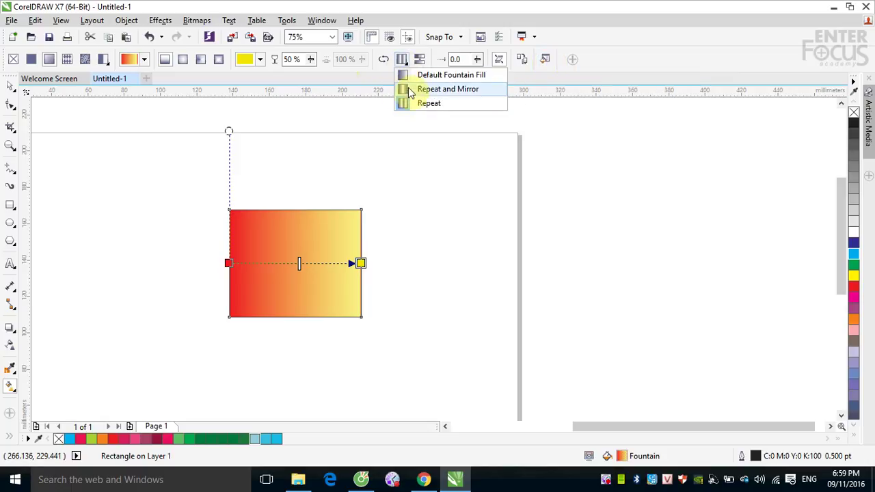
click(404, 89)
click(400, 59)
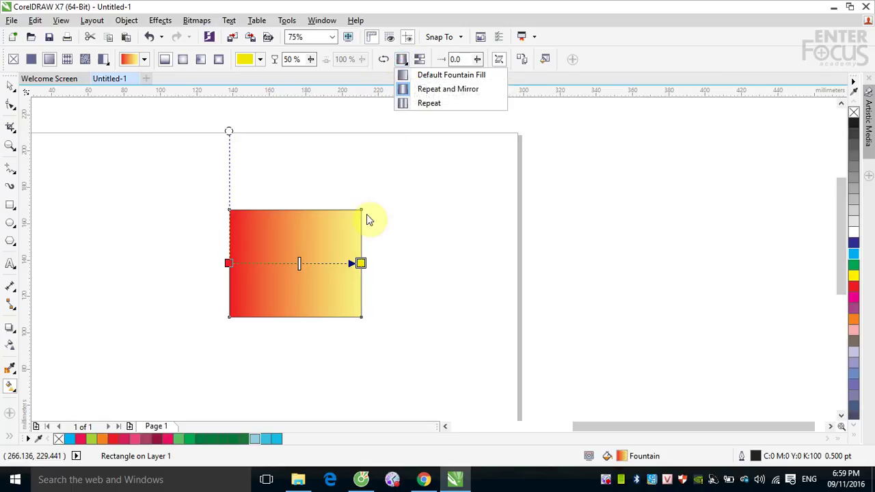
click(359, 263)
drag(360, 262, 297, 263)
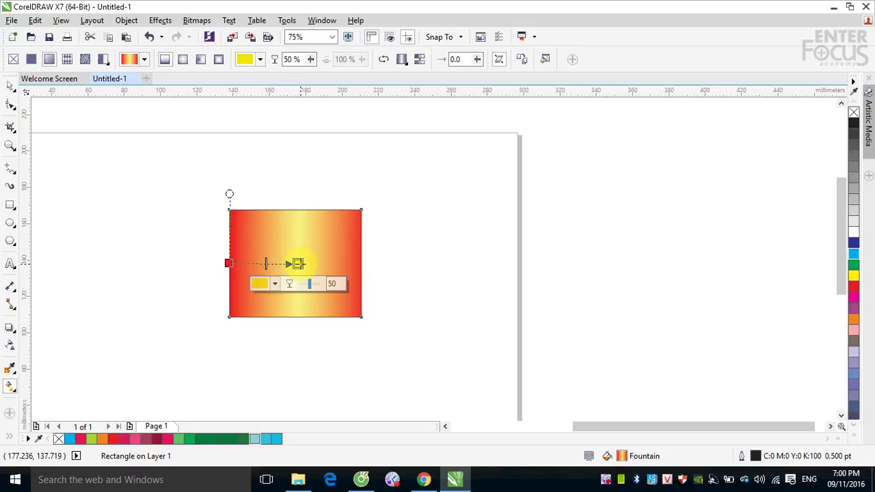
Step: Switch the fill's arrangement to Default Fountain Fill
click(403, 59)
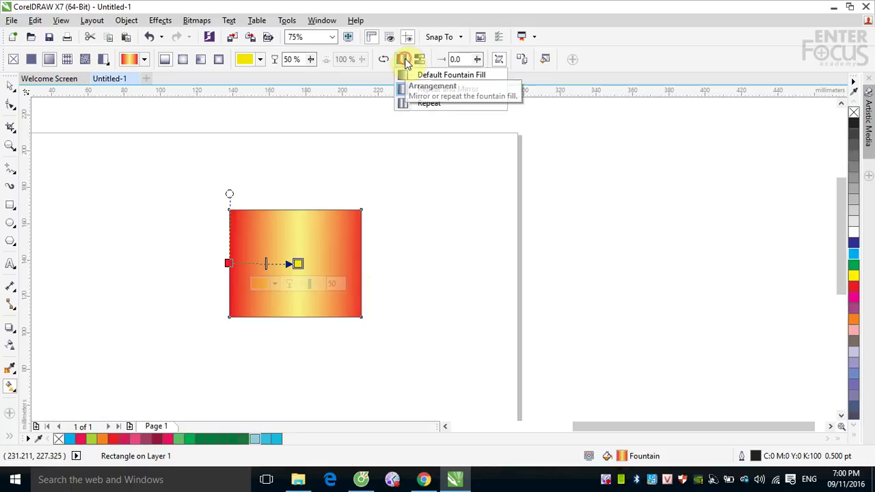
click(414, 75)
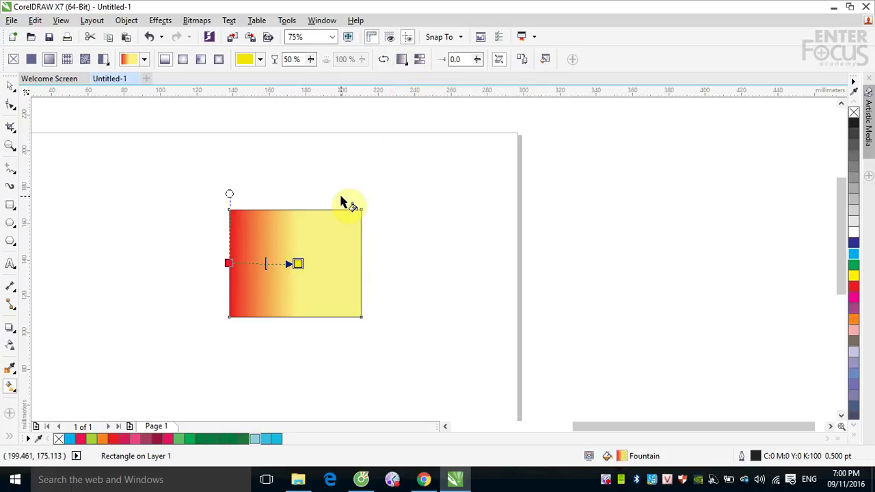
click(401, 59)
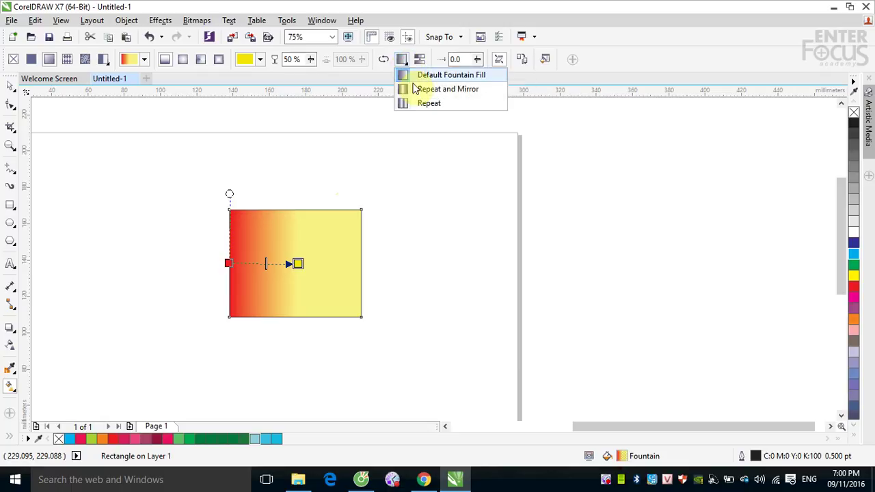
click(402, 75)
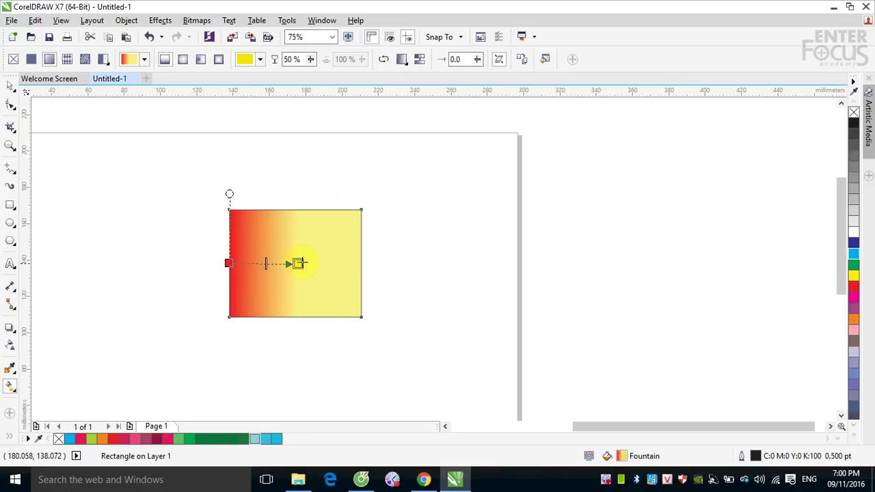
Step: Extend the red-to-yellow gradient to the rectangle's far edge with an opaque end node, and pull that node back just past the middle
click(326, 261)
drag(325, 261, 357, 284)
click(359, 263)
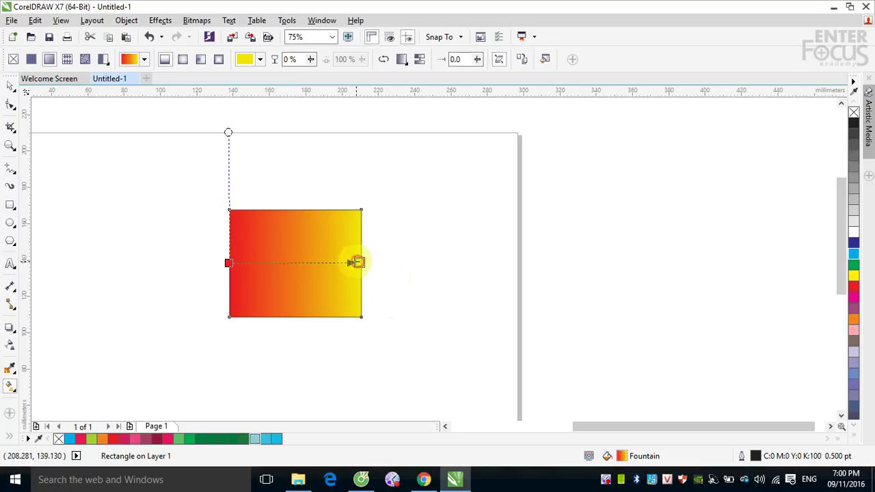
drag(357, 262, 307, 262)
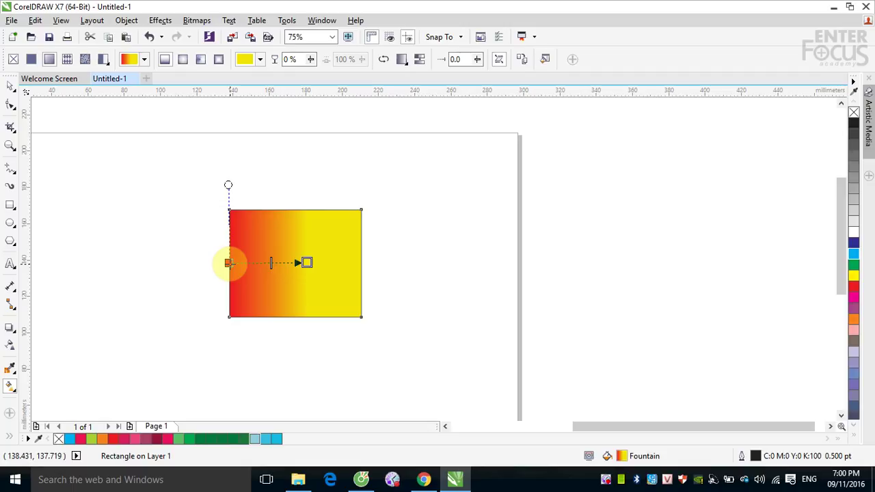
Step: Mirror and repeat the fountain fill, and move its yellow node inward to about a quarter of the rectangle's width
click(408, 64)
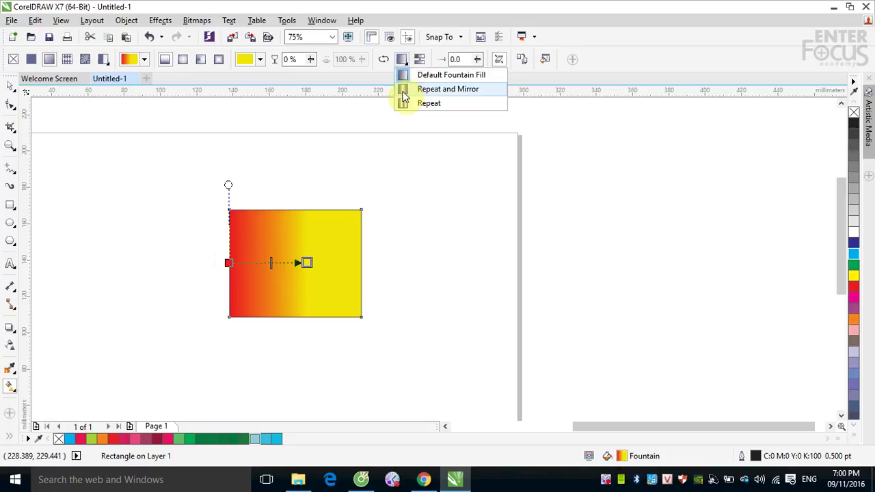
click(403, 94)
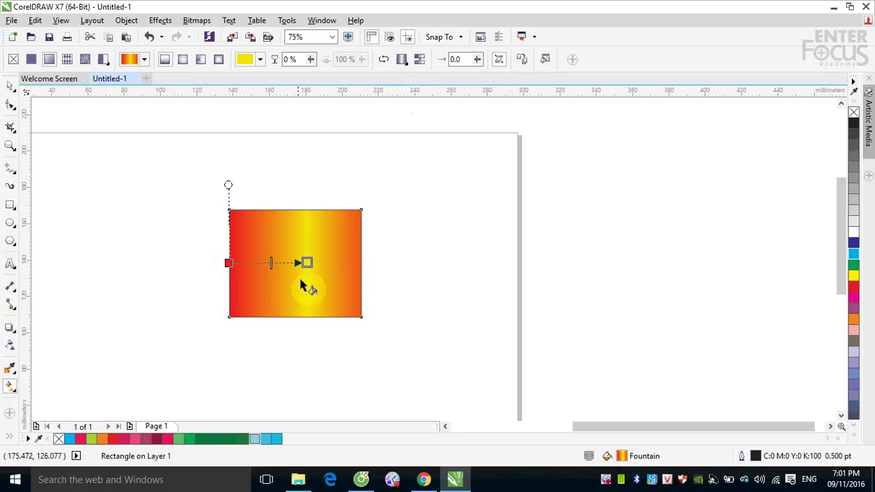
drag(306, 263, 287, 263)
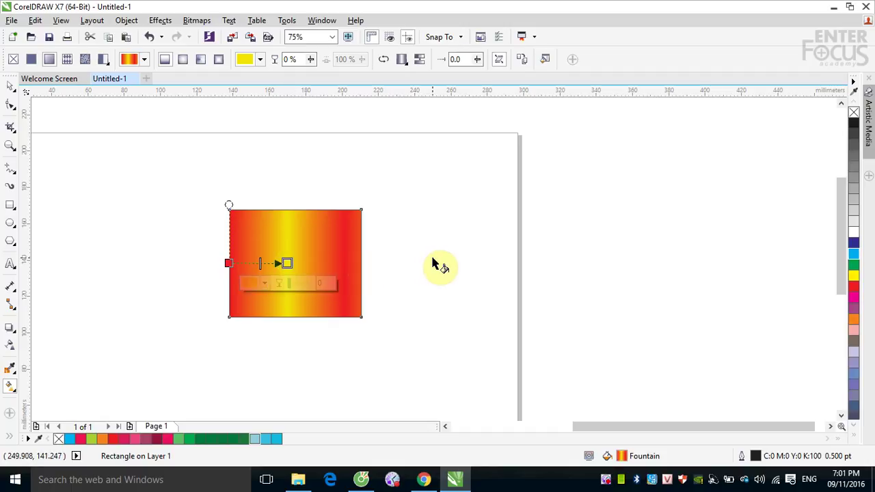
drag(288, 262, 266, 265)
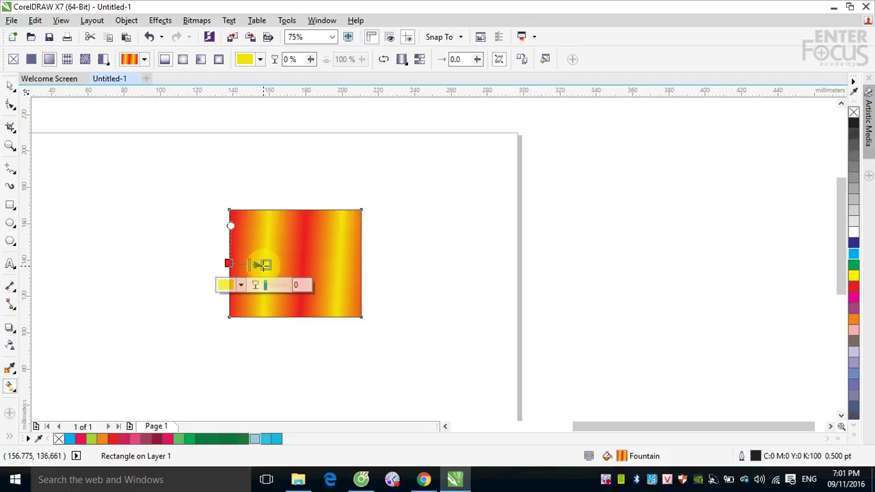
Step: Change the fill arrangement to Repeat and move the yellow node outward to a little under half the rectangle's width
click(403, 60)
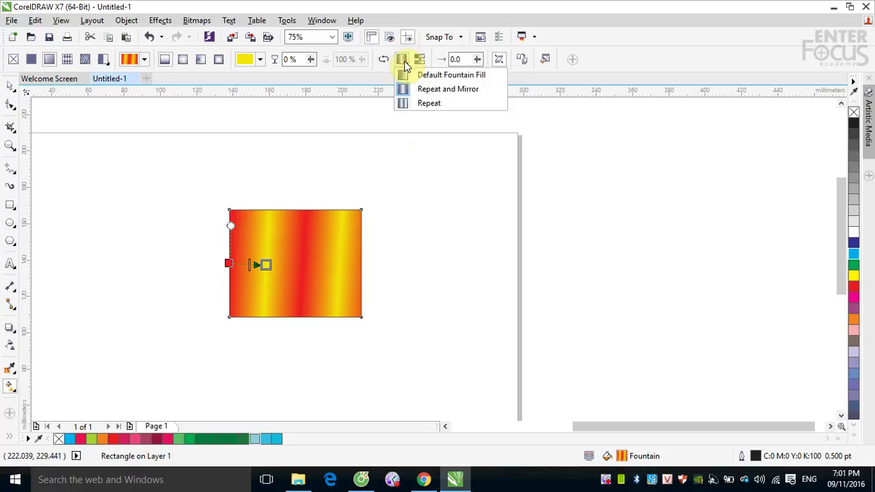
click(422, 106)
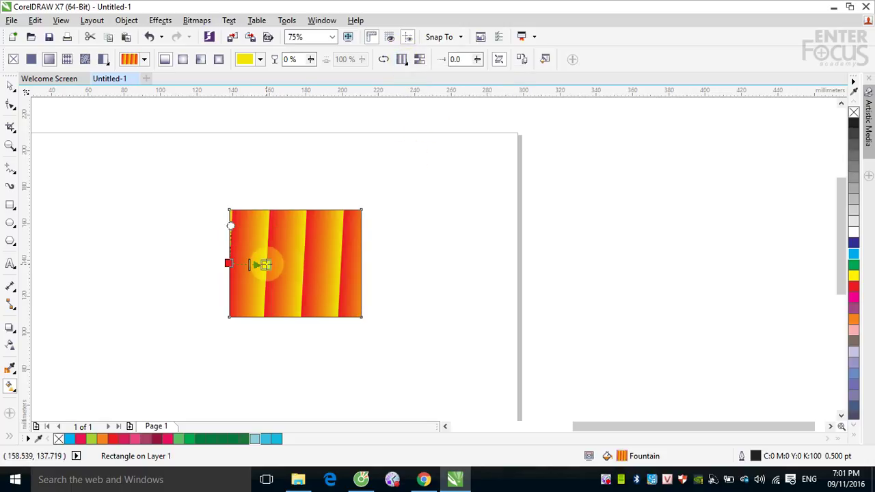
drag(265, 265, 287, 263)
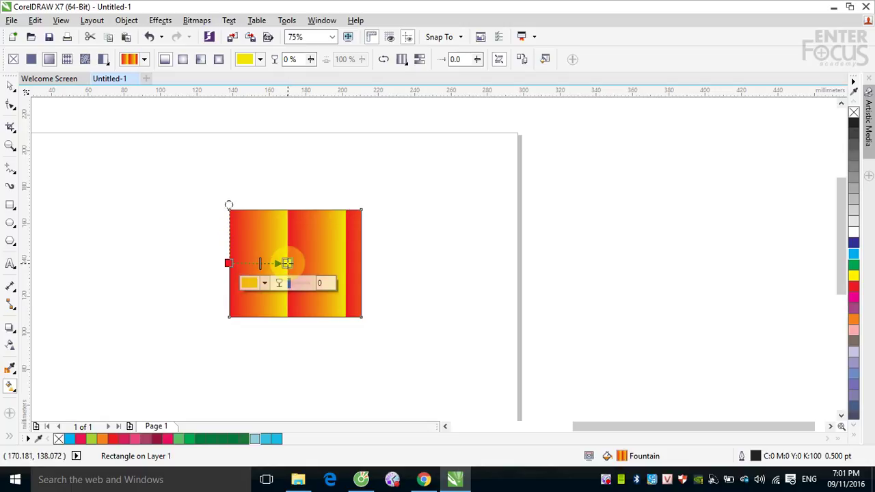
click(402, 59)
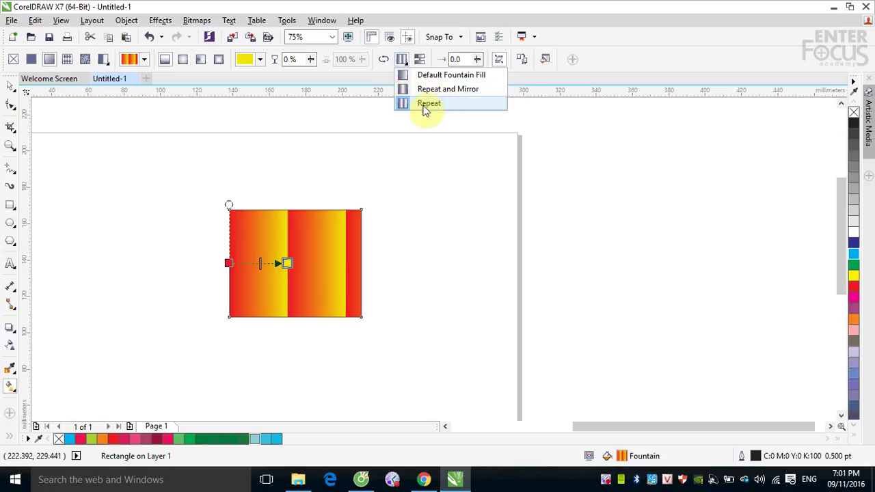
Step: Try the Repeat and Mirror arrangement on the fountain fill, and switch back to Repeat
click(423, 89)
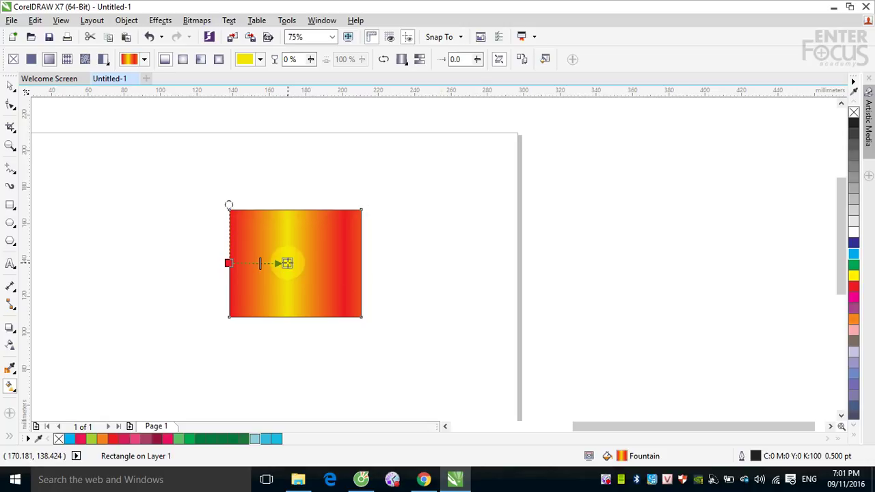
click(401, 60)
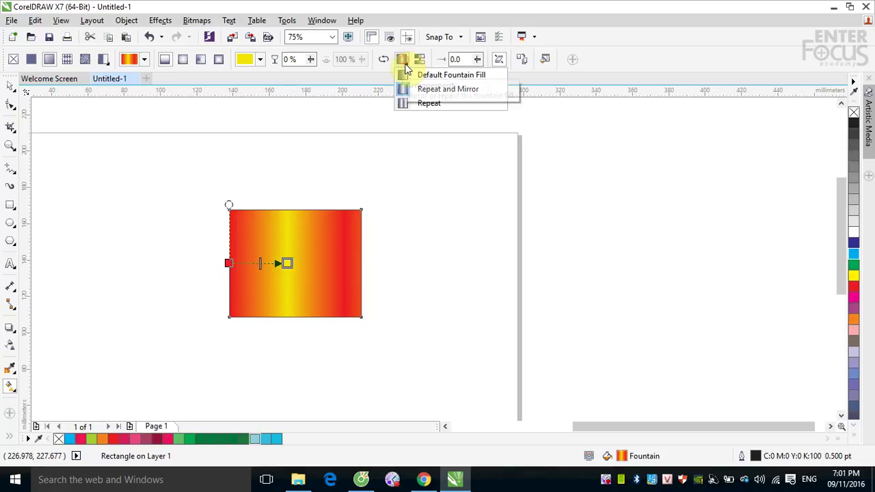
click(414, 104)
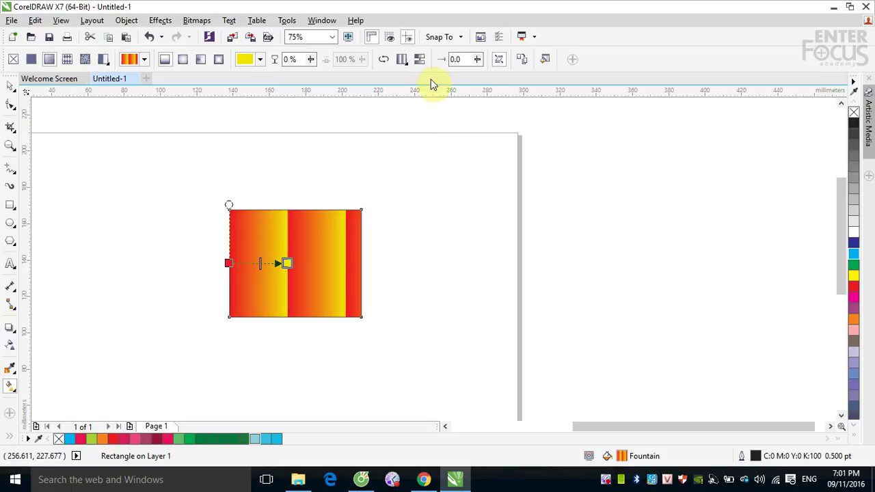
Step: Set the fill arrangement to Default Fountain Fill and extend the yellow end node to the rectangle's far edge
click(403, 60)
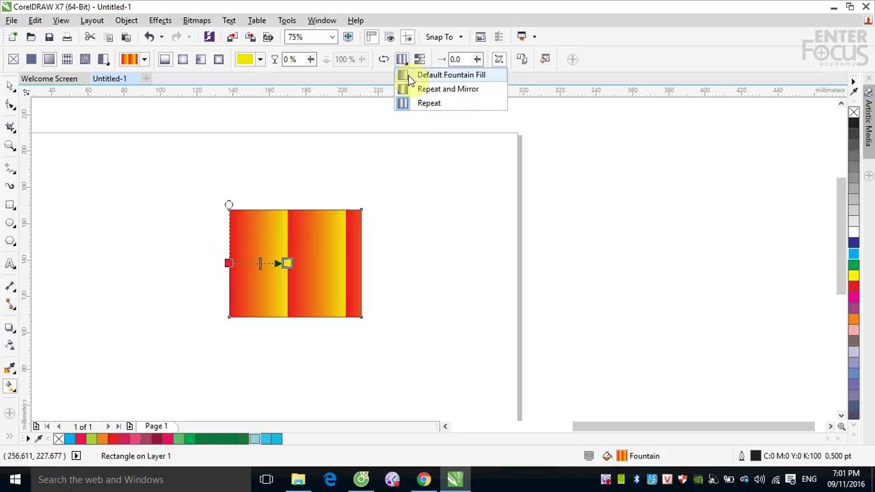
click(410, 75)
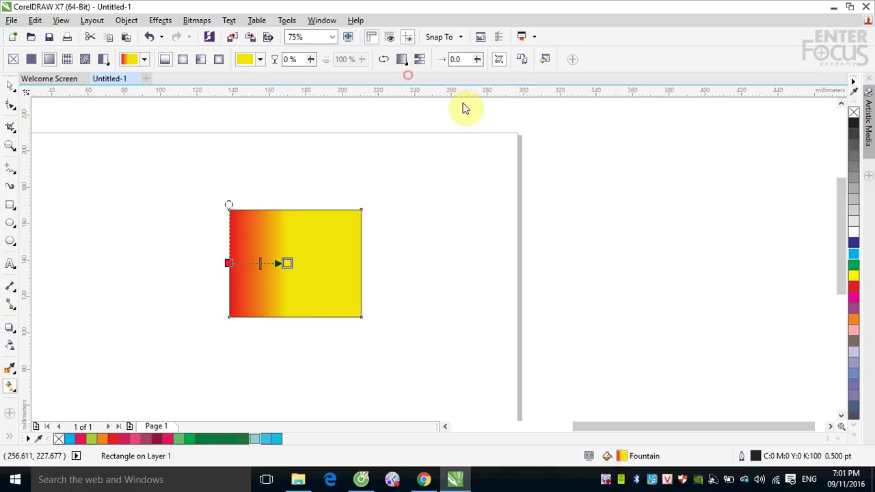
click(420, 60)
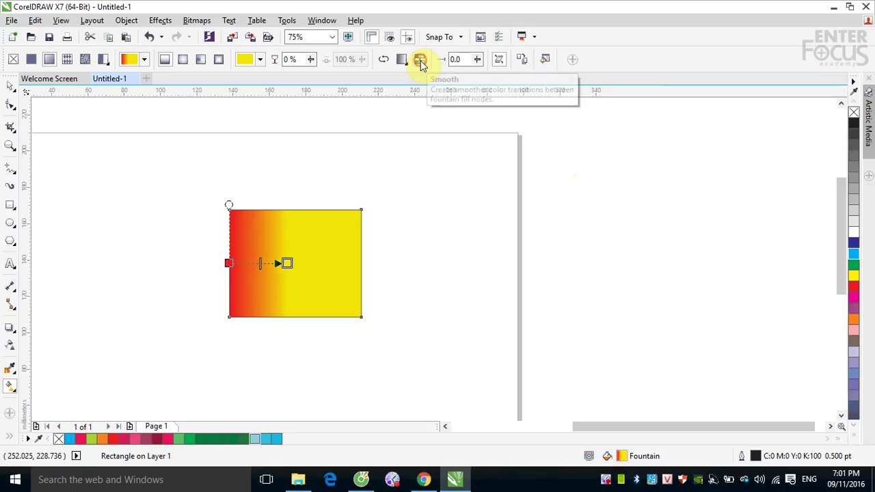
click(287, 264)
drag(288, 264, 360, 262)
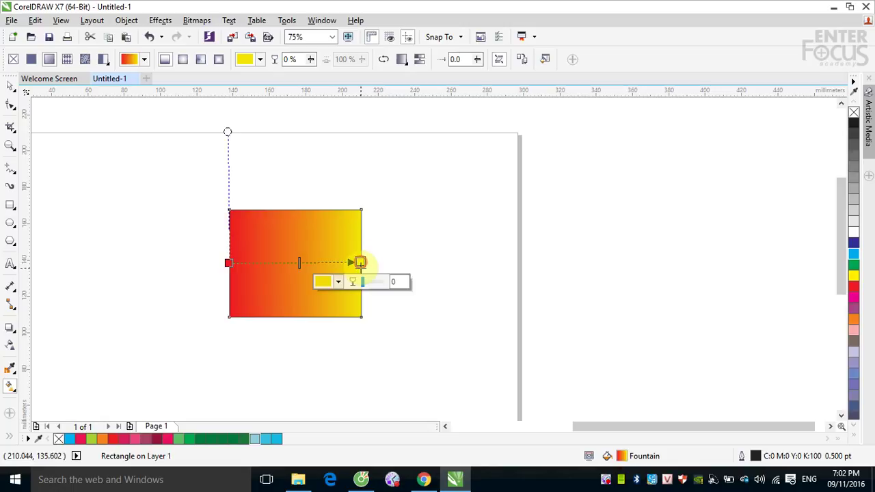
Step: Toggle the Smooth color transition of the red-to-yellow fountain fill to compare its effect, leaving smoothing on
click(421, 62)
click(421, 61)
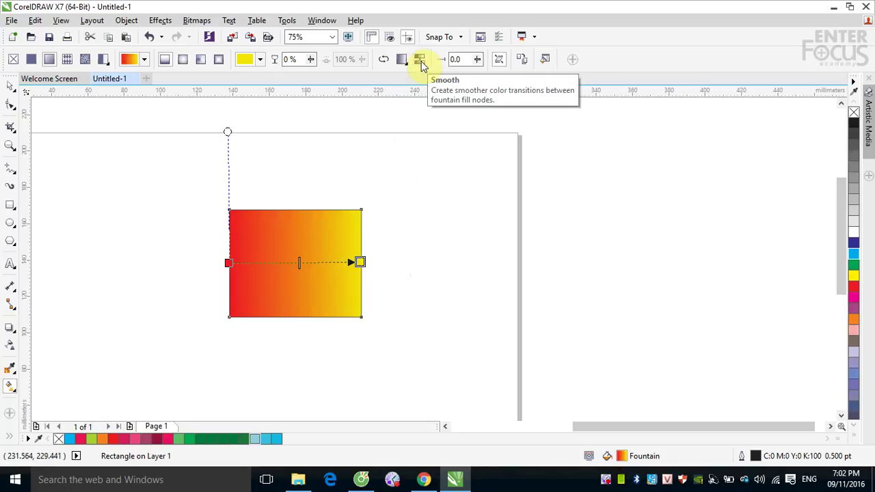
click(421, 61)
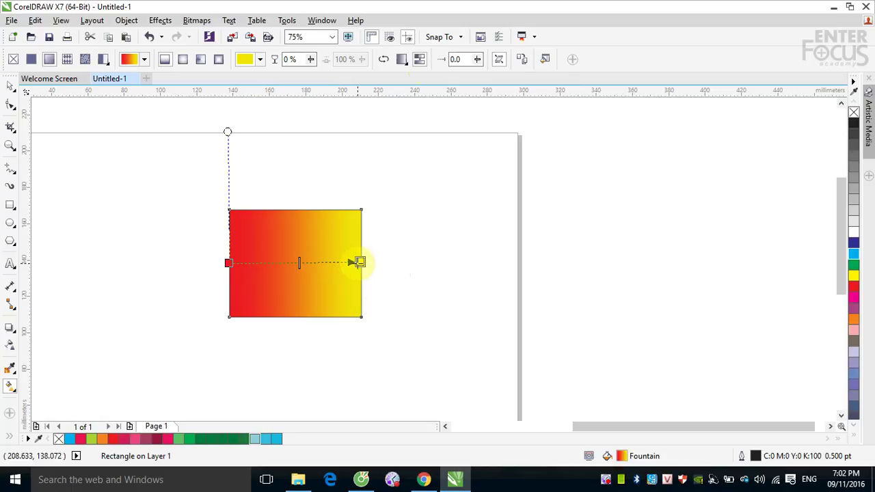
click(359, 263)
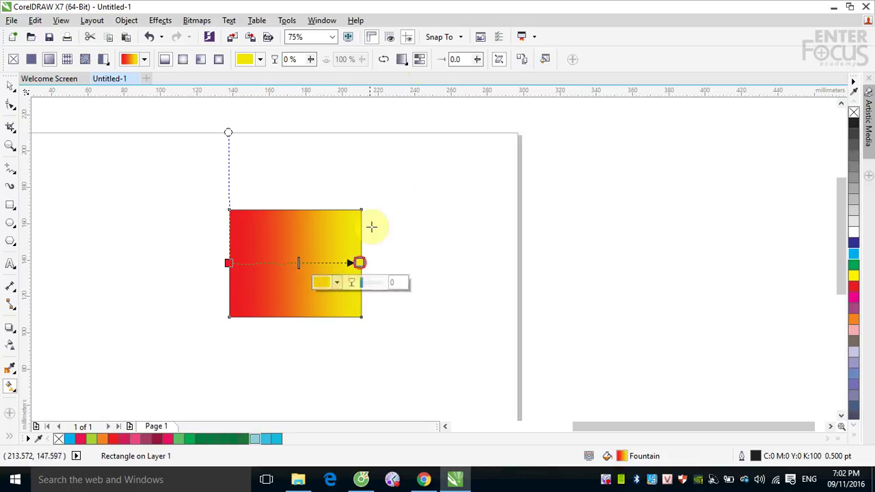
click(421, 63)
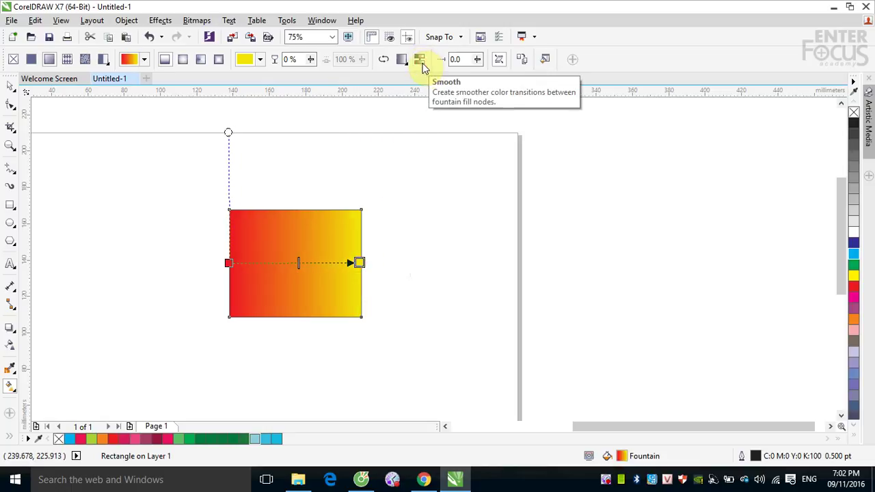
click(422, 63)
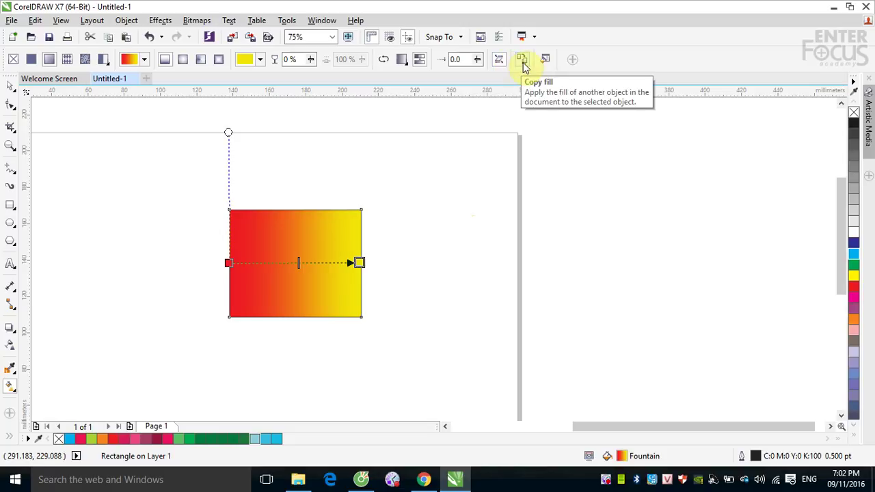
click(35, 20)
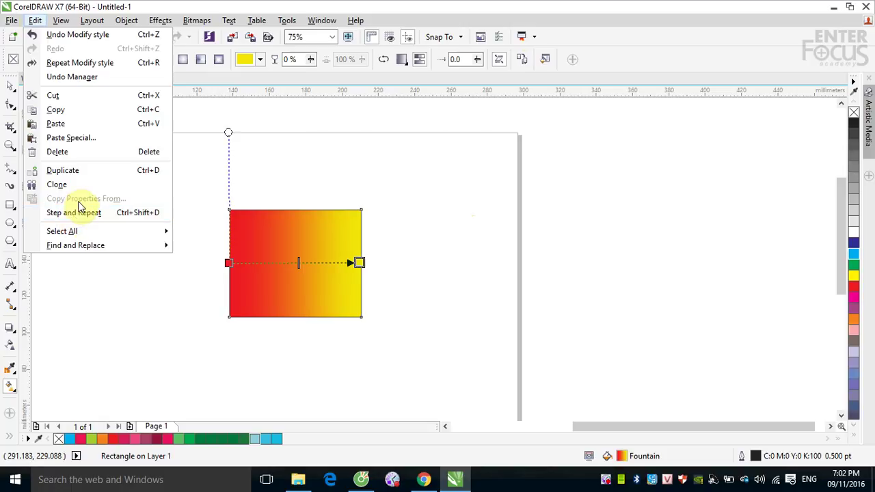
click(581, 12)
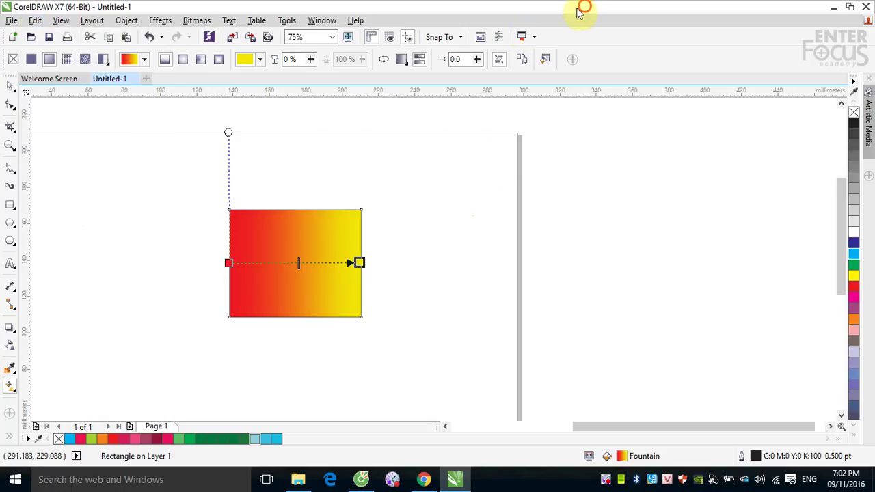
Step: Draw a second rectangle about 72 by 56 mm beside the first, and copy the first rectangle's red-to-yellow fountain fill onto it
click(9, 205)
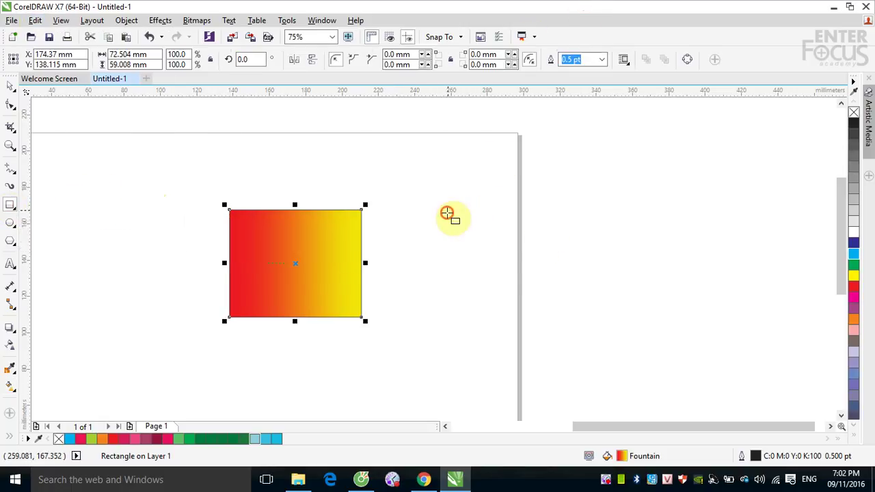
drag(447, 213, 578, 315)
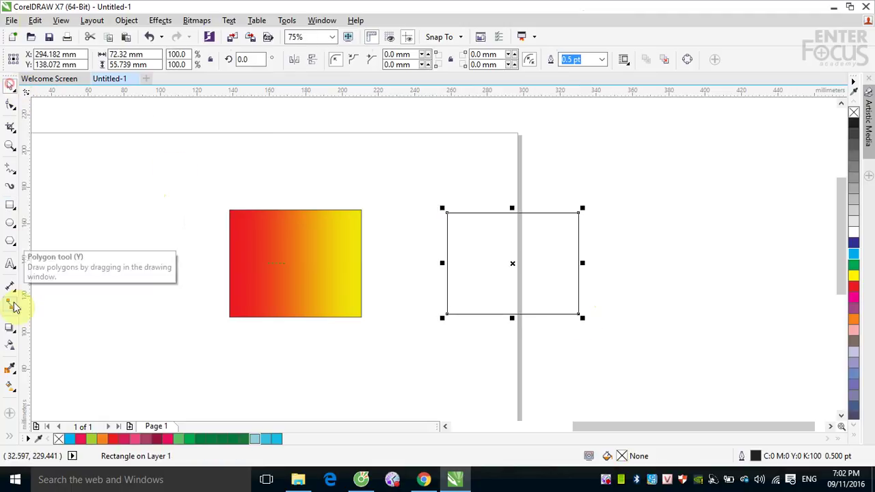
click(10, 387)
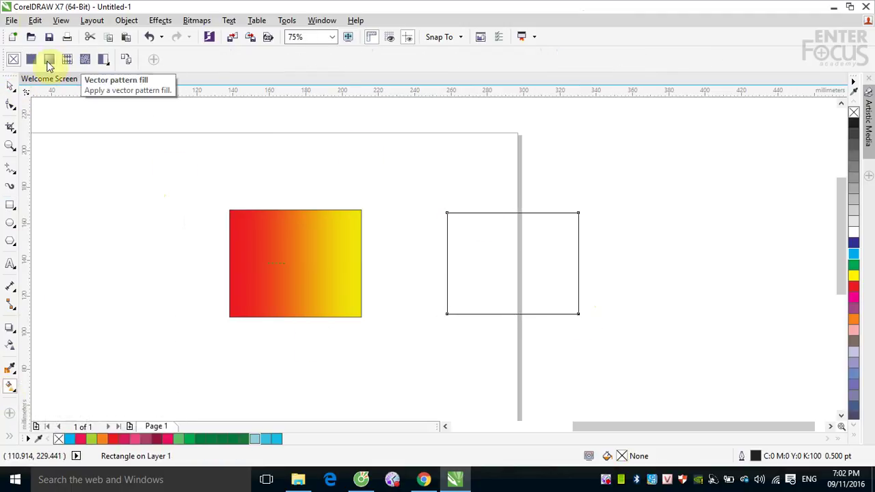
click(49, 61)
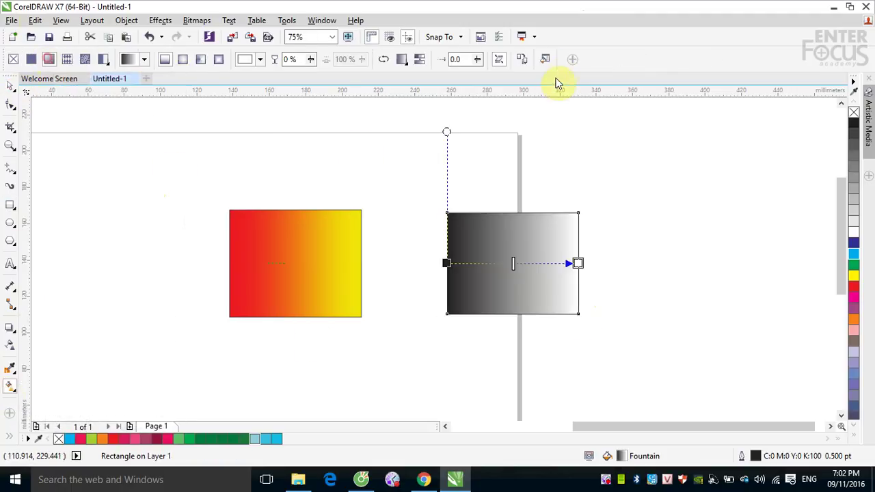
click(523, 62)
click(329, 250)
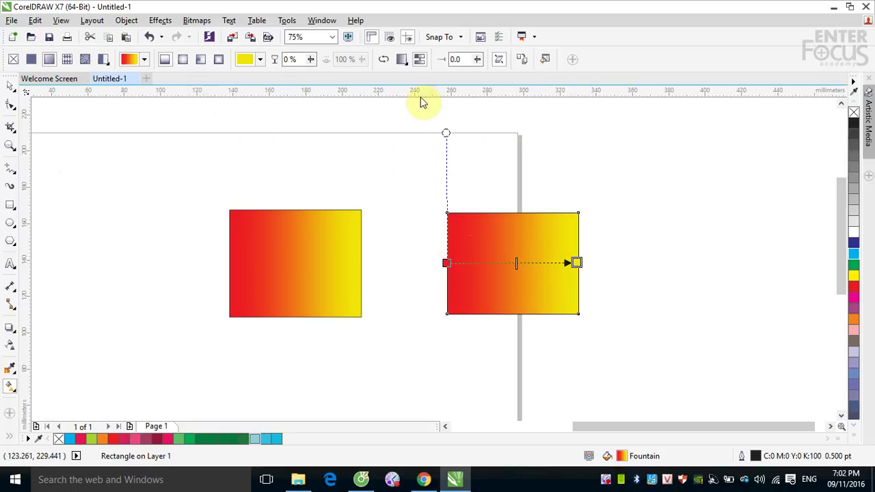
click(546, 60)
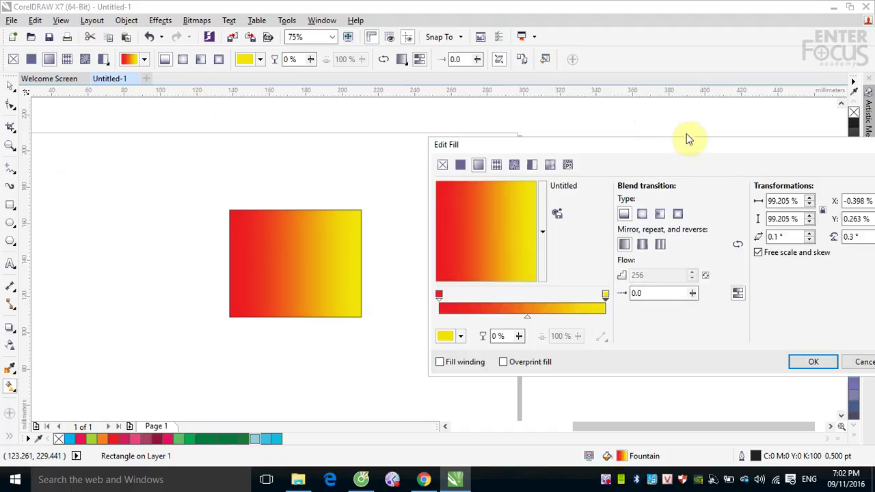
click(863, 362)
drag(801, 428, 810, 428)
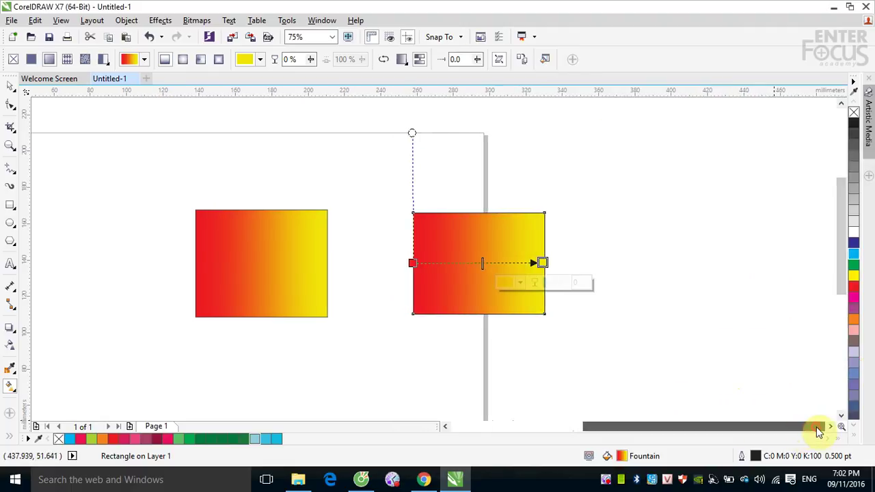
click(830, 428)
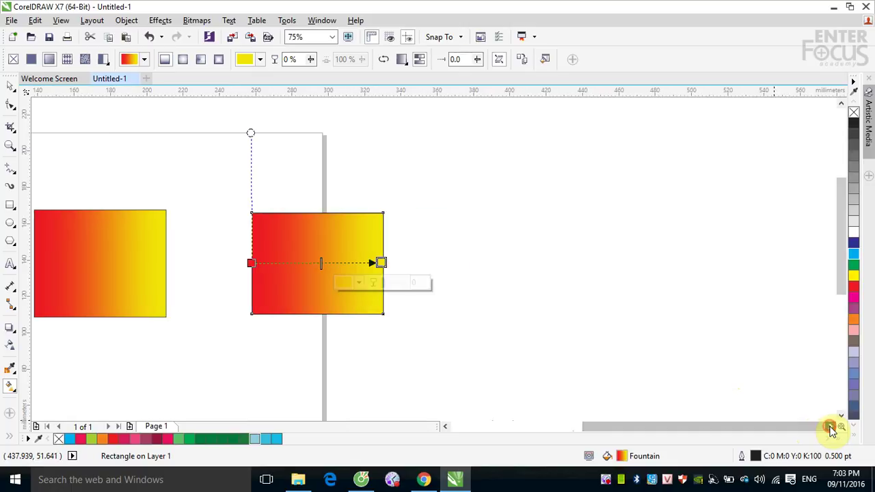
Step: Delete the second rectangle that carries the copied fill
click(12, 89)
click(110, 220)
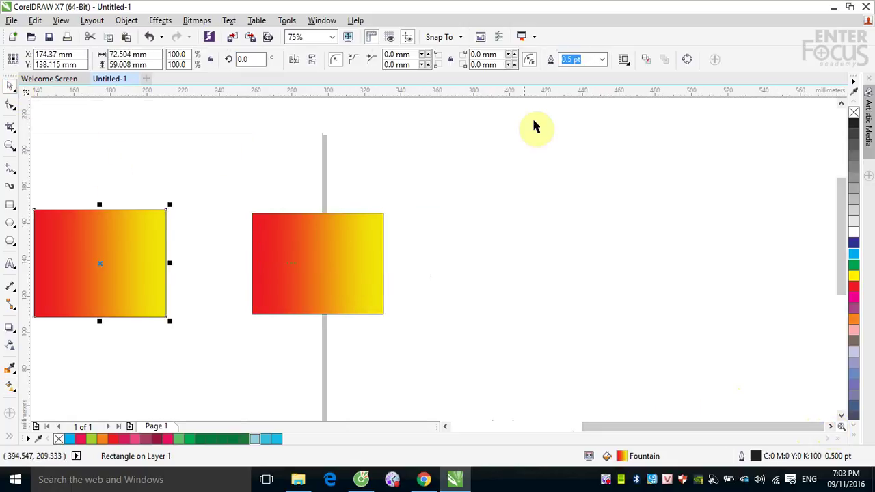
click(324, 236)
key(Delete)
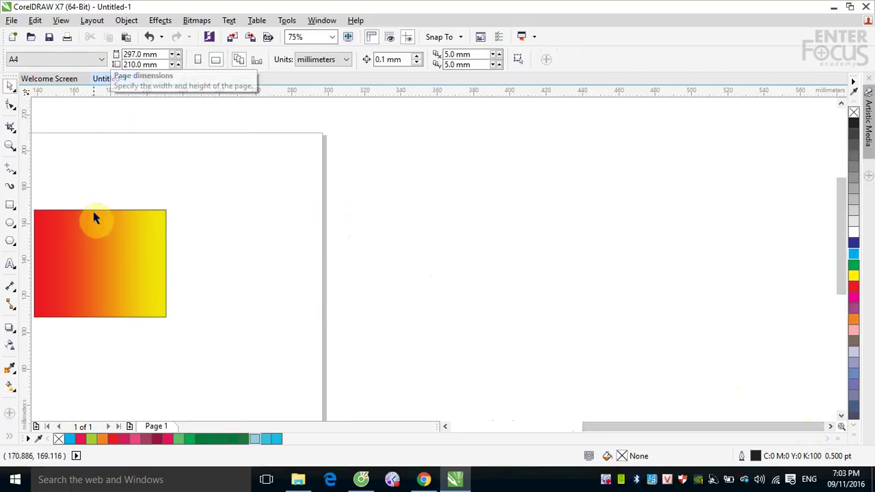
Step: Open the Edit Fill settings for the remaining red-to-yellow rectangle, keeping the rectangle in view
click(121, 228)
click(10, 387)
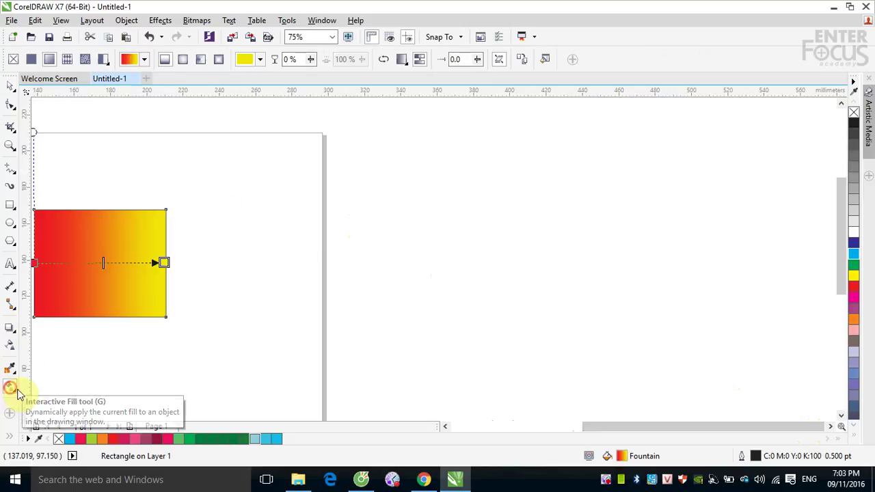
click(545, 58)
drag(552, 143, 365, 157)
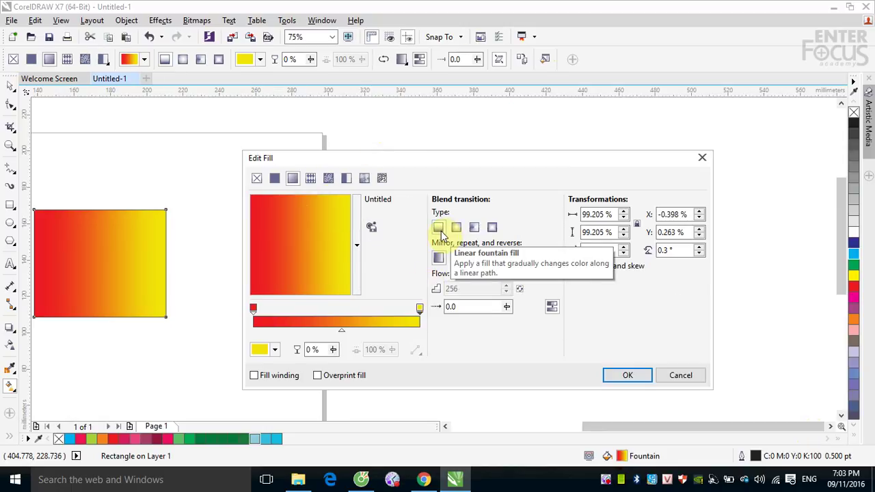
Step: Set both the fill width and the fill height to 100% of the rectangle
click(583, 216)
double_click(583, 216)
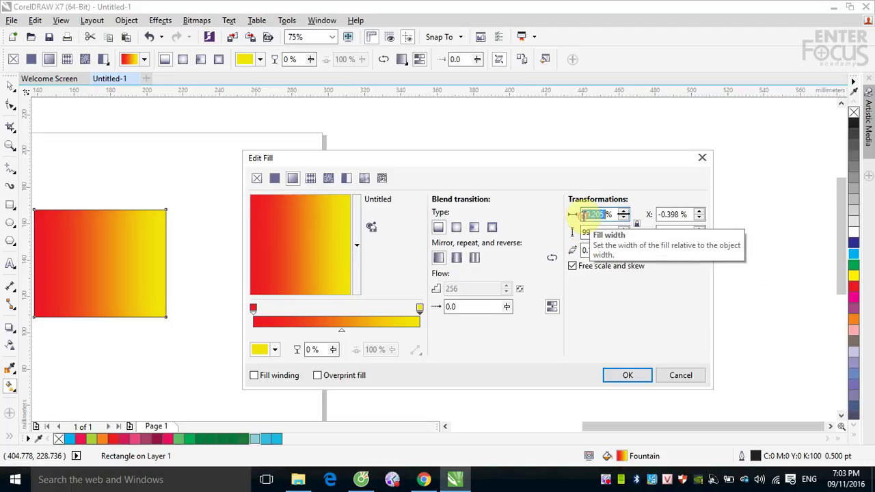
text(0)
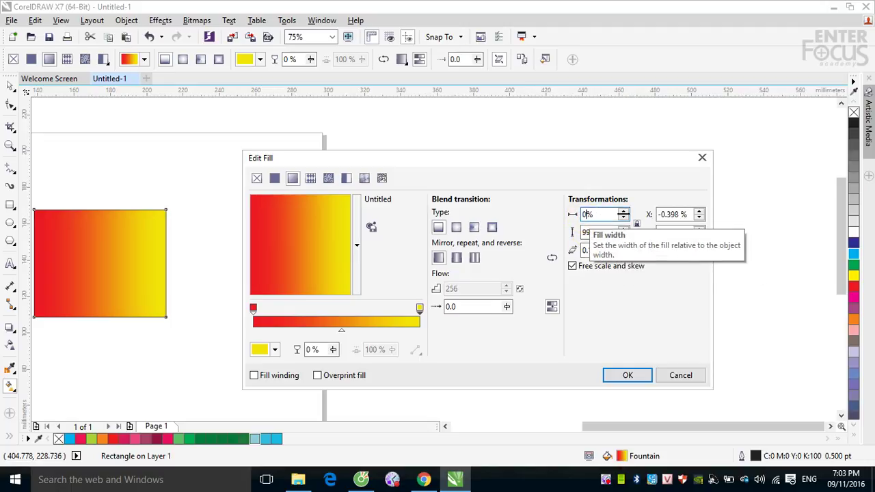
double_click(599, 215)
text(100)
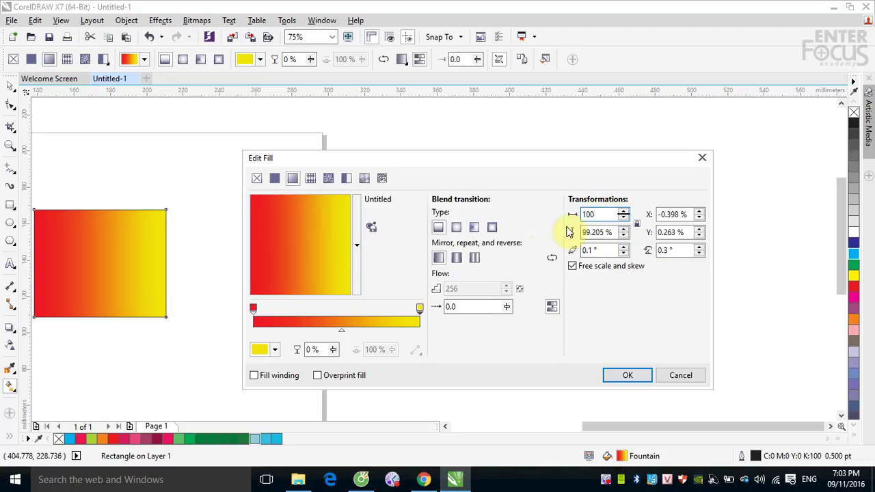
double_click(587, 232)
text(1)
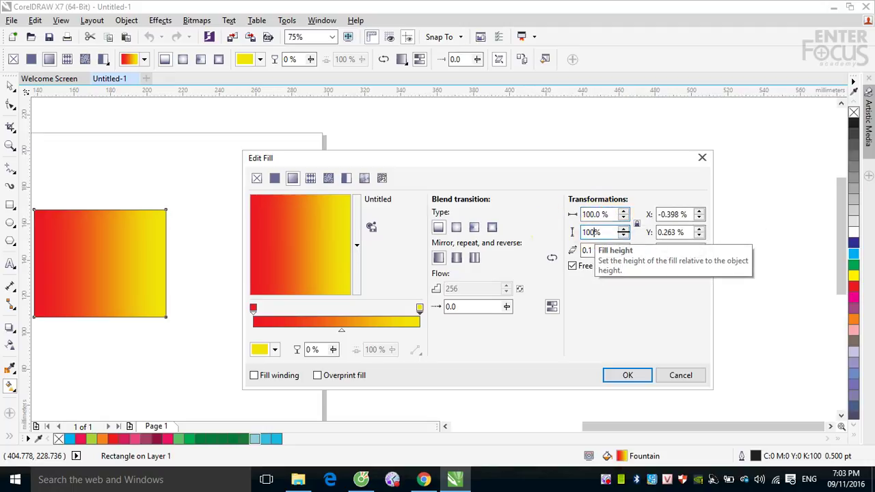
text(00)
Step: Set both the horizontal and vertical offsets of the fountain fill to 0%
drag(672, 214, 665, 215)
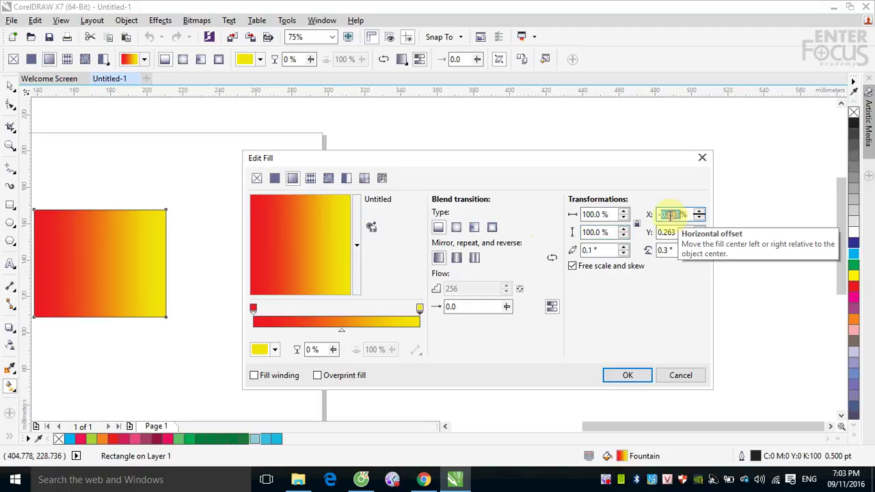
key(BackSpace)
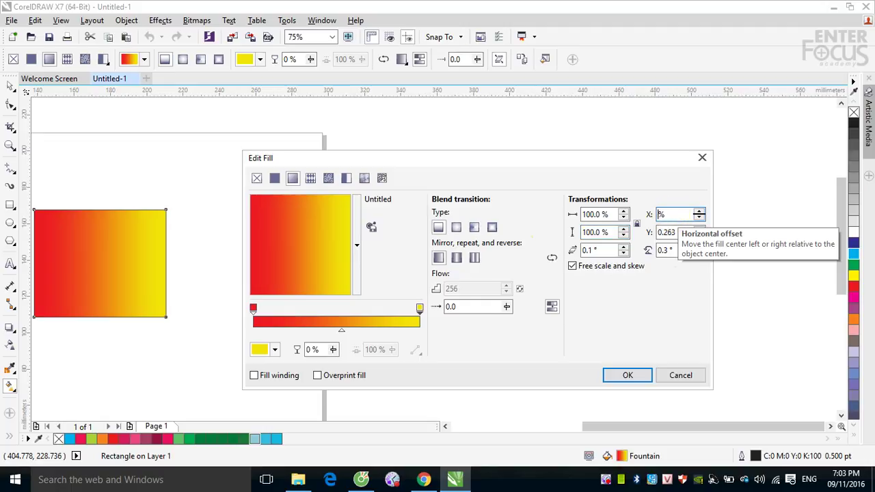
click(665, 232)
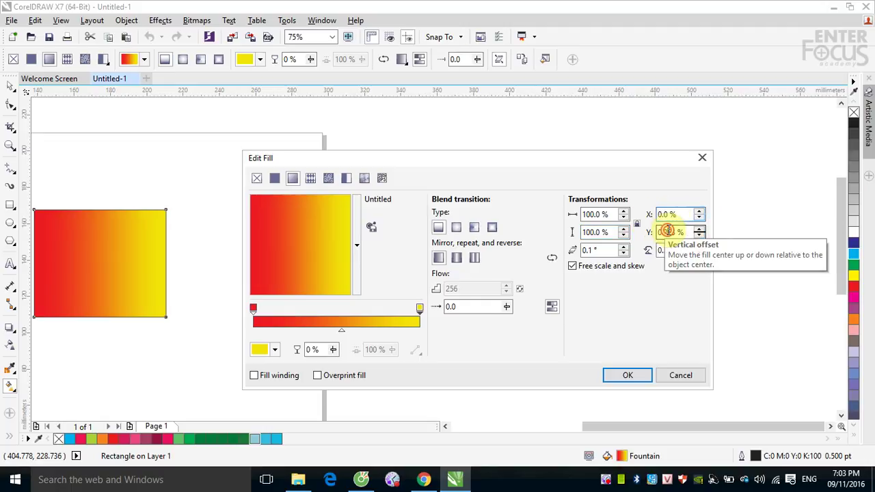
click(667, 232)
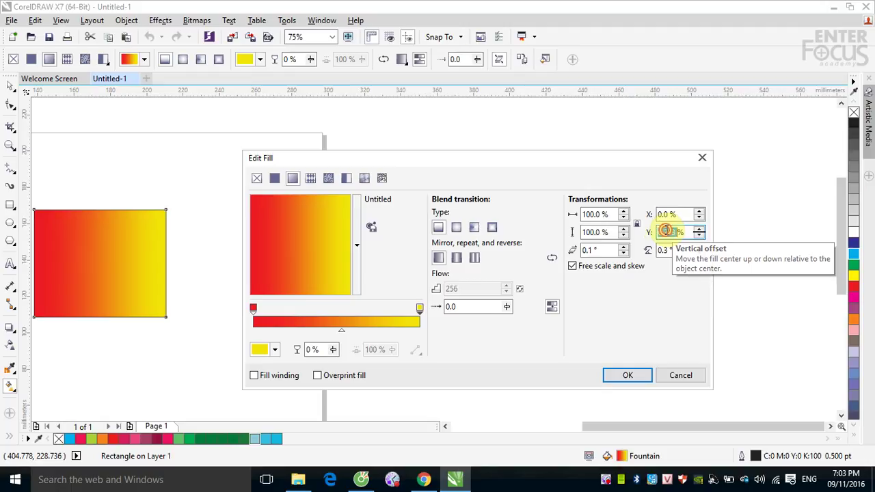
text(063)
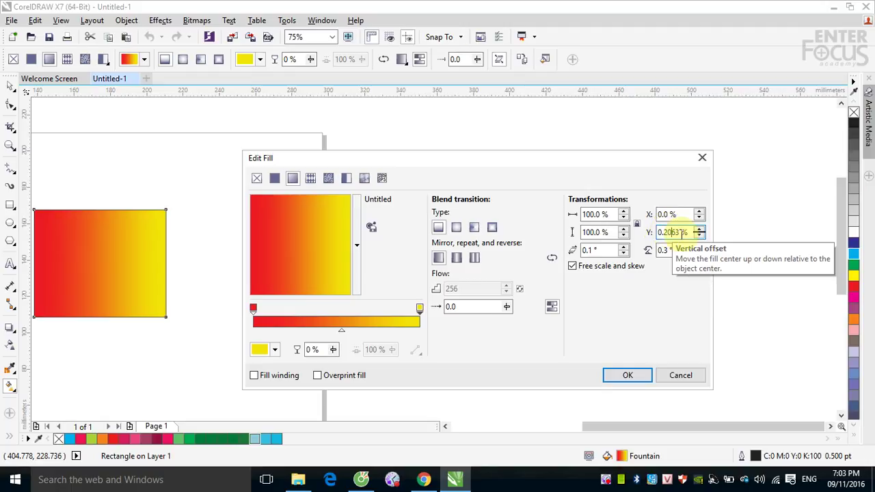
drag(666, 232, 692, 232)
text(0)
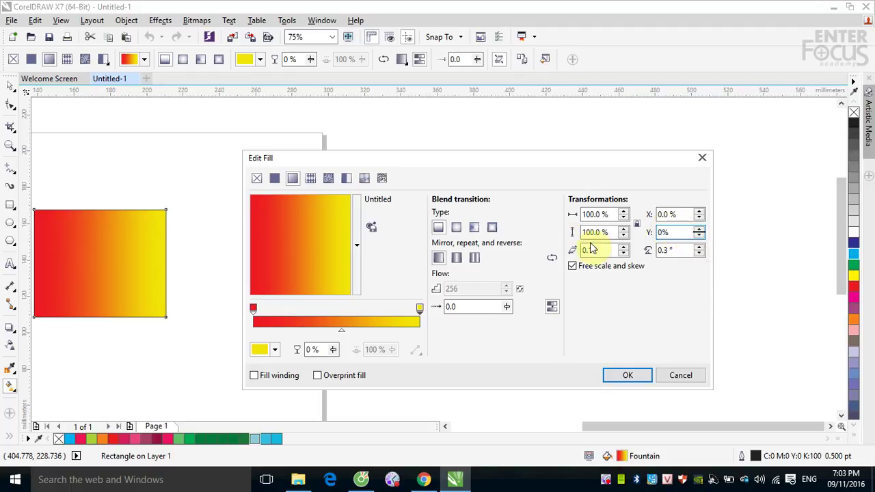
Step: Set the fill's rotation and skew angles to 0°
double_click(663, 250)
text(0)
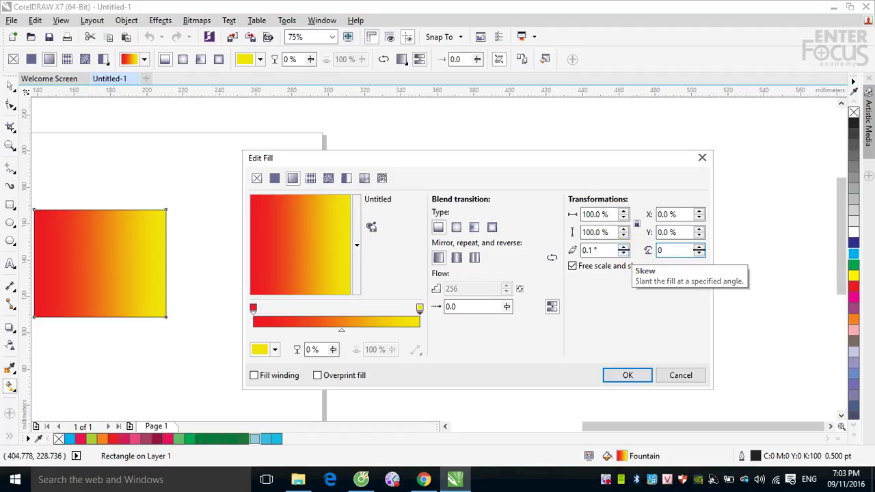
double_click(608, 250)
text(0)
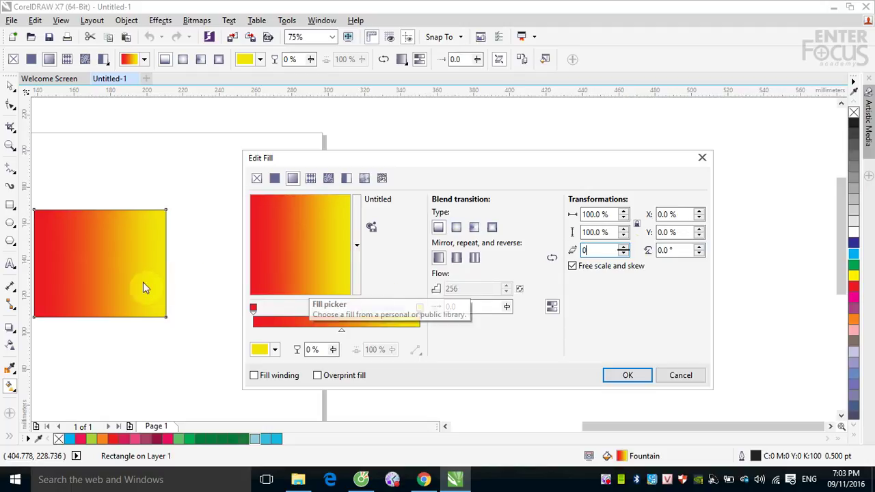
Step: Try the elliptical and conical fountain fill types, repositioning the fill centre in the preview for each
click(456, 228)
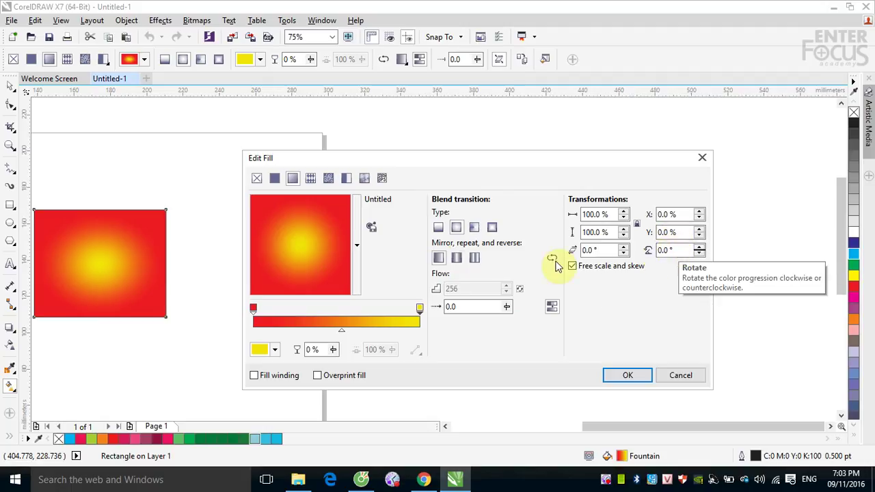
drag(303, 250, 334, 211)
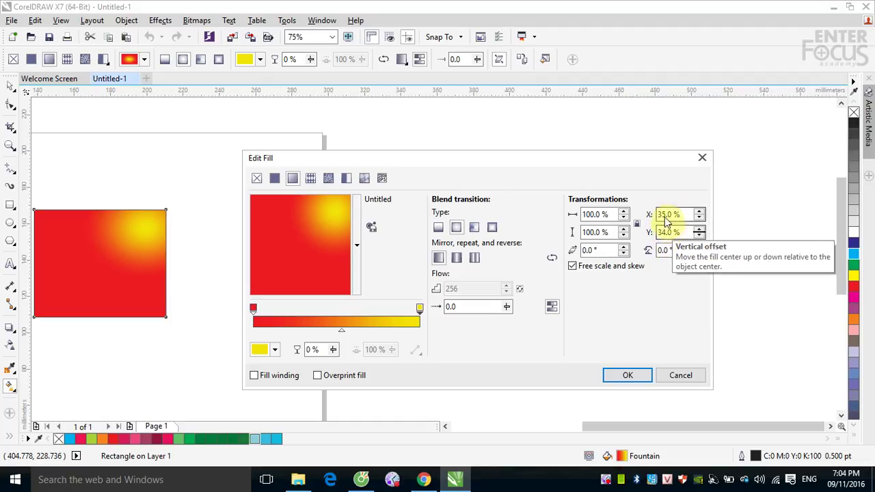
drag(323, 224, 304, 243)
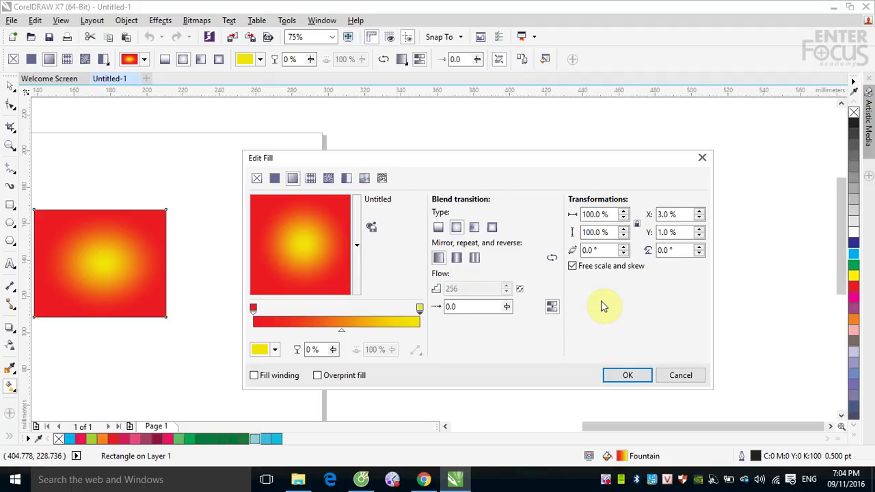
click(474, 228)
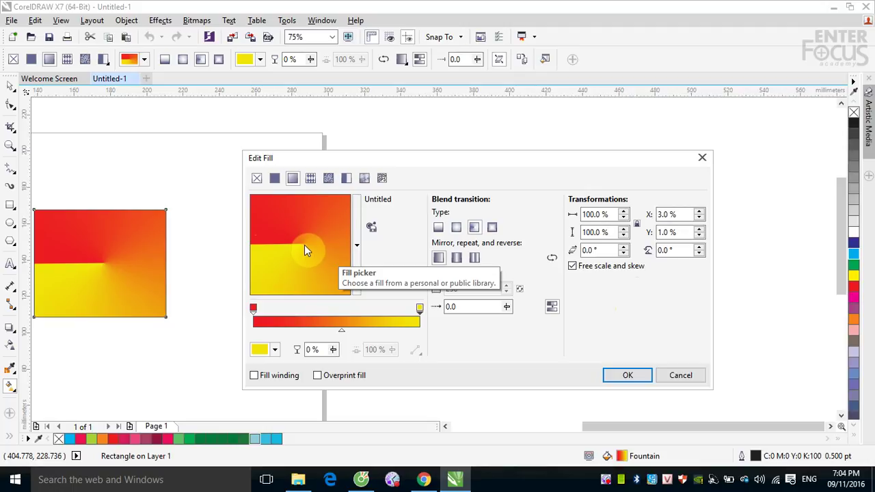
mouse_move(304, 244)
mouse_down()
mouse_move(280, 233)
mouse_move(275, 212)
mouse_move(287, 249)
mouse_move(315, 267)
mouse_move(294, 223)
mouse_move(303, 246)
mouse_up()
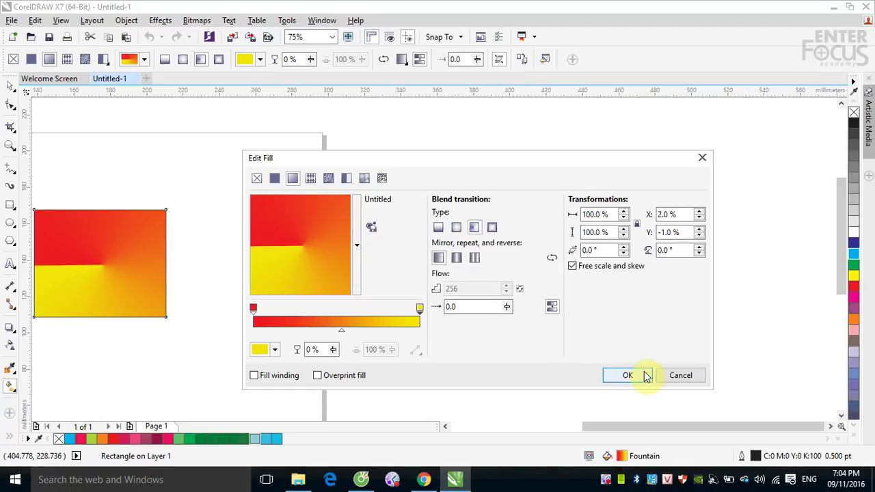
Step: Switch the fill to the rectangular fountain type with its centre offset at X 1%, Y -6%, and apply it to the rectangle
click(493, 229)
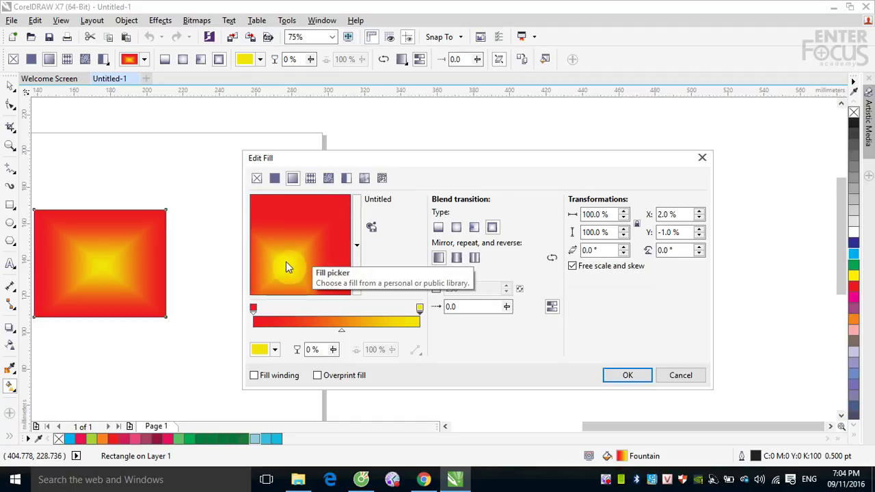
click(302, 247)
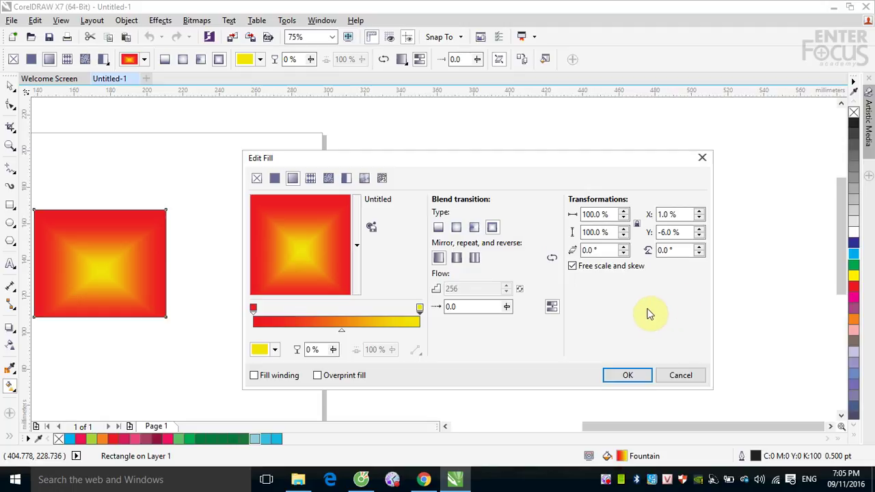
click(626, 375)
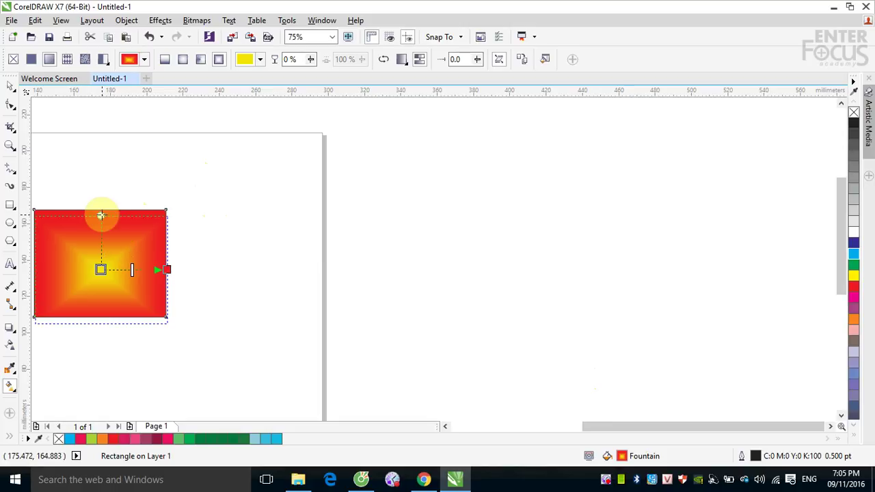
Step: Stretch and rotate the rectangular fountain fill diagonally on the object, and shift its blend midpoint closer to the yellow centre
drag(100, 216, 102, 160)
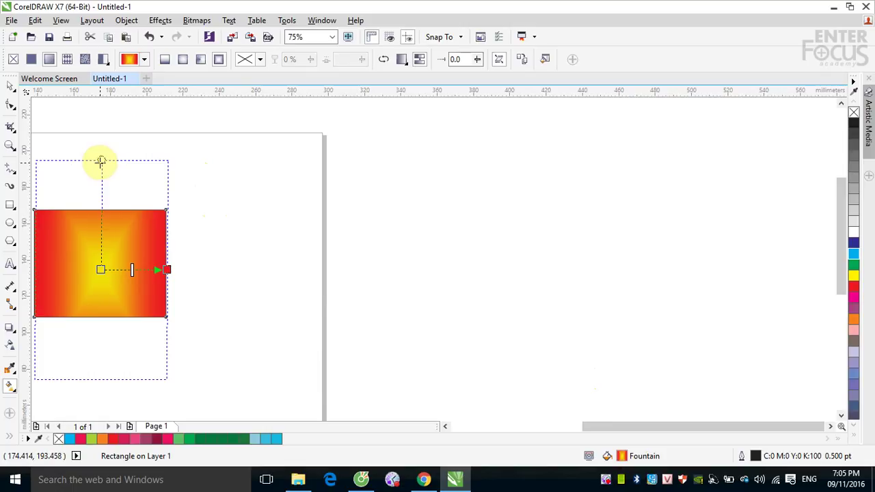
drag(169, 269, 153, 319)
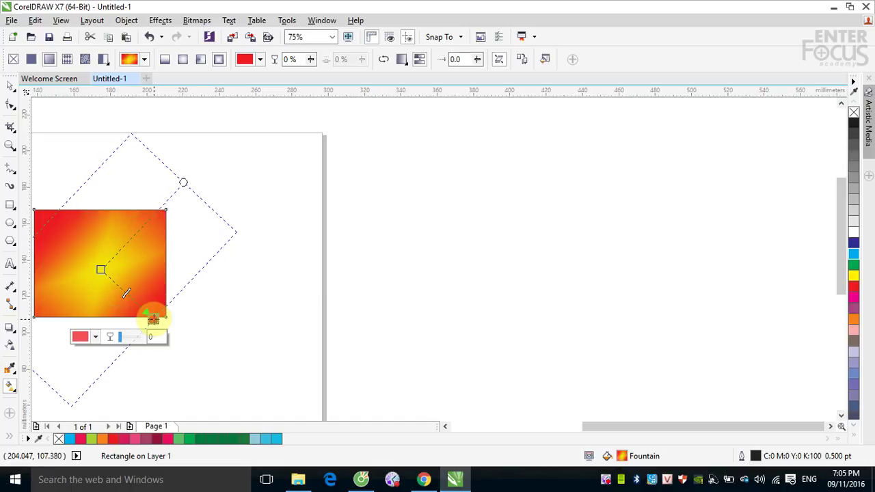
mouse_move(125, 293)
mouse_down()
mouse_move(132, 303)
mouse_move(120, 287)
mouse_up()
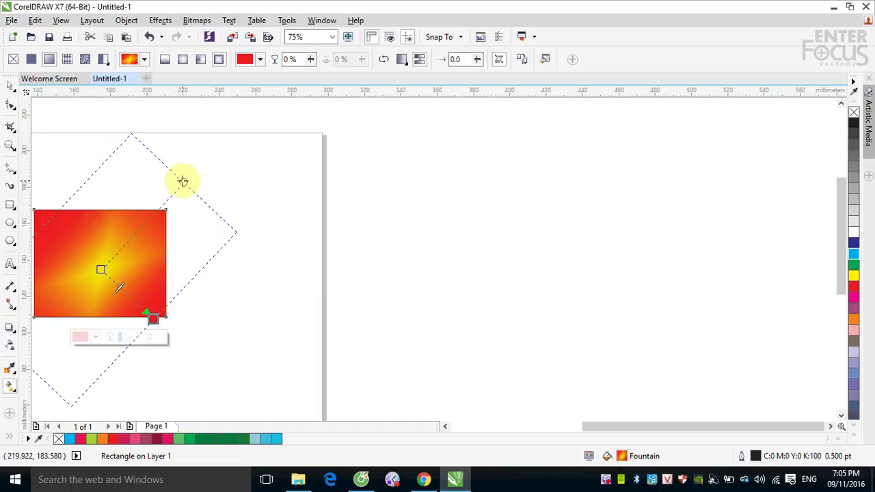
drag(183, 181, 147, 222)
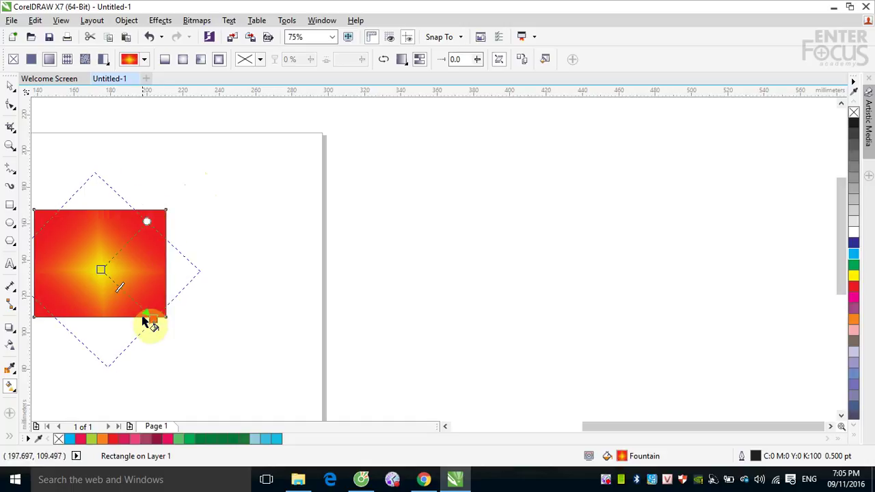
drag(152, 316, 180, 331)
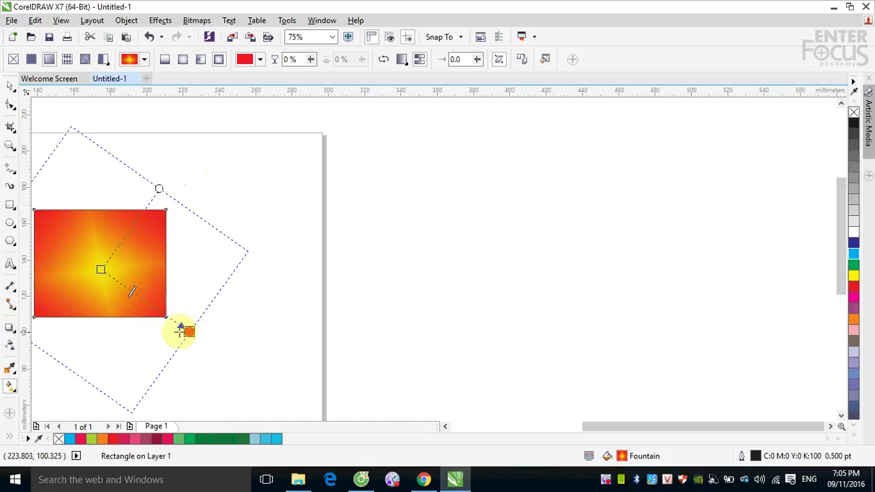
Step: Move the fill's yellow centre toward the rectangle's lower-right corner and shrink the fill boundary around it
drag(102, 270, 126, 286)
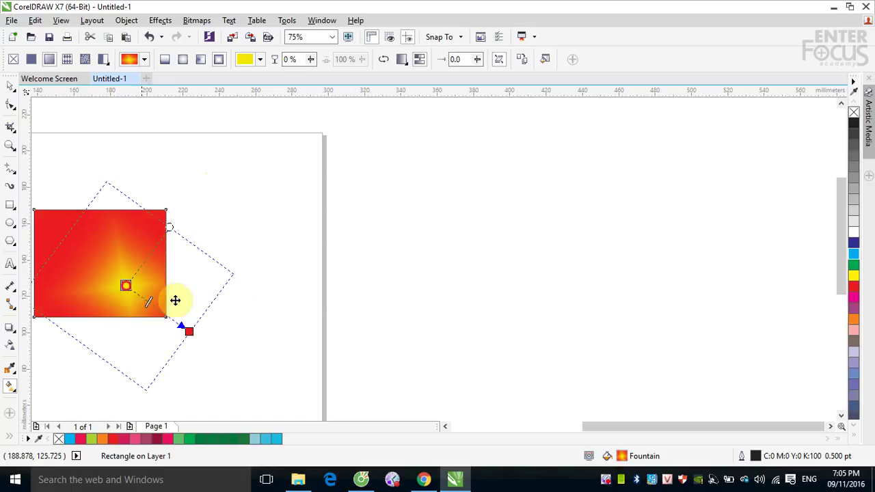
click(175, 300)
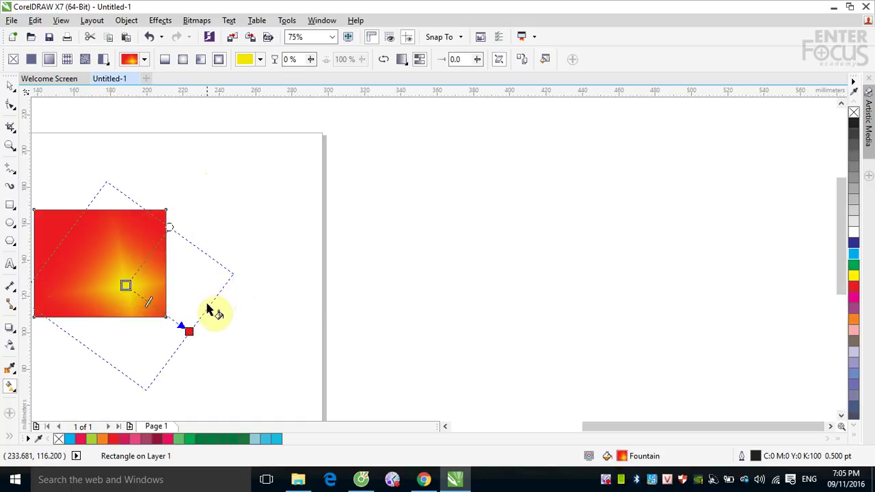
drag(125, 285, 171, 240)
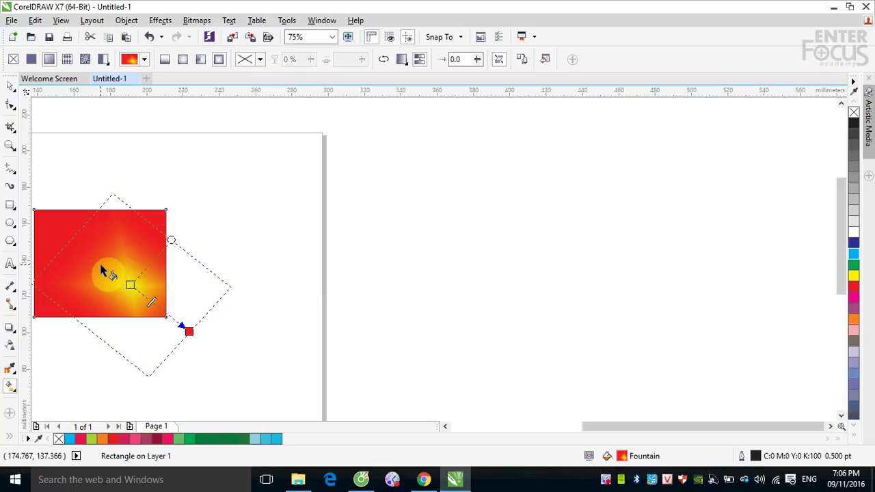
drag(188, 331, 169, 304)
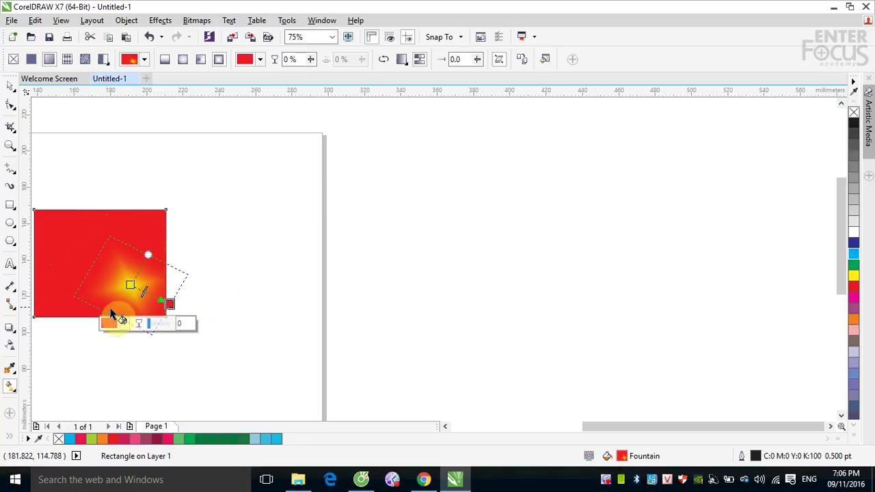
Step: Shift the yellow centre to the upper part of the rectangle's right edge and enlarge the fill boundary well beyond the object
drag(100, 309, 193, 221)
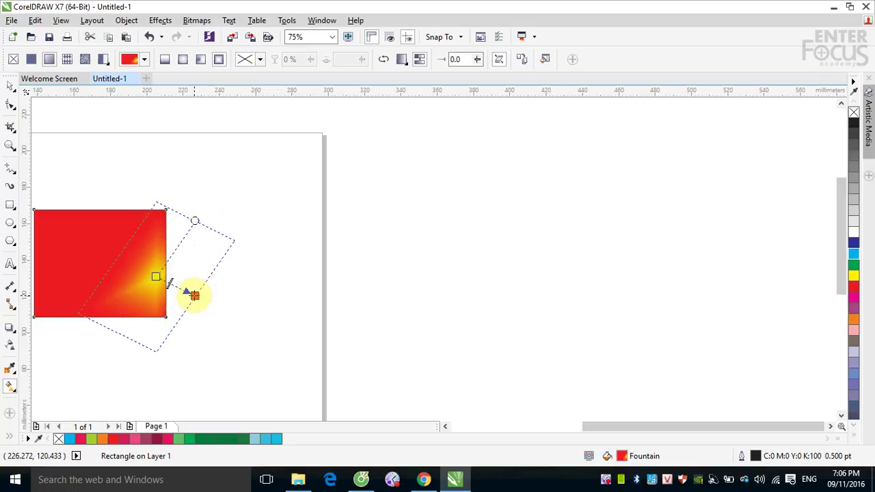
drag(191, 295, 225, 321)
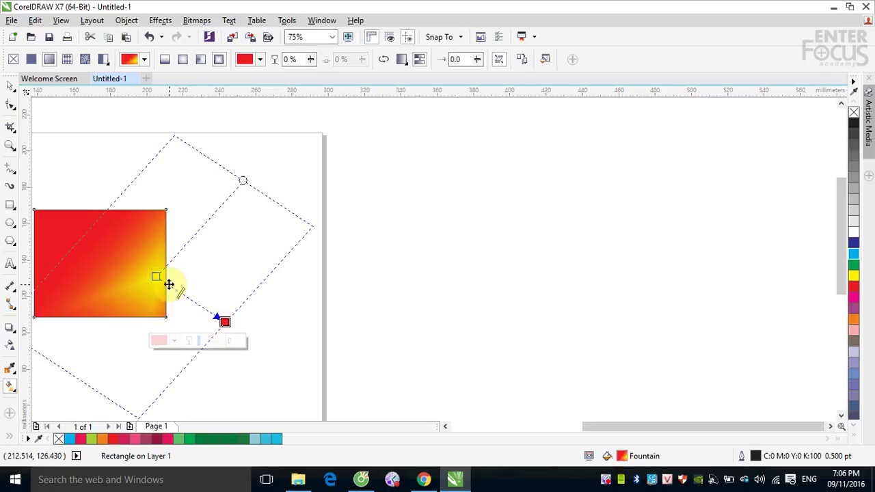
drag(182, 369, 218, 358)
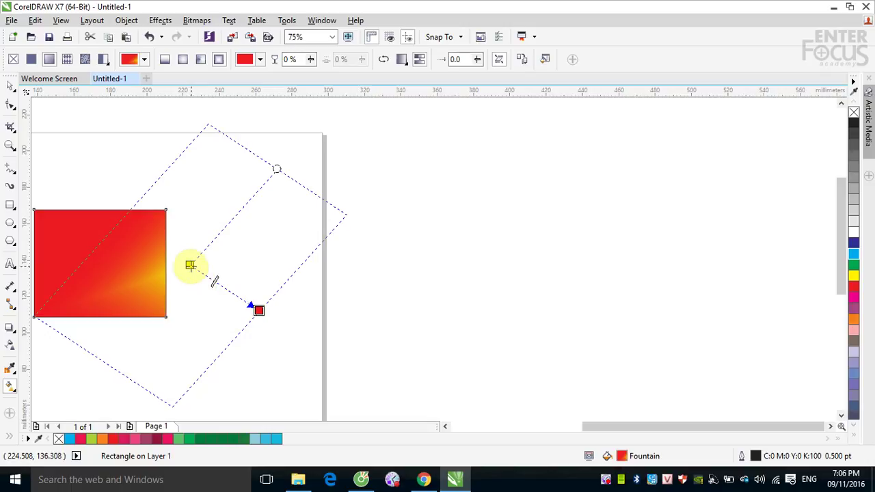
drag(189, 265, 162, 244)
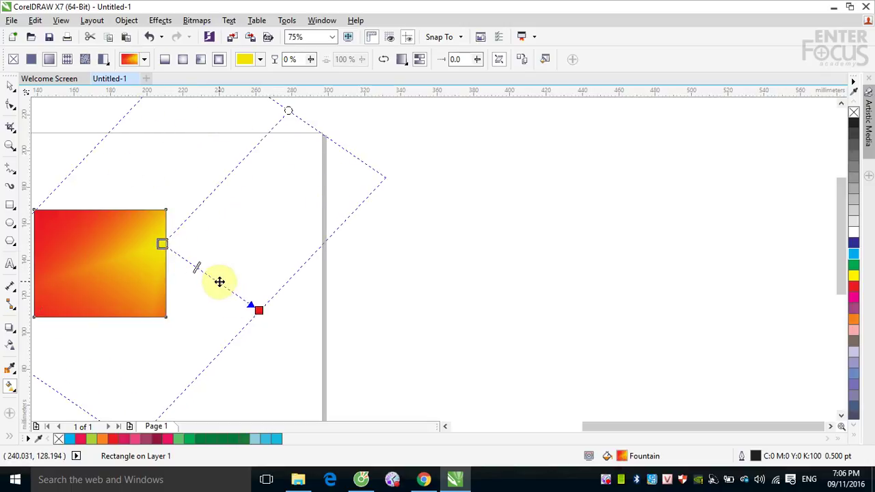
Step: Add a color node at the 43% position of the fountain fill and color it blue, #411FEE
double_click(220, 281)
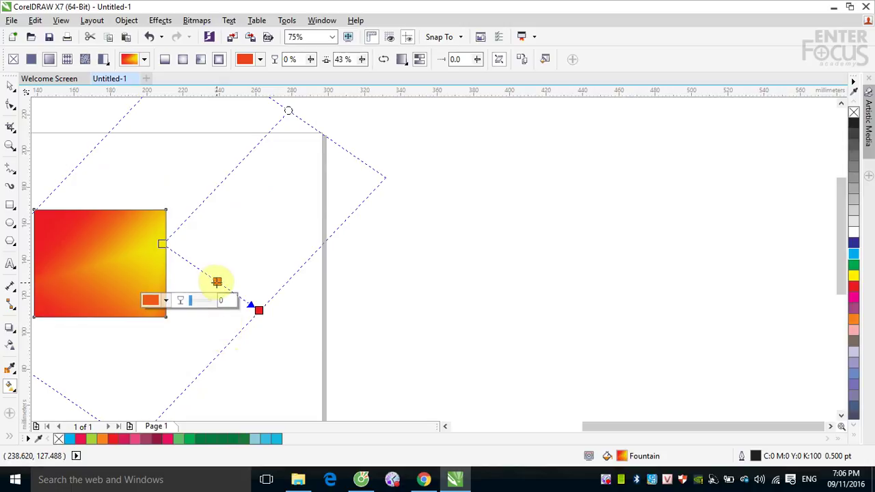
click(165, 301)
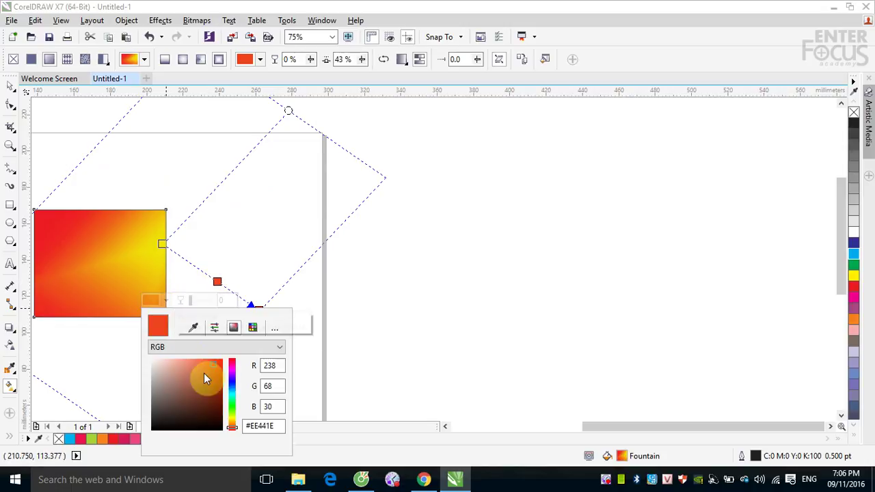
click(232, 380)
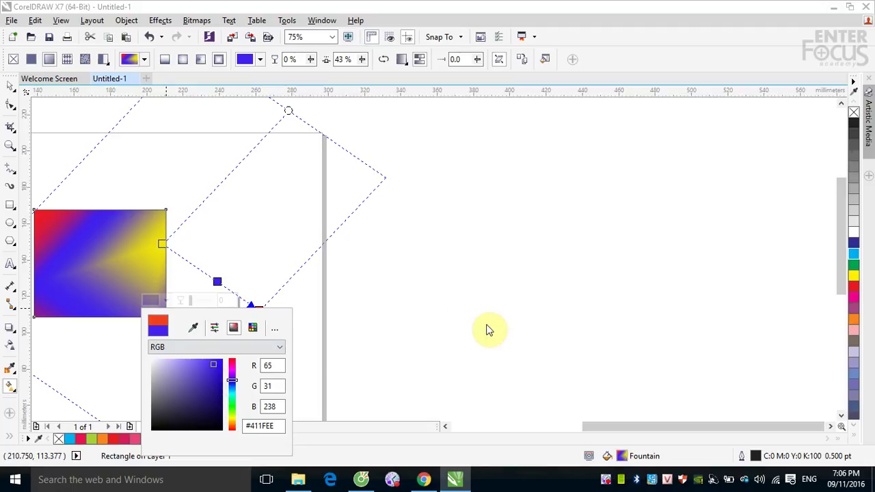
Step: Add another color node at the 75% position, between the yellow and blue nodes, and color it green, #17E856
click(186, 260)
double_click(186, 260)
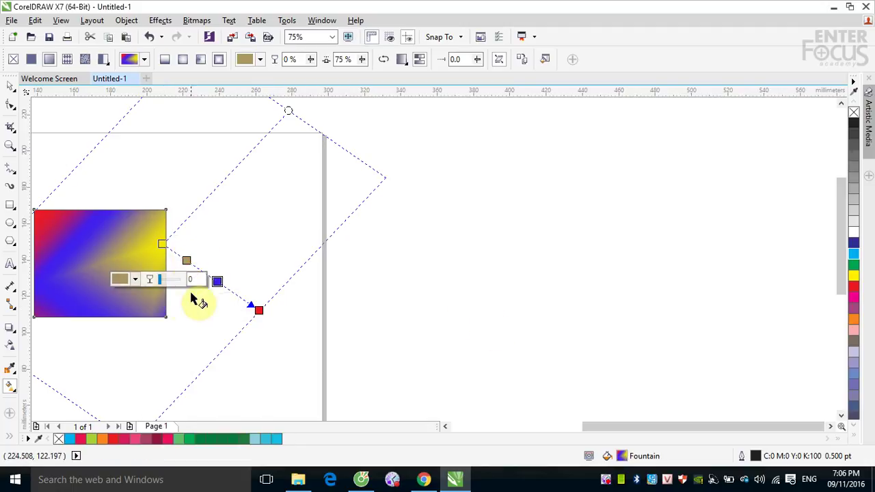
click(137, 280)
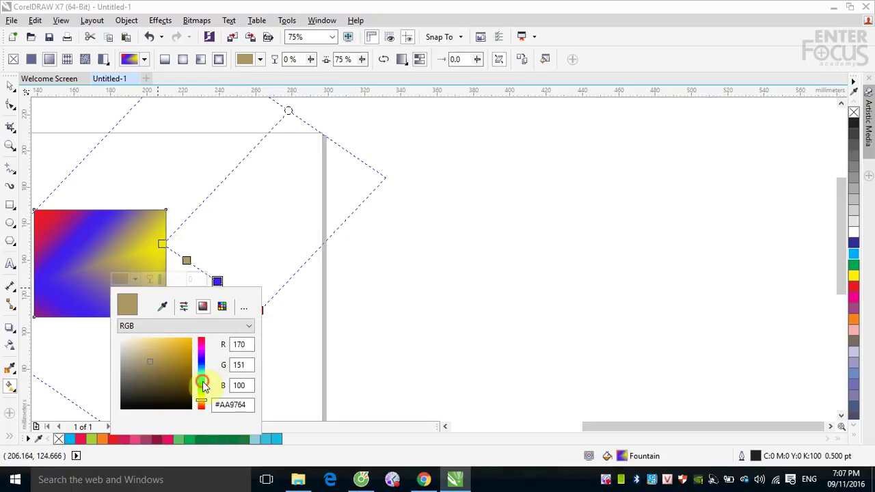
drag(203, 386, 201, 381)
click(185, 343)
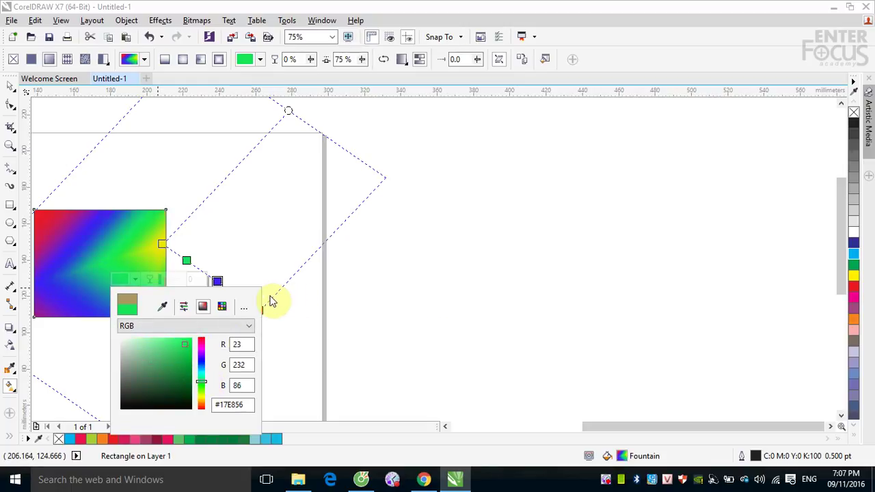
Step: Remove the added green and blue nodes from the fountain fill and switch back to the Pick tool
double_click(186, 260)
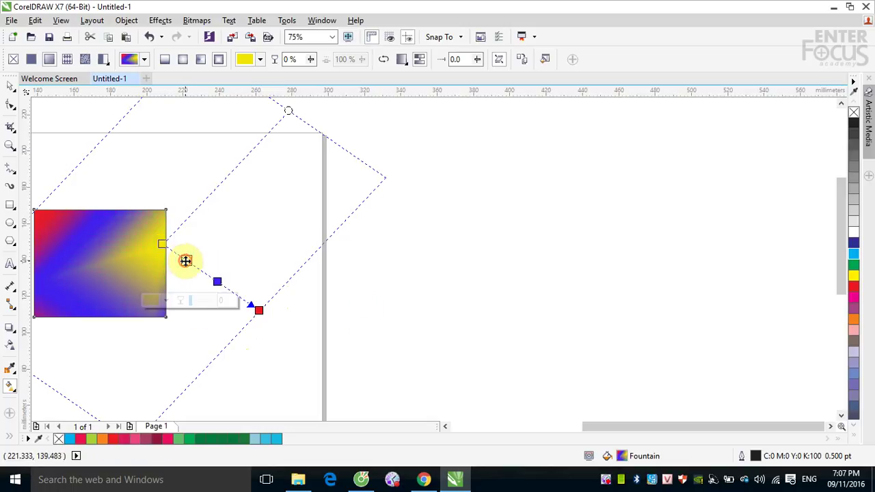
double_click(218, 281)
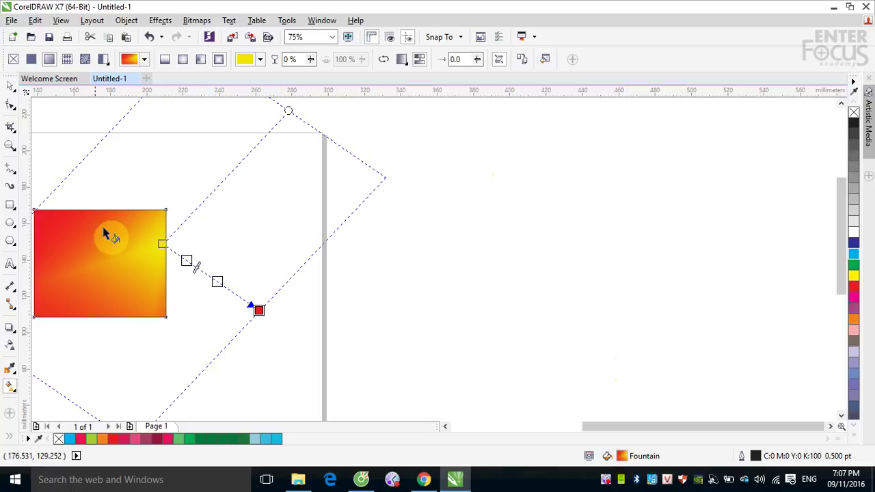
click(10, 89)
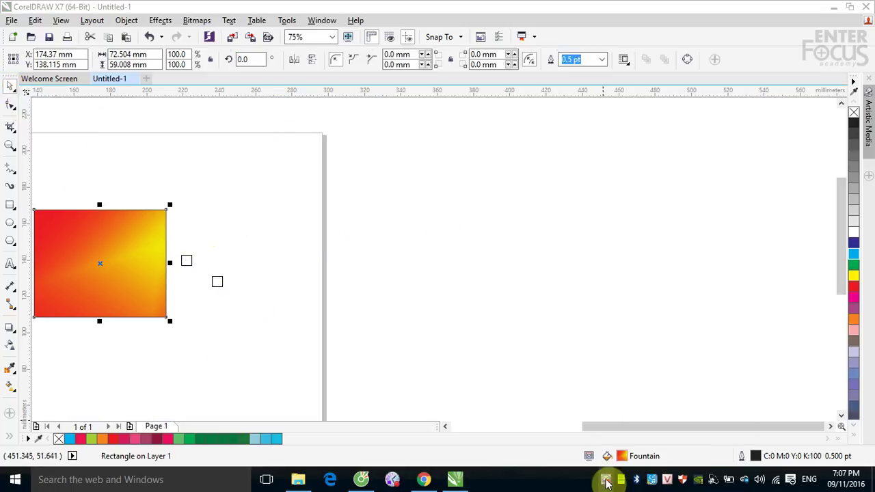